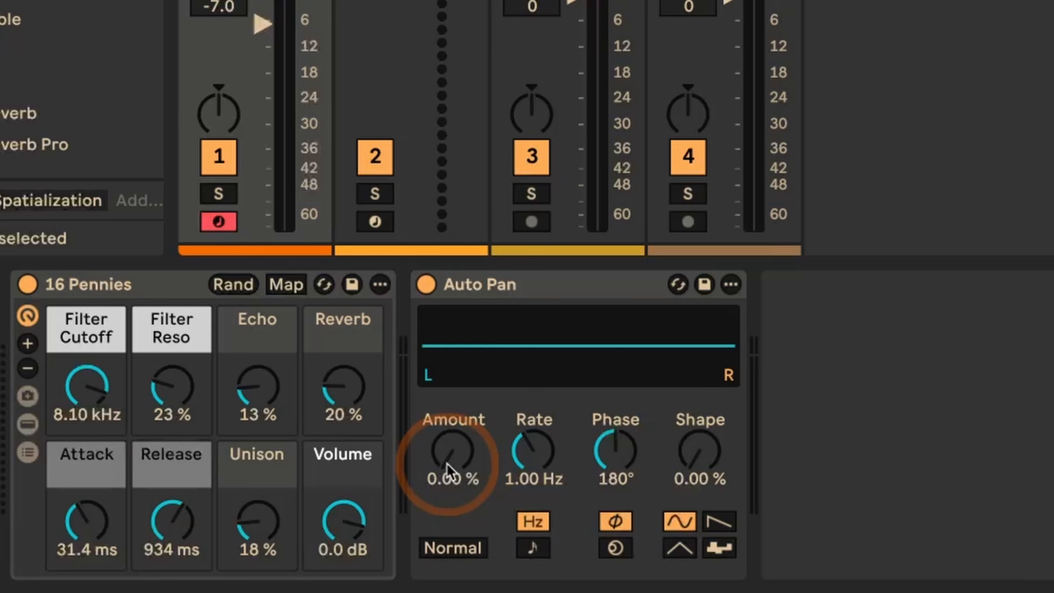
# Sweep the Auto Pan Amount through about 50 %, down to 0 % and up to 100 %
pyautogui.moveTo(447, 463); pyautogui.dragTo(447, 408)
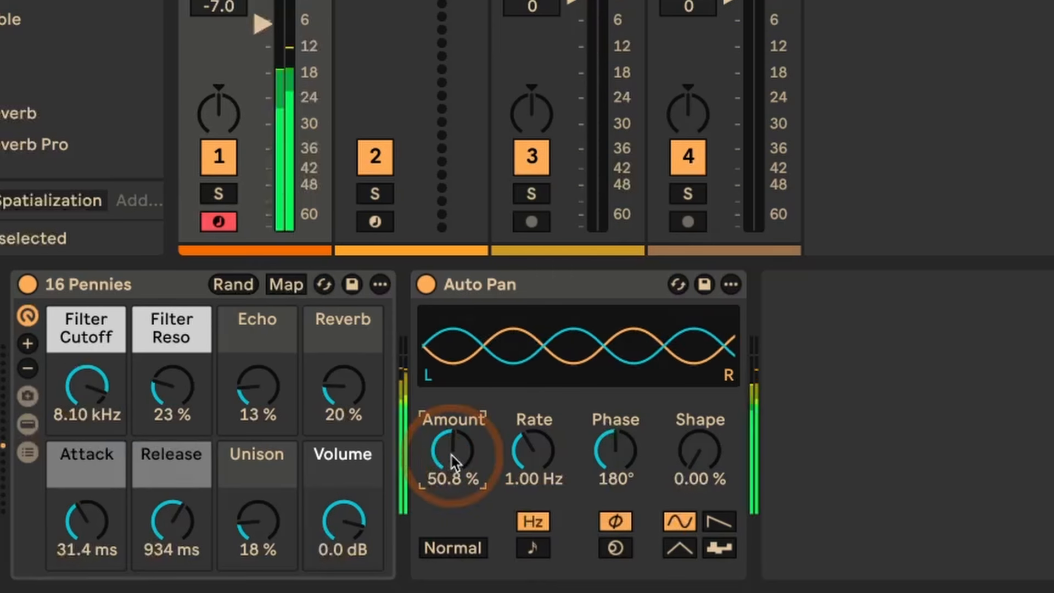
pyautogui.moveTo(451, 456); pyautogui.dragTo(452, 513)
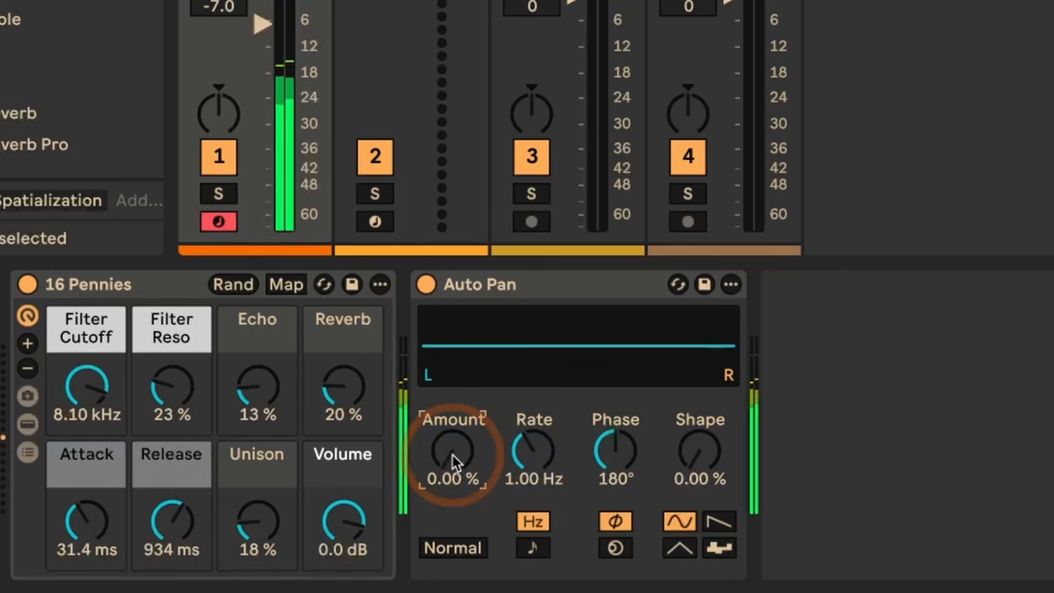
pyautogui.moveTo(452, 451); pyautogui.dragTo(451, 341)
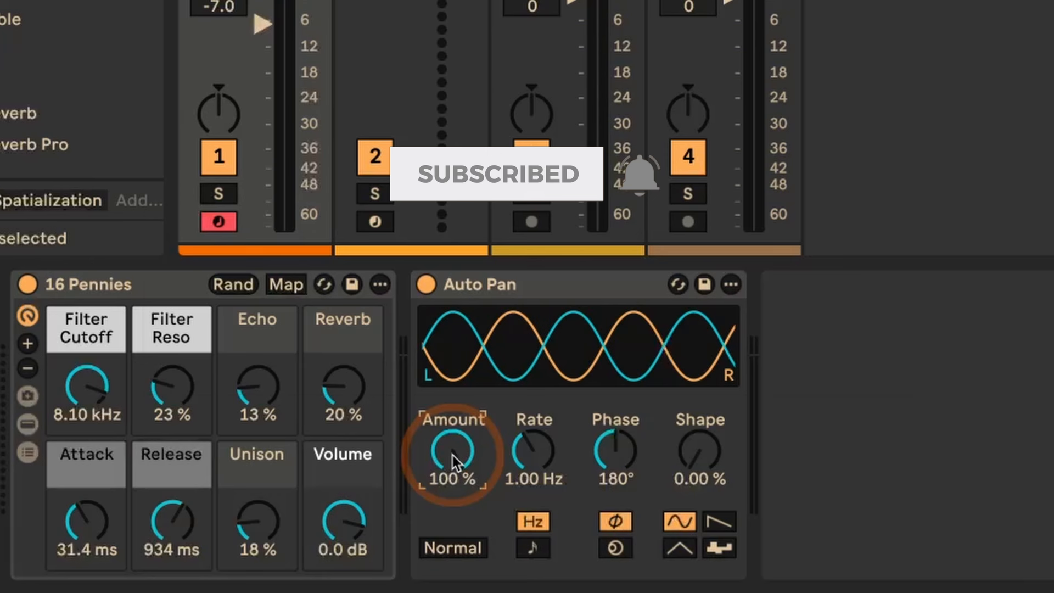
# Set the Auto Pan Amount to exactly 50 %
pyautogui.click(453, 479)
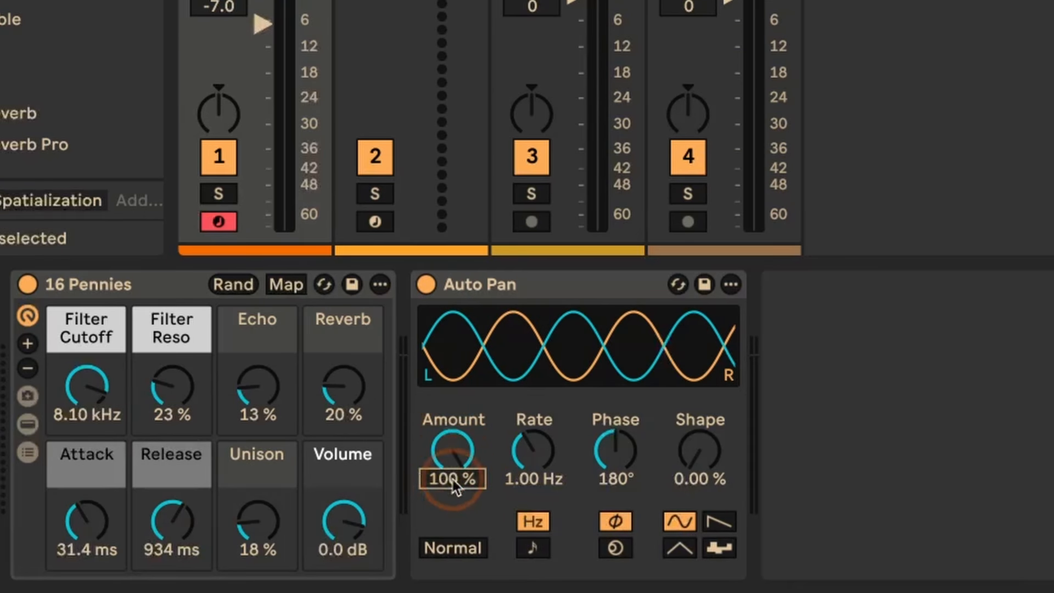
pyautogui.write('50')
pyautogui.press('Return')
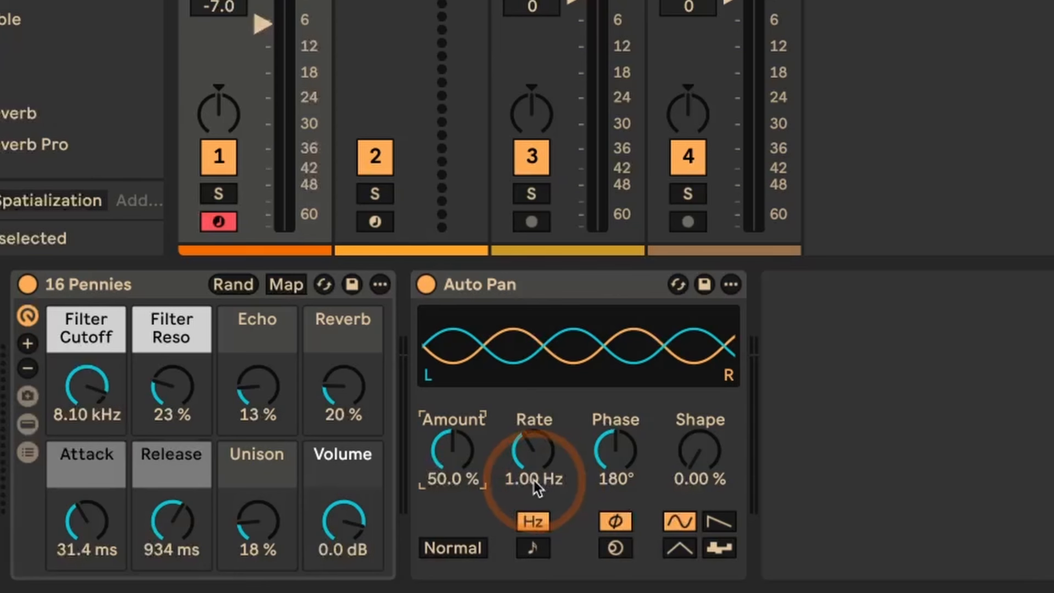
# Switch the Auto Pan Rate to tempo-synced note values and try rates such as 3/16 and 1/64
pyautogui.click(531, 550)
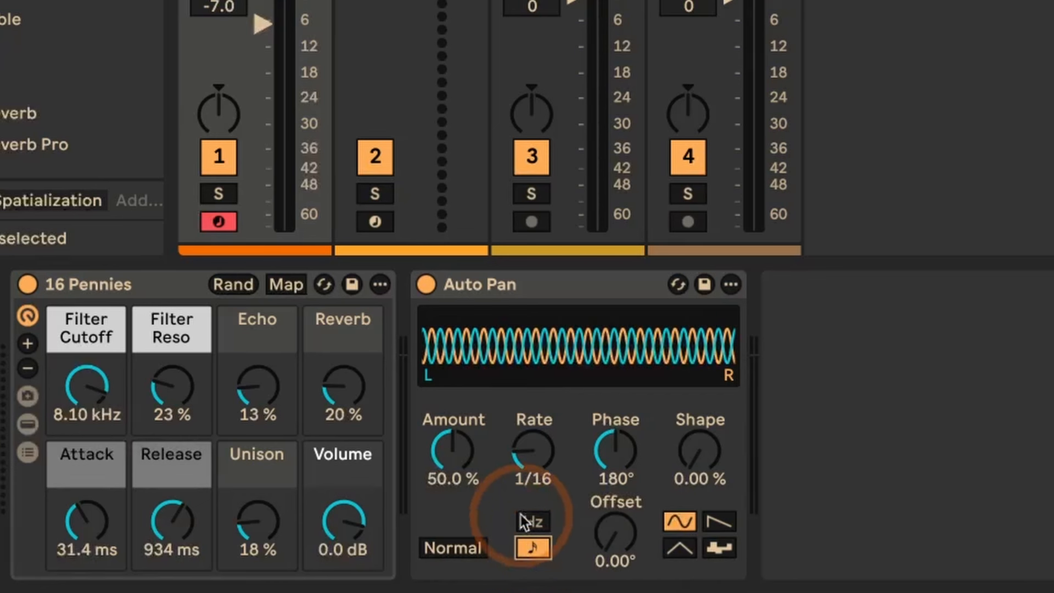
pyautogui.click(525, 453)
pyautogui.moveTo(525, 453); pyautogui.dragTo(526, 454)
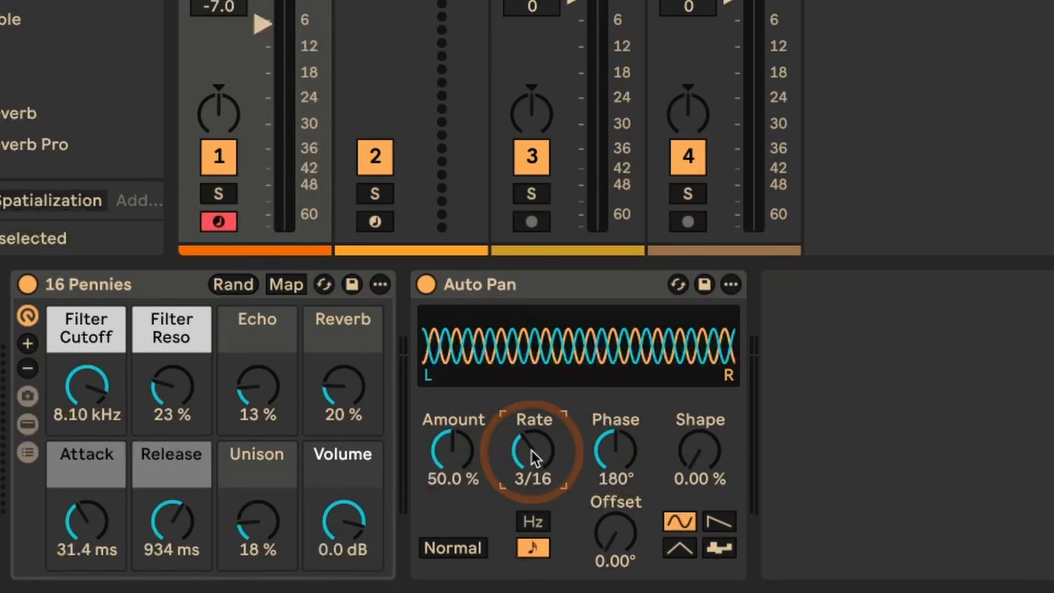
pyautogui.moveTo(532, 450); pyautogui.dragTo(531, 423)
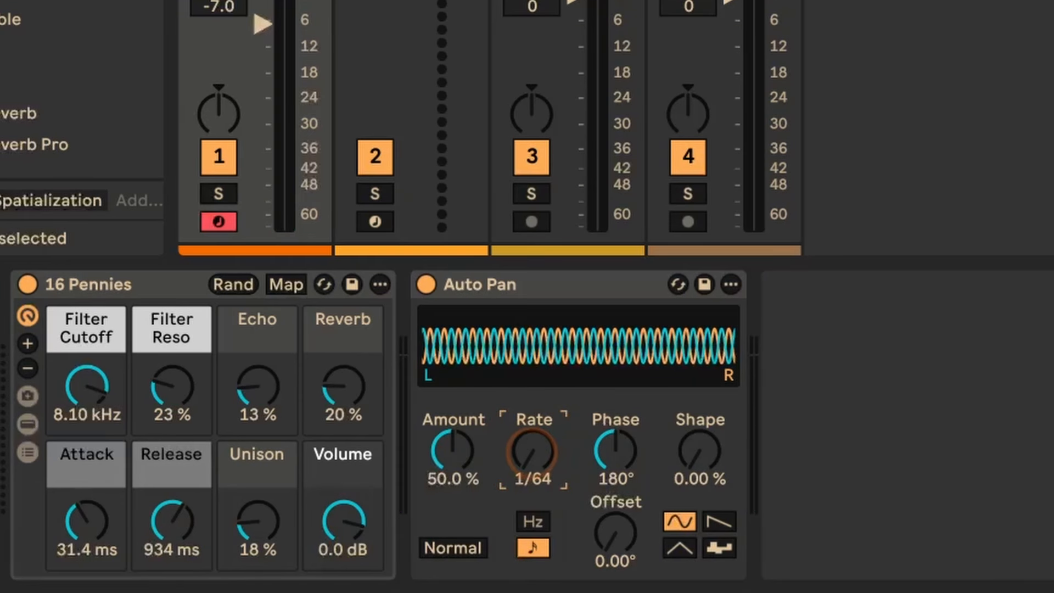
# Try an Auto Pan Rate of 8, and reset it to the default 1/16
pyautogui.click(545, 486)
pyautogui.write('8')
pyautogui.press('Return')
pyautogui.click(533, 450)
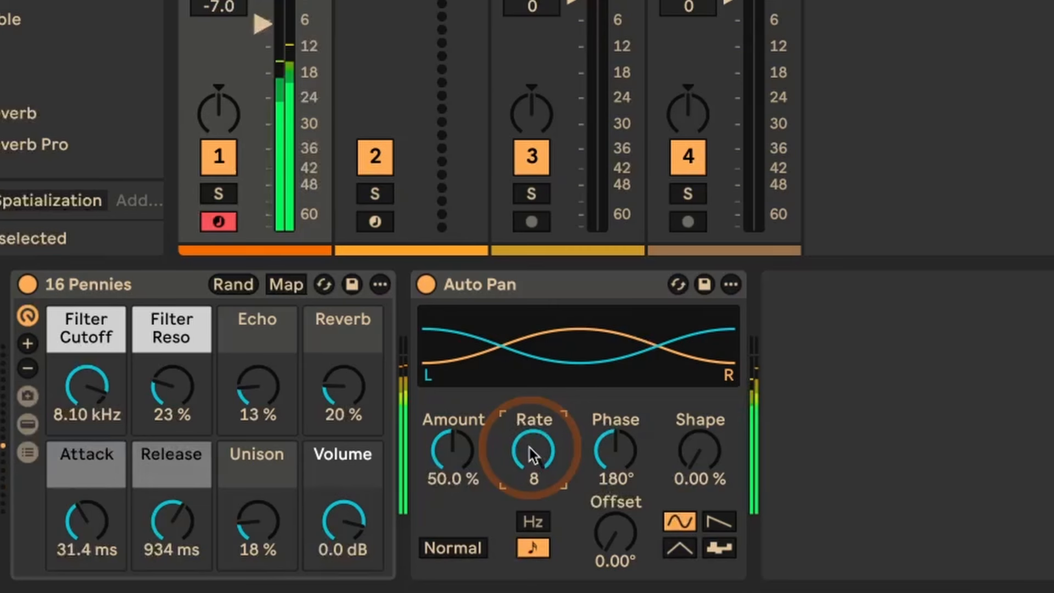
pyautogui.doubleClick(529, 449)
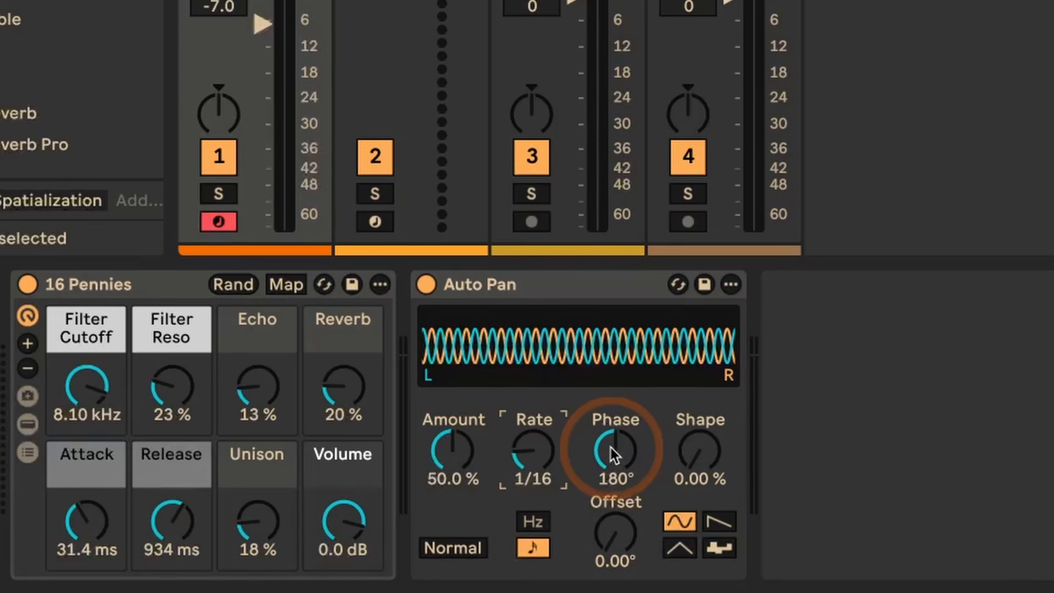
# Compare the Auto Pan Phase at 360°, 180° and 0°, and return it to 180°
pyautogui.moveTo(611, 447); pyautogui.dragTo(611, 471)
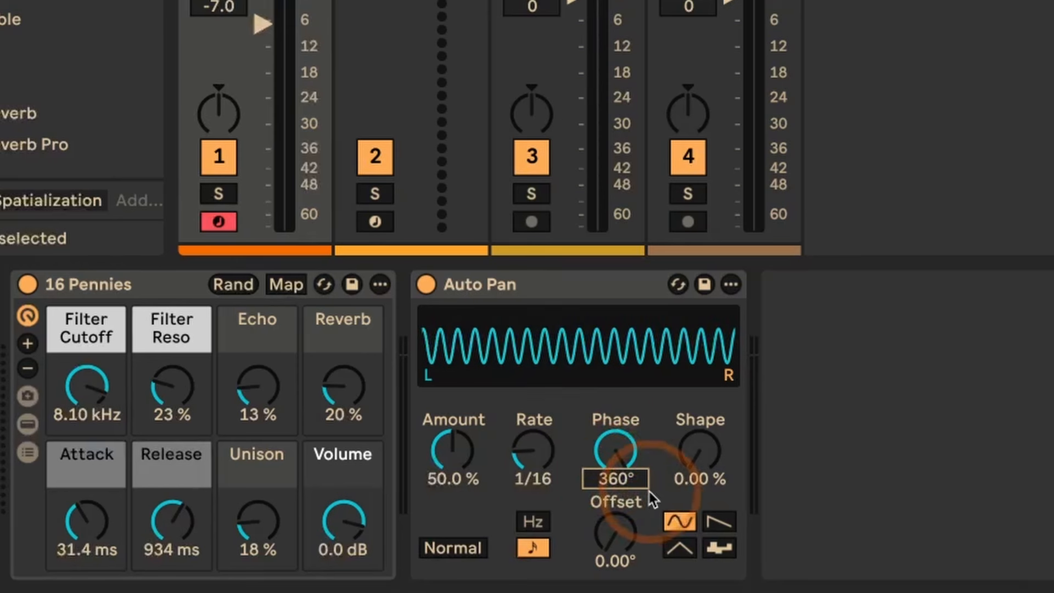
pyautogui.doubleClick(616, 457)
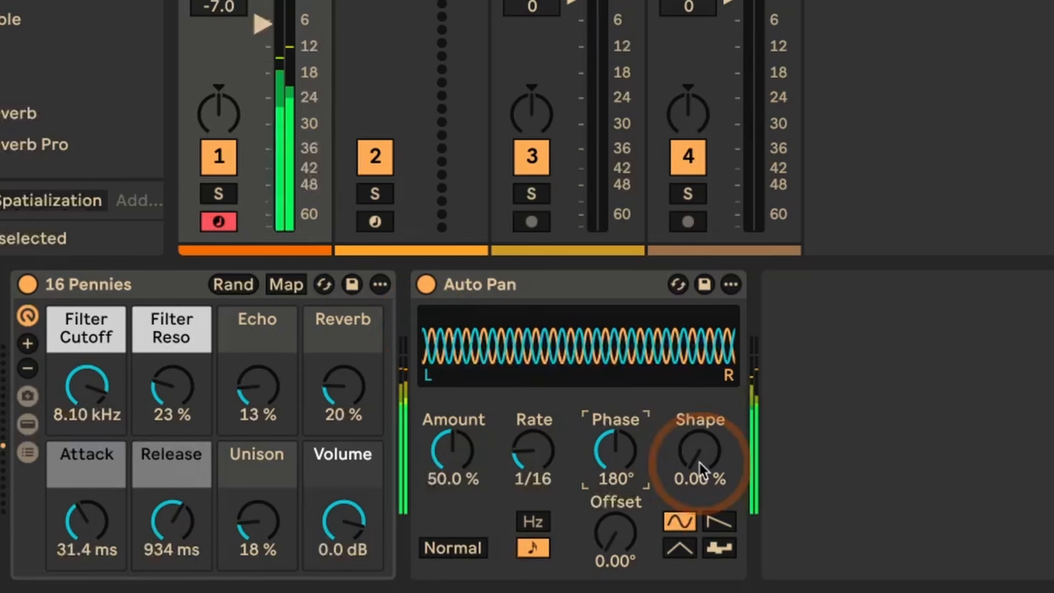
pyautogui.moveTo(621, 463); pyautogui.dragTo(619, 555)
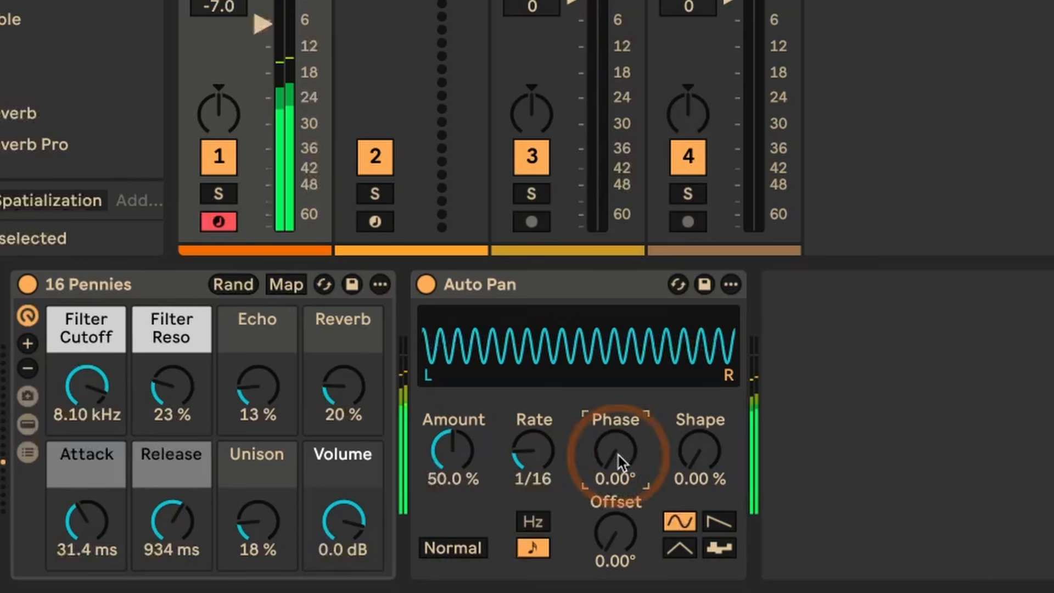
pyautogui.moveTo(619, 456); pyautogui.dragTo(619, 346)
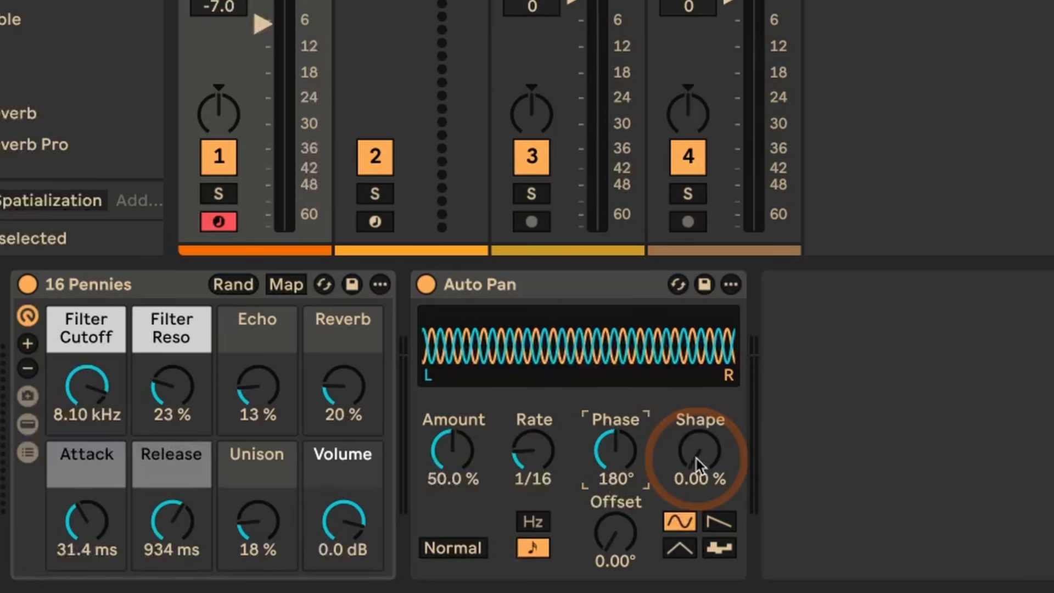
# Raise the Auto Pan Shape to 100 % and slow the Rate to 1.5
pyautogui.moveTo(696, 459); pyautogui.dragTo(696, 391)
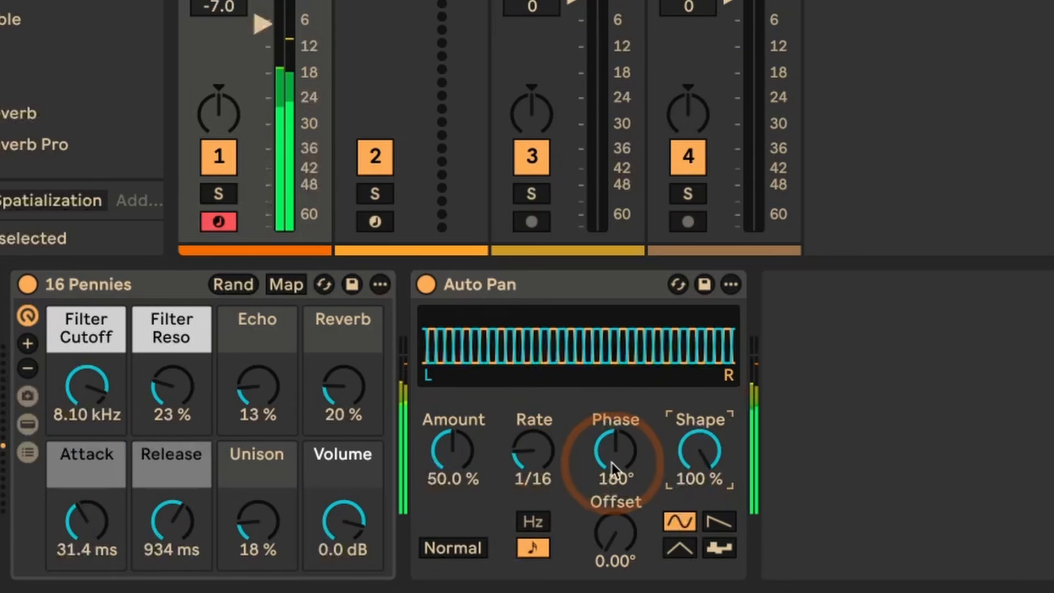
pyautogui.moveTo(536, 462); pyautogui.dragTo(537, 431)
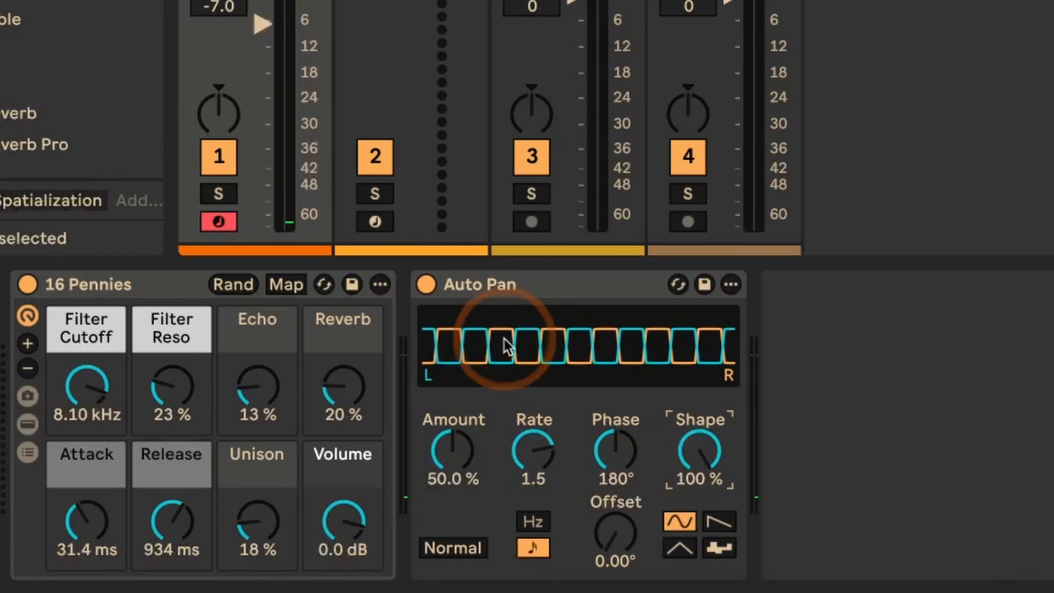
# Compare the sawtooth, triangle and random LFO waveforms at full Shape, and return to the sine waveform
pyautogui.click(724, 525)
pyautogui.click(676, 520)
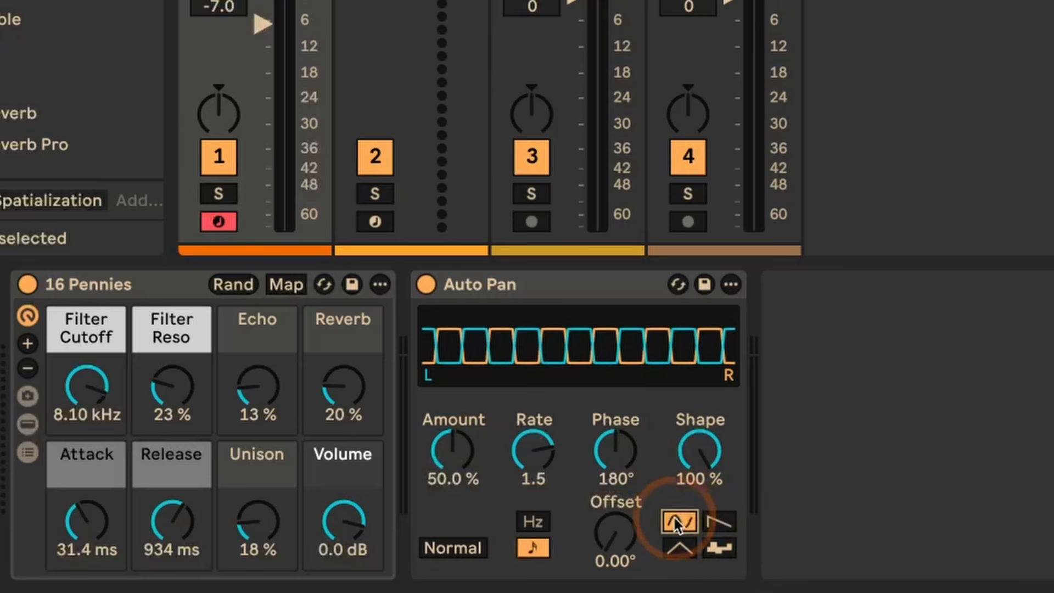
pyautogui.click(716, 524)
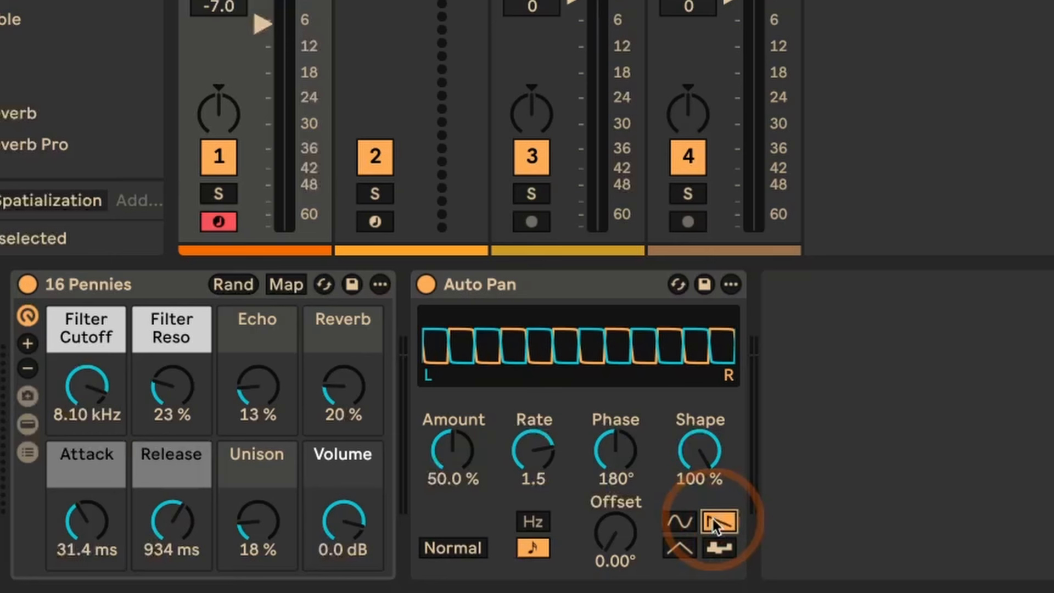
pyautogui.click(680, 548)
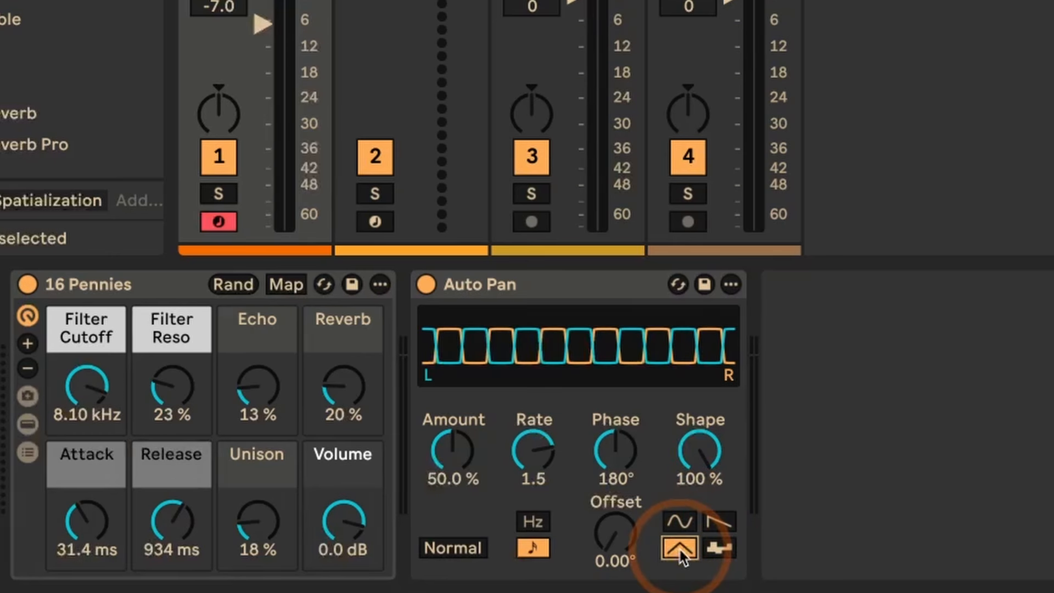
pyautogui.click(716, 549)
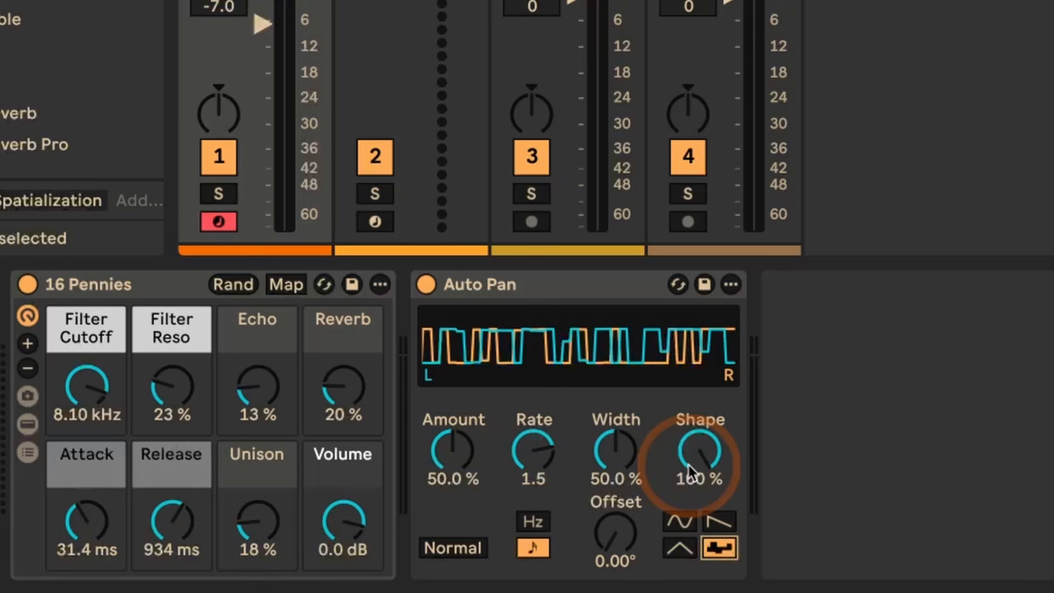
pyautogui.click(680, 521)
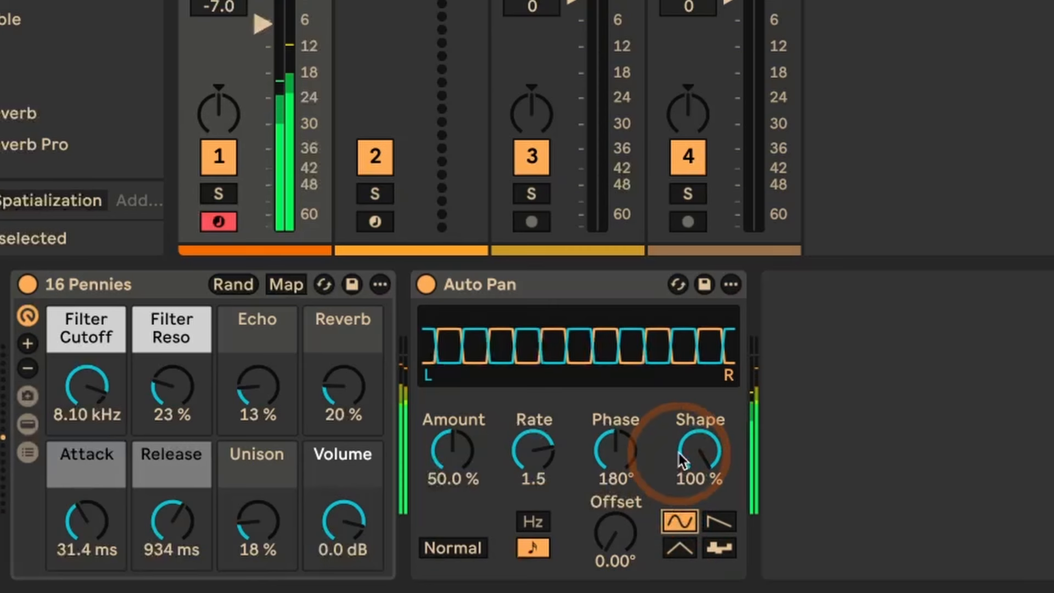
# Set the Auto Pan Rate to 1/4 and lower the Shape to 0 %
pyautogui.moveTo(554, 451)
pyautogui.mouseDown()
pyautogui.moveTo(555, 431)
pyautogui.moveTo(555, 456)
pyautogui.mouseUp()
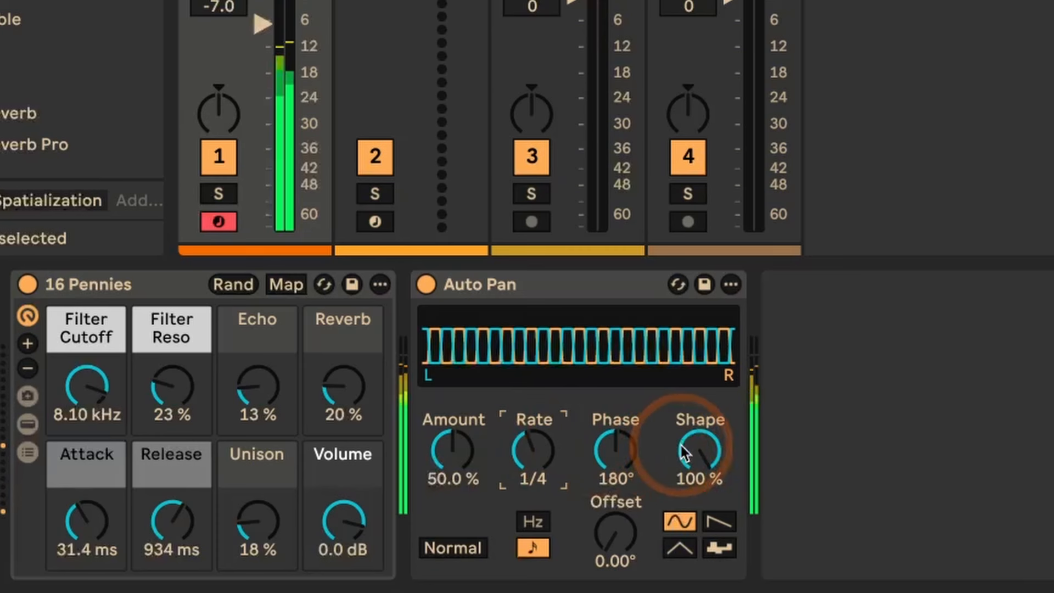
pyautogui.moveTo(701, 448)
pyautogui.mouseDown()
pyautogui.moveTo(689, 472)
pyautogui.moveTo(685, 459)
pyautogui.mouseUp()
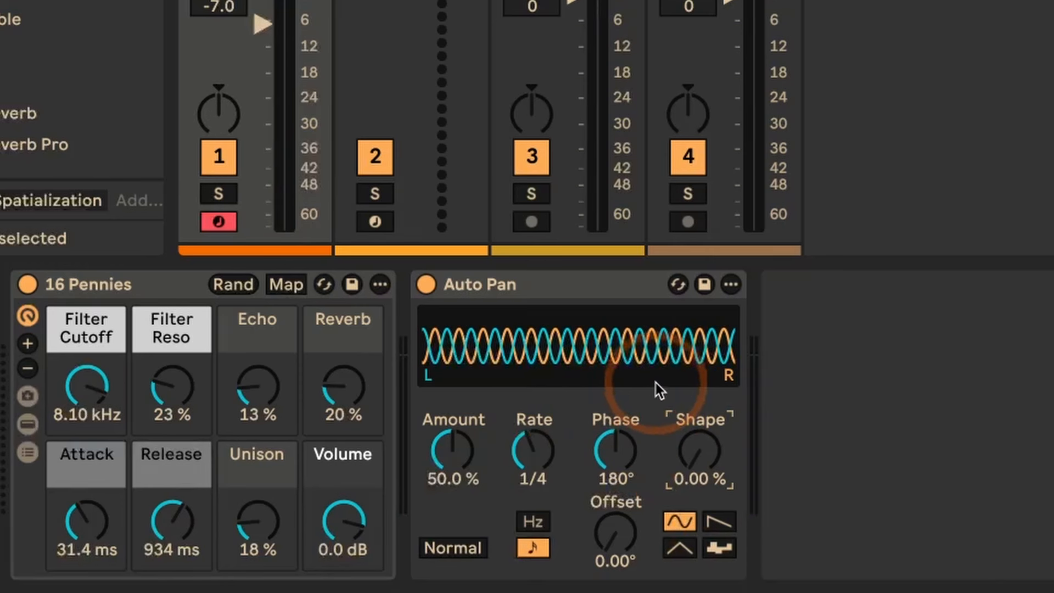
# Audition the sawtooth, triangle and random waveforms at 0 % Shape, and switch back to sine
pyautogui.click(717, 526)
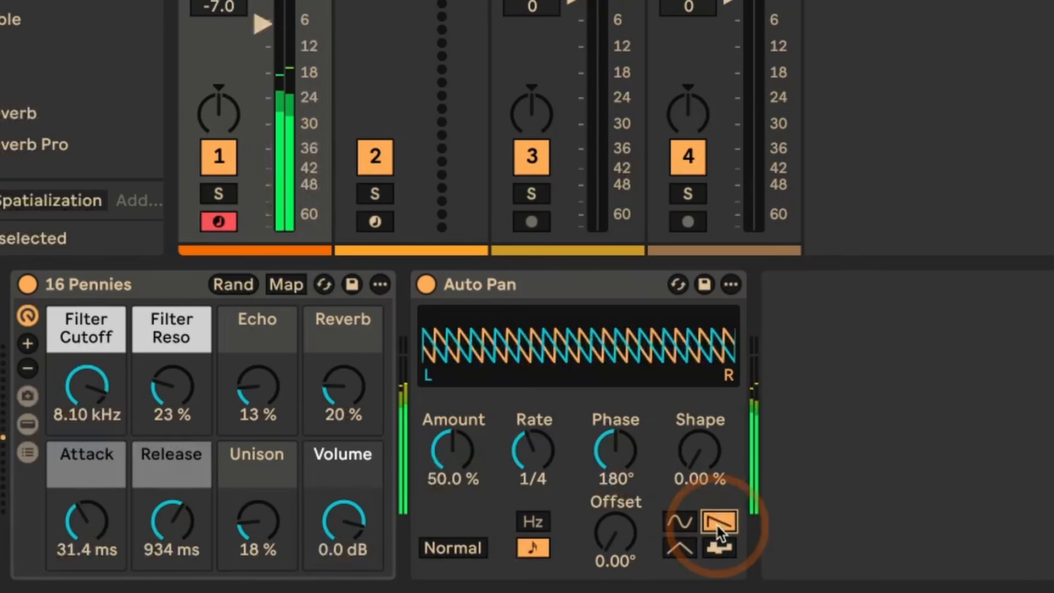
pyautogui.click(671, 551)
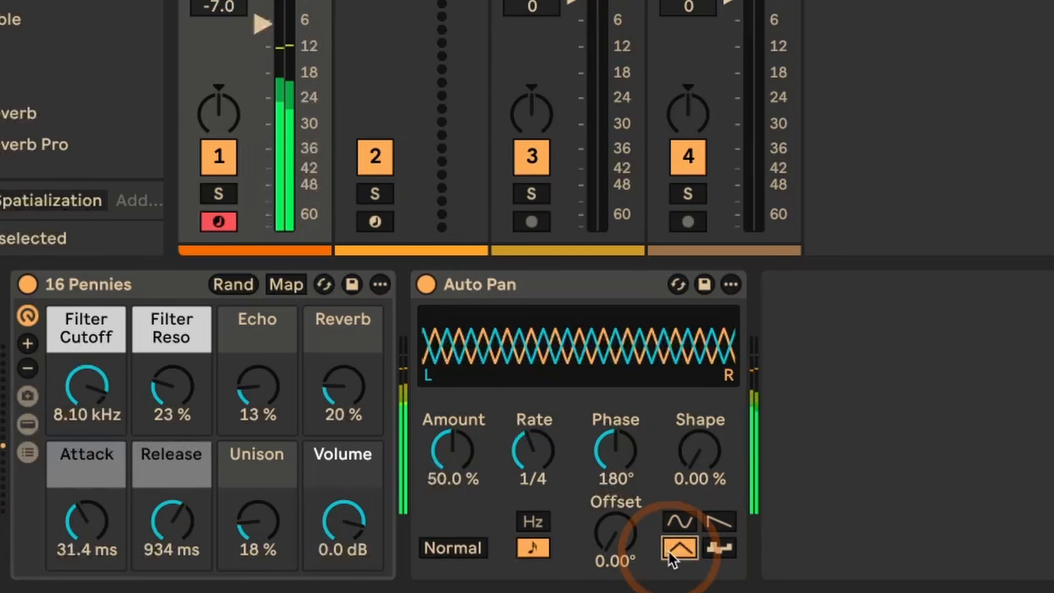
pyautogui.click(707, 552)
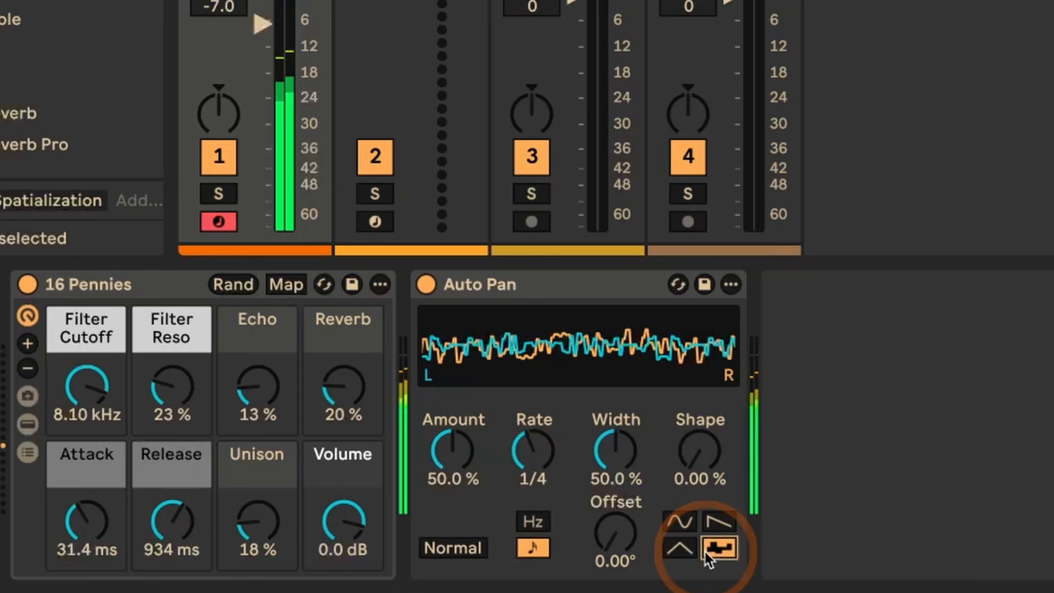
pyautogui.click(713, 520)
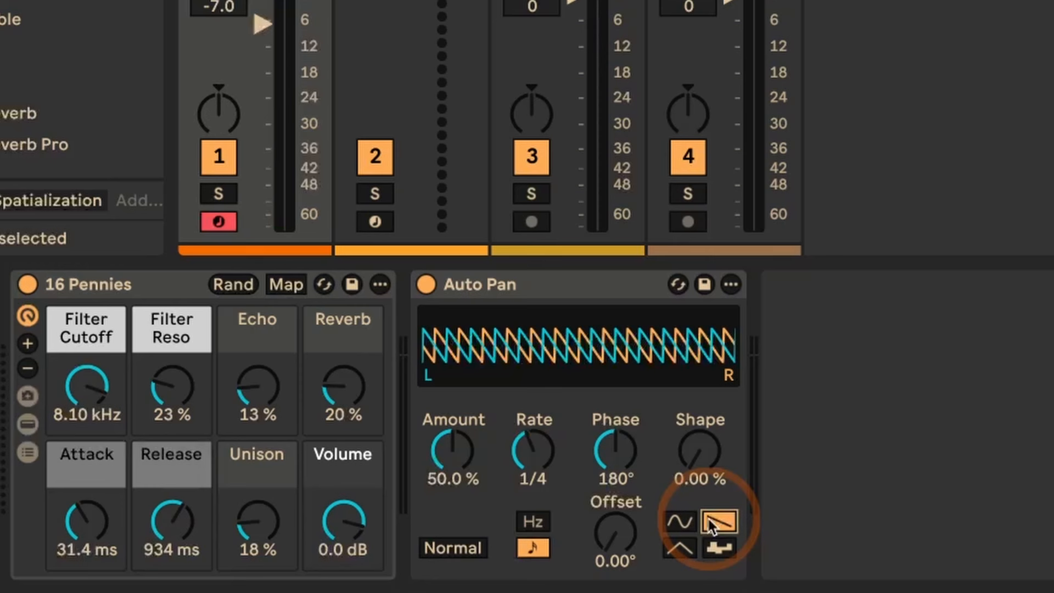
pyautogui.click(680, 522)
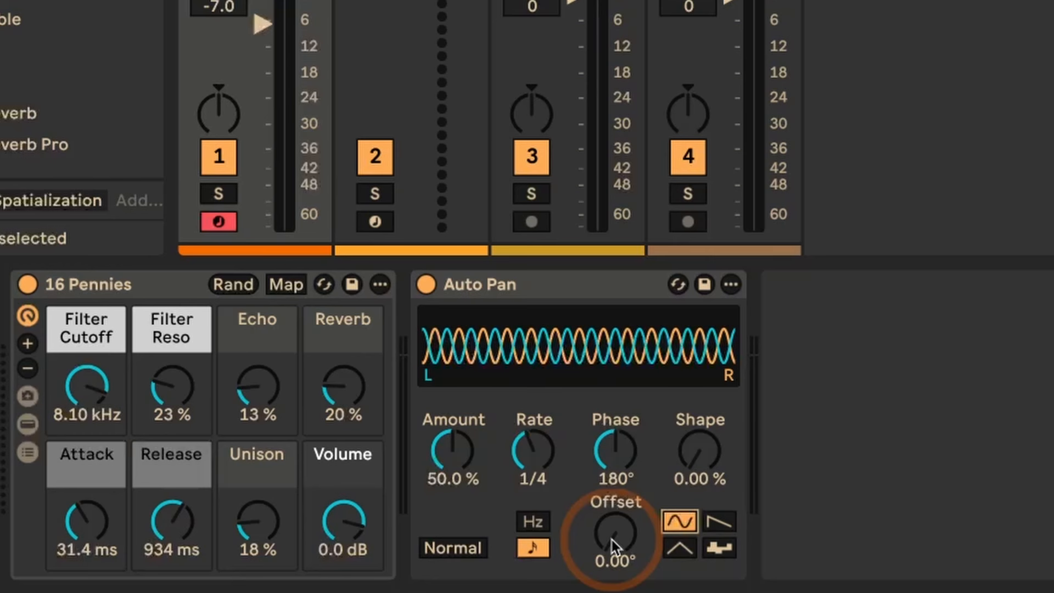
# Sweep the Auto Pan Offset and return it to 0°
pyautogui.moveTo(612, 539); pyautogui.dragTo(614, 547)
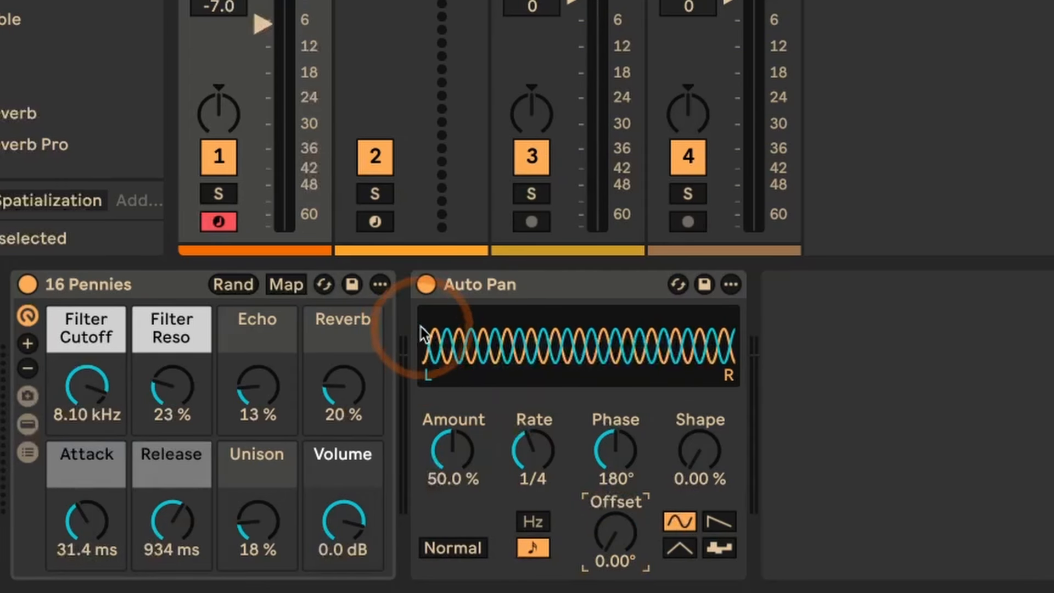
pyautogui.moveTo(619, 548)
pyautogui.mouseDown()
pyautogui.moveTo(619, 505)
pyautogui.moveTo(617, 548)
pyautogui.mouseUp()
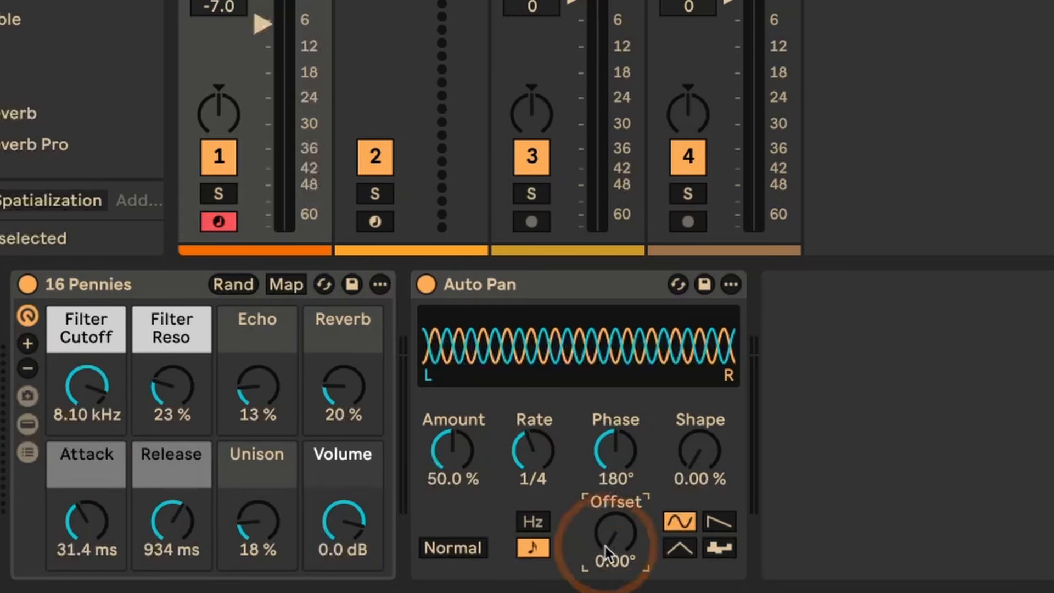
# Toggle the Auto Pan waveform to Invert and back to Normal, and try moving the Offset again
pyautogui.click(461, 549)
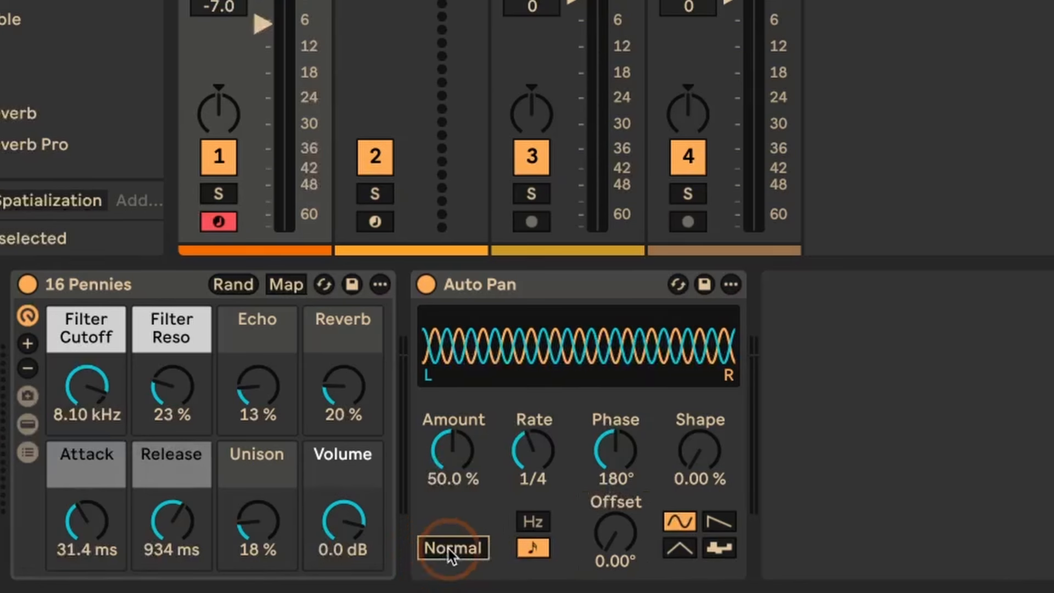
pyautogui.click(451, 548)
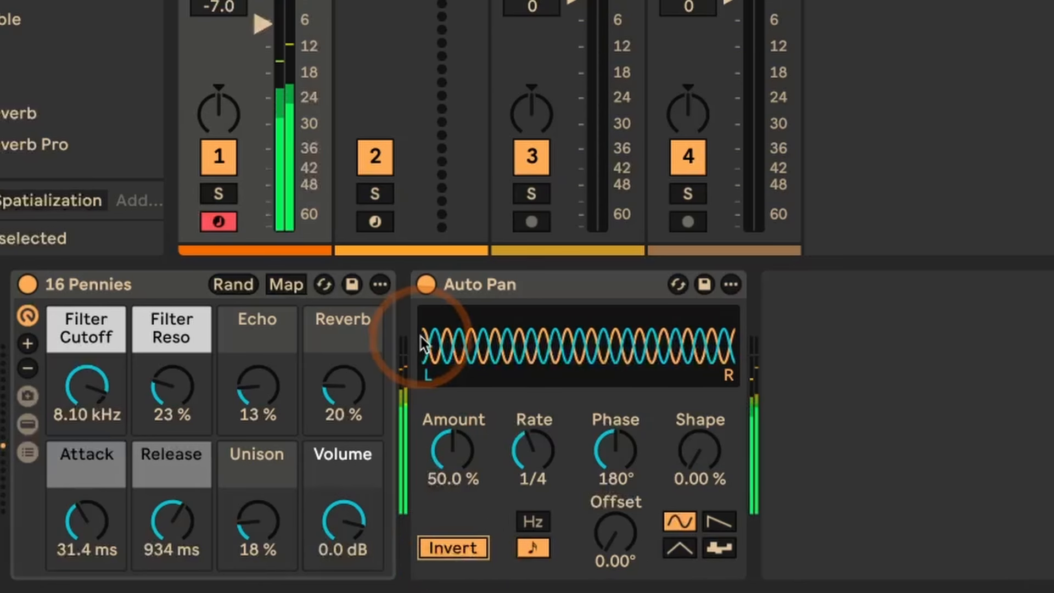
pyautogui.click(464, 549)
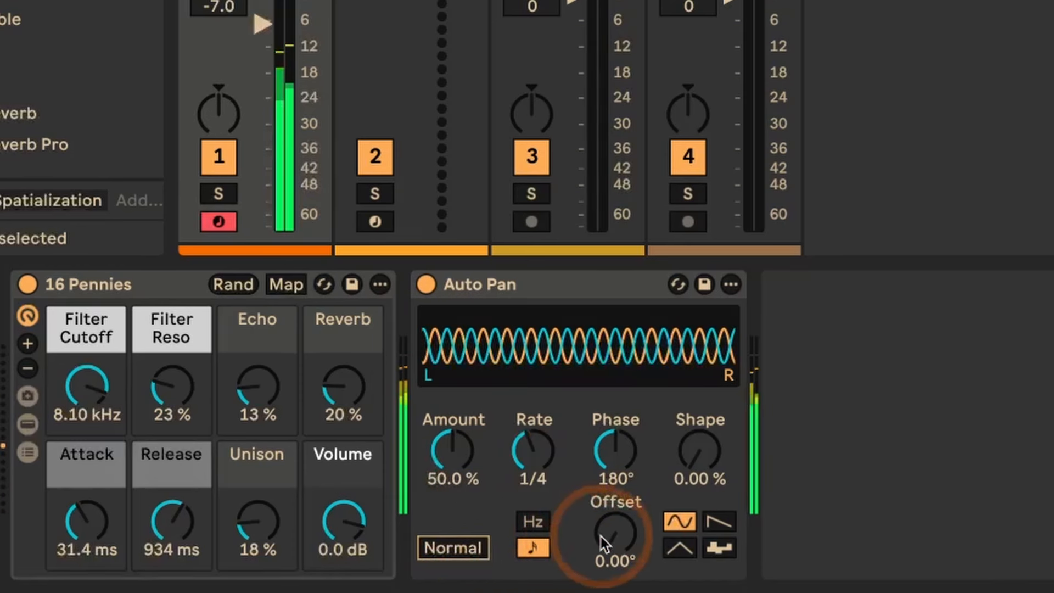
pyautogui.moveTo(601, 536); pyautogui.dragTo(576, 544)
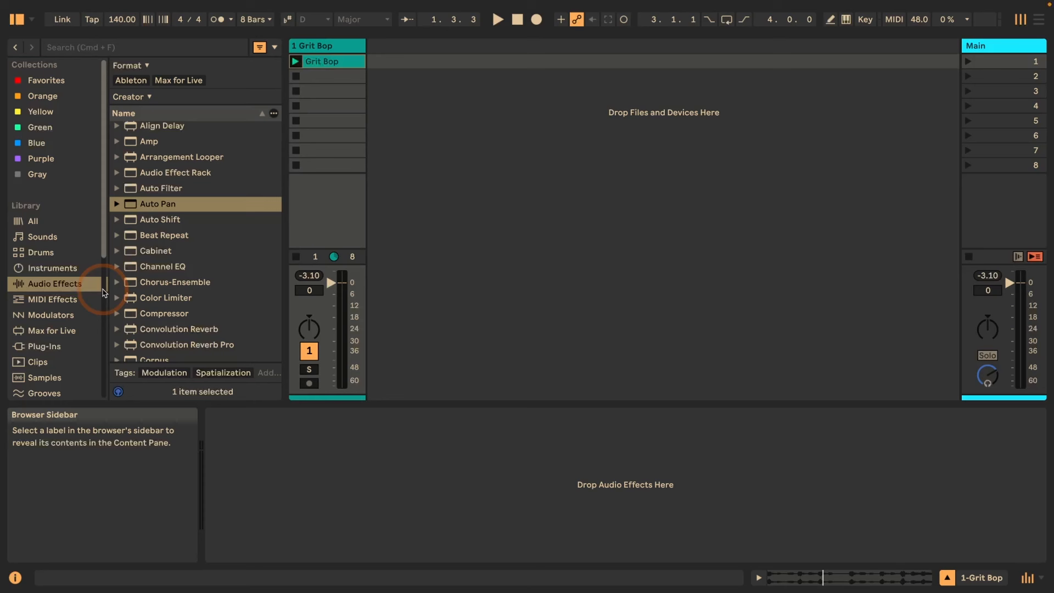
# Play the Grit Bop clip without any effect, then stop playback
pyautogui.click(322, 65)
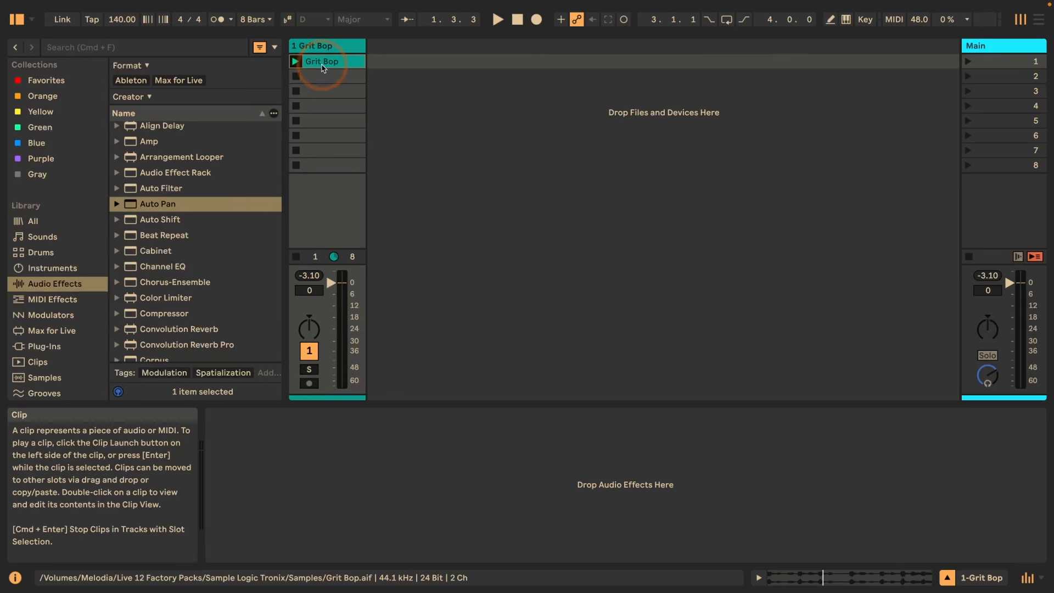
pyautogui.press('space')
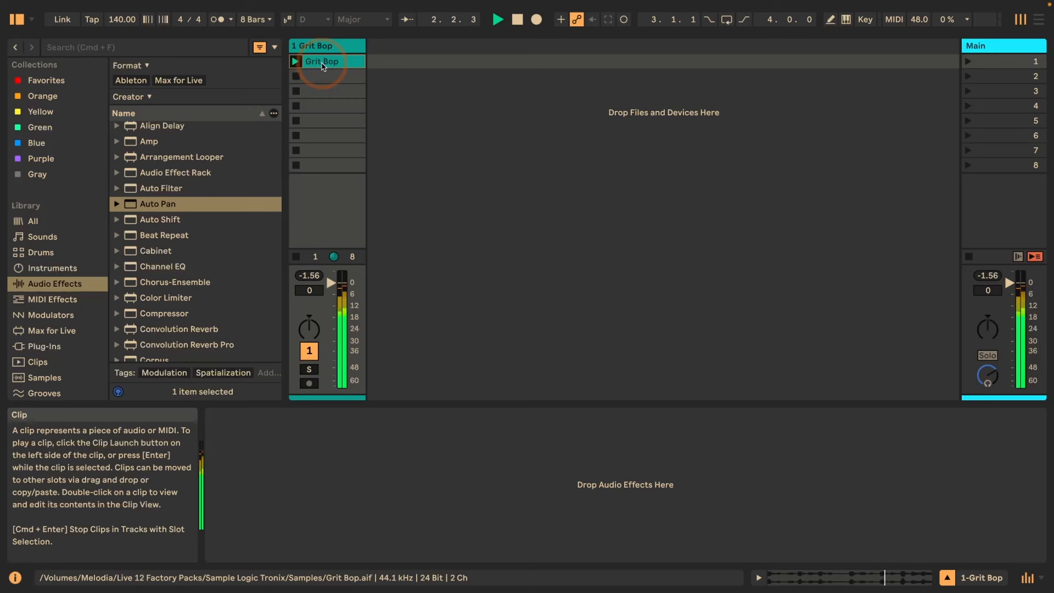
pyautogui.press('space')
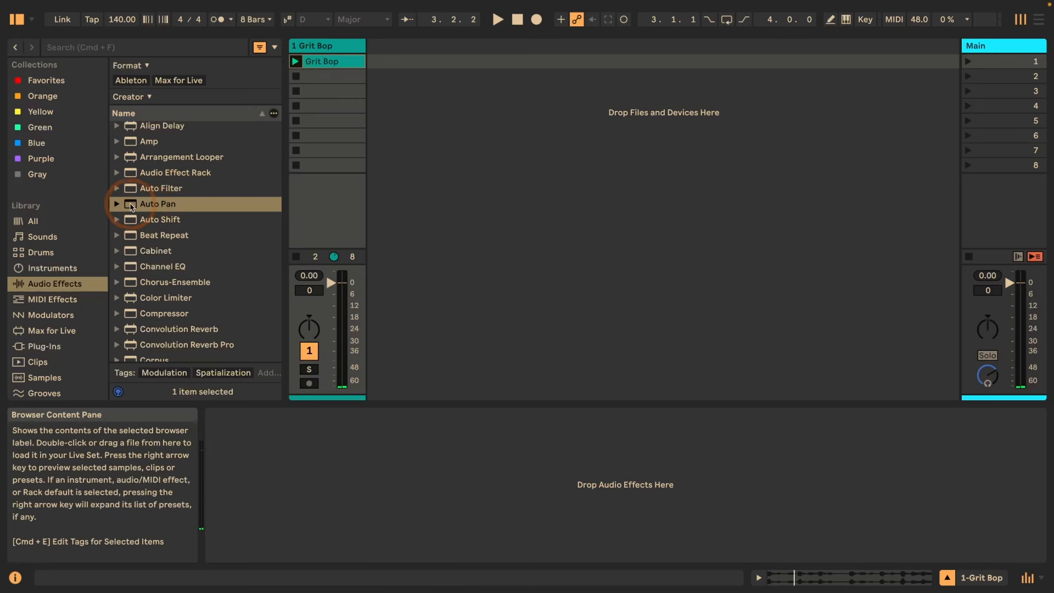
# Add Auto Pan to the Grit Bop track, raise its Amount to 100 %, and audition the clip
pyautogui.moveTo(158, 204); pyautogui.dragTo(236, 454)
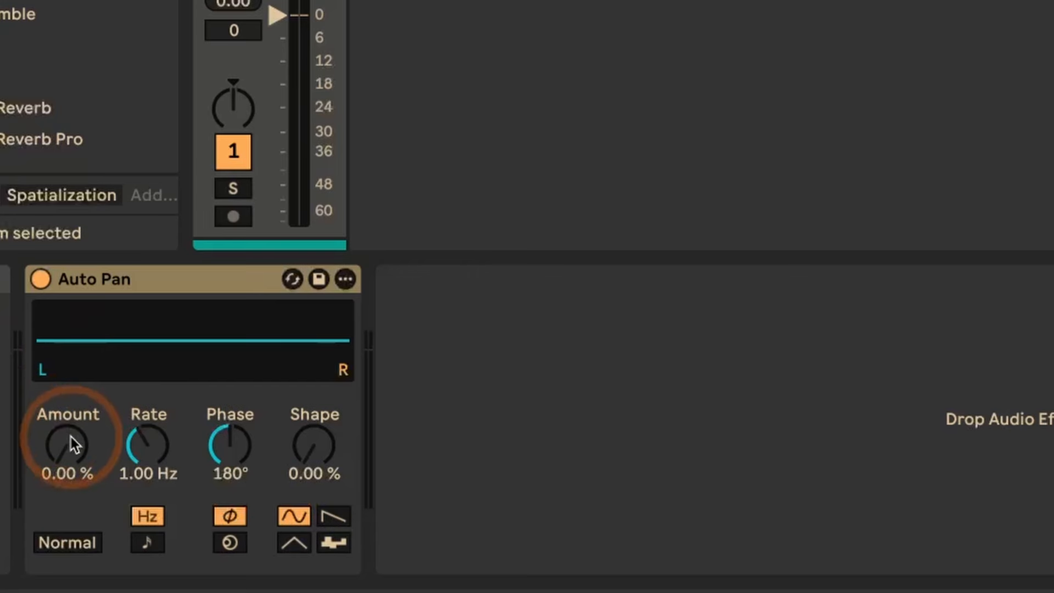
pyautogui.click(63, 452)
pyautogui.moveTo(64, 451); pyautogui.dragTo(41, 298)
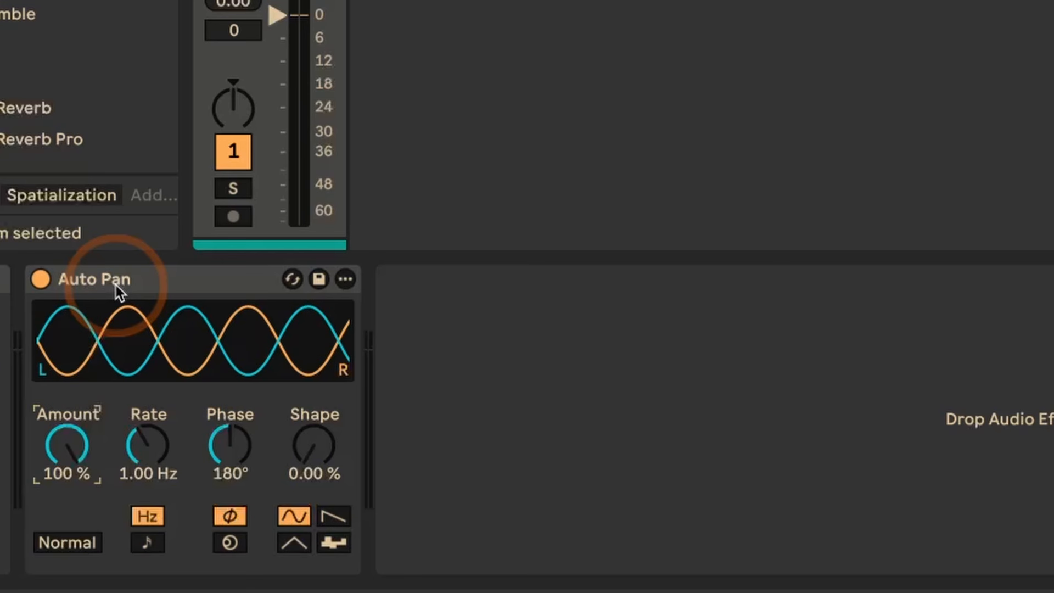
pyautogui.press('space')
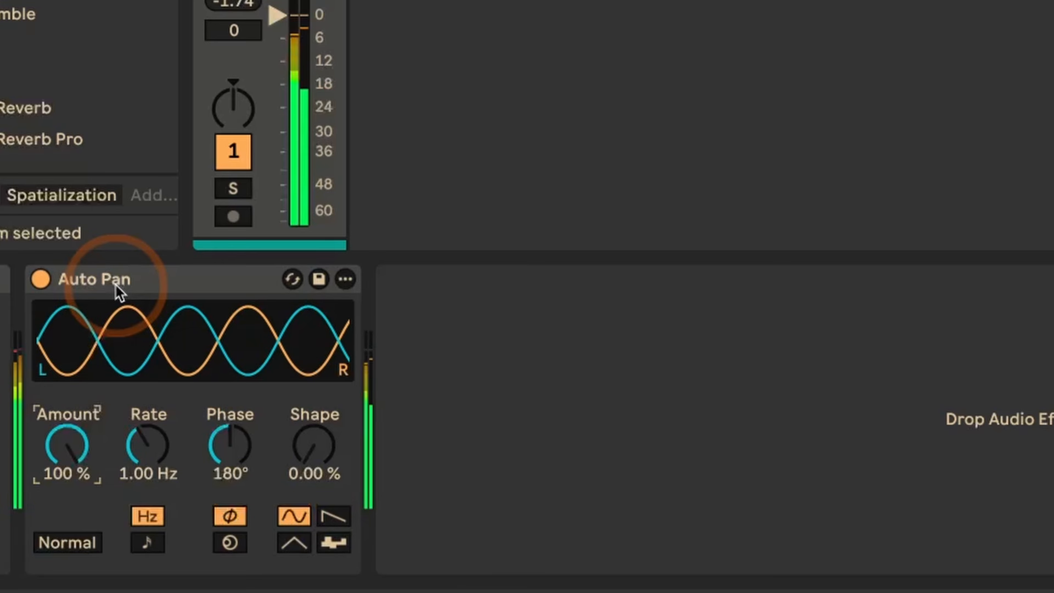
pyautogui.press('space')
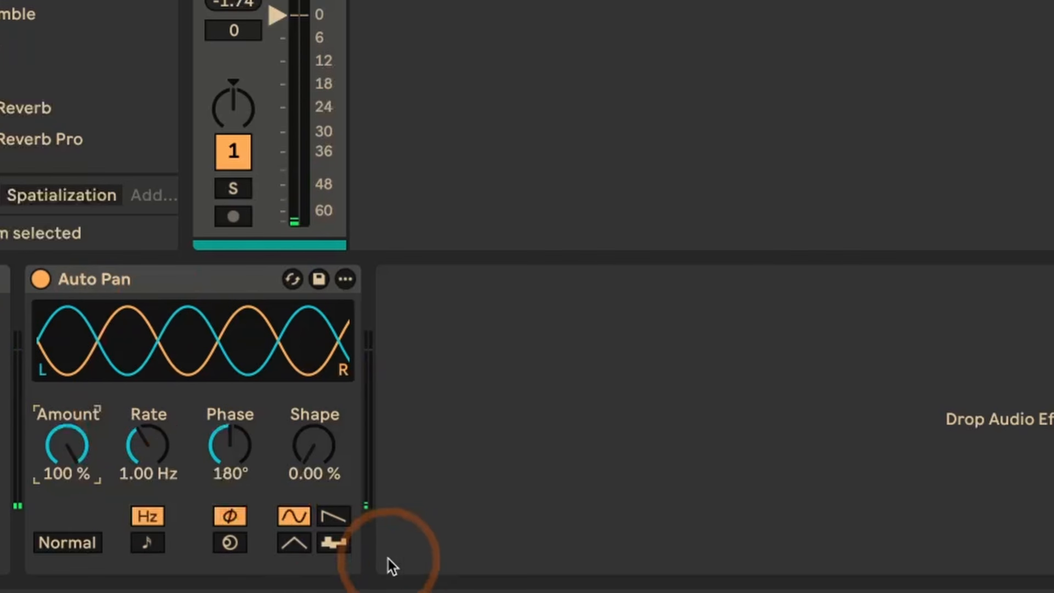
# Switch Auto Pan to the random waveform with a tempo-synced Rate of 1/16, and audition the clip
pyautogui.click(336, 543)
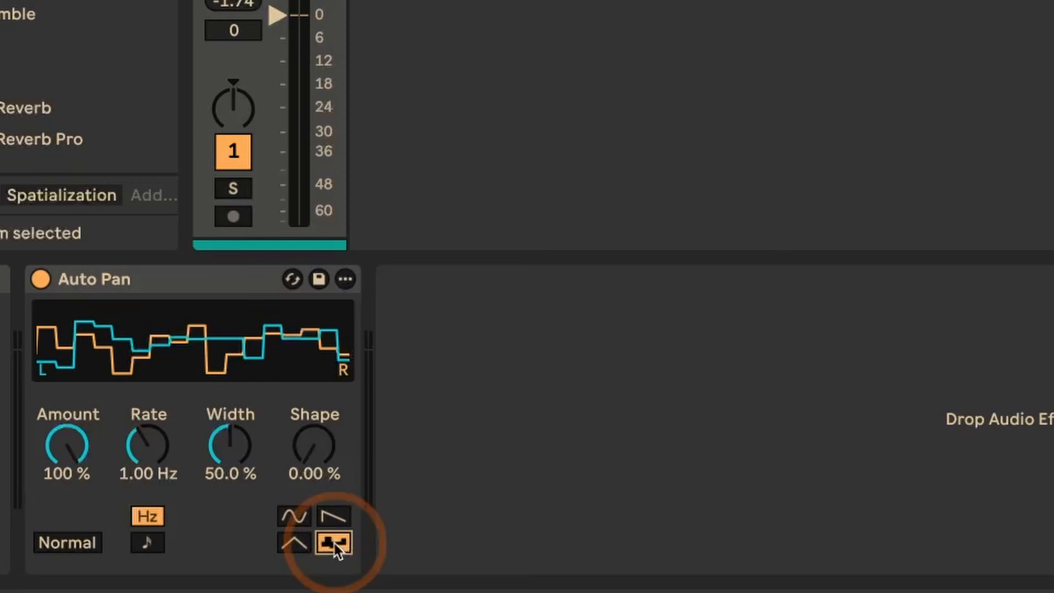
pyautogui.press('space')
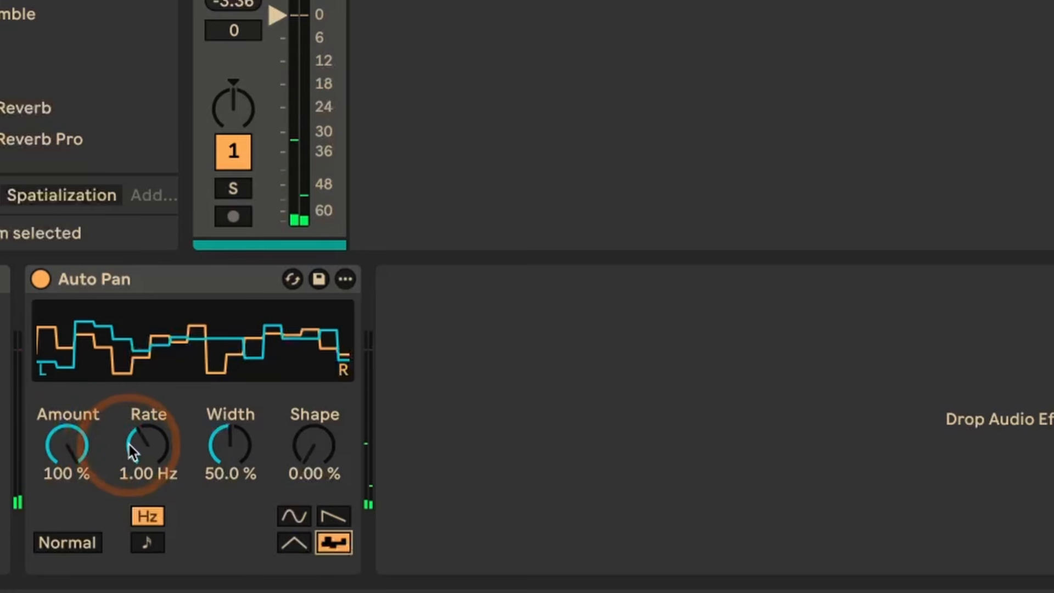
pyautogui.click(145, 545)
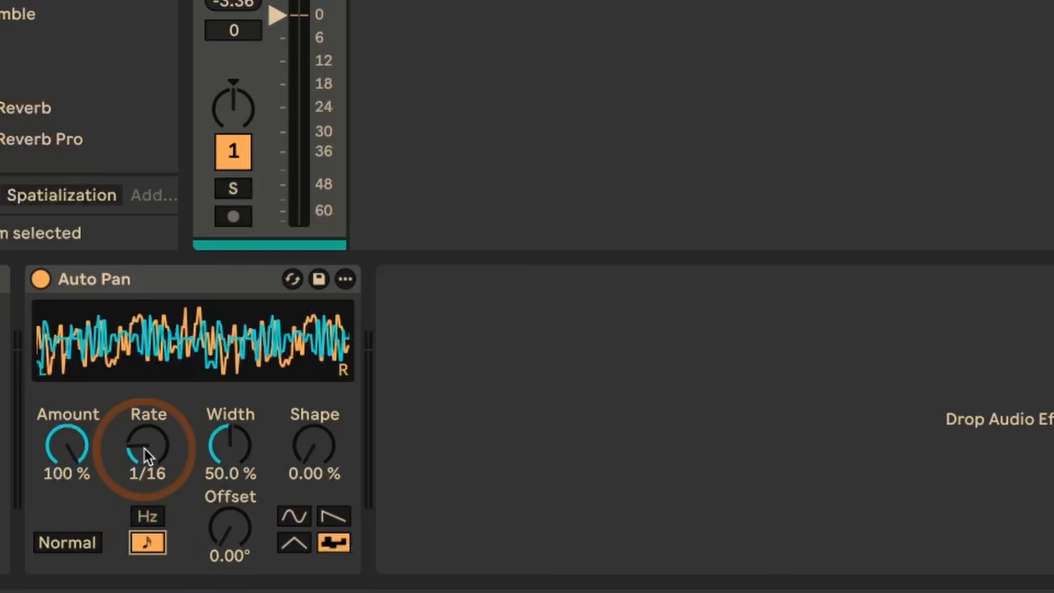
pyautogui.press('space')
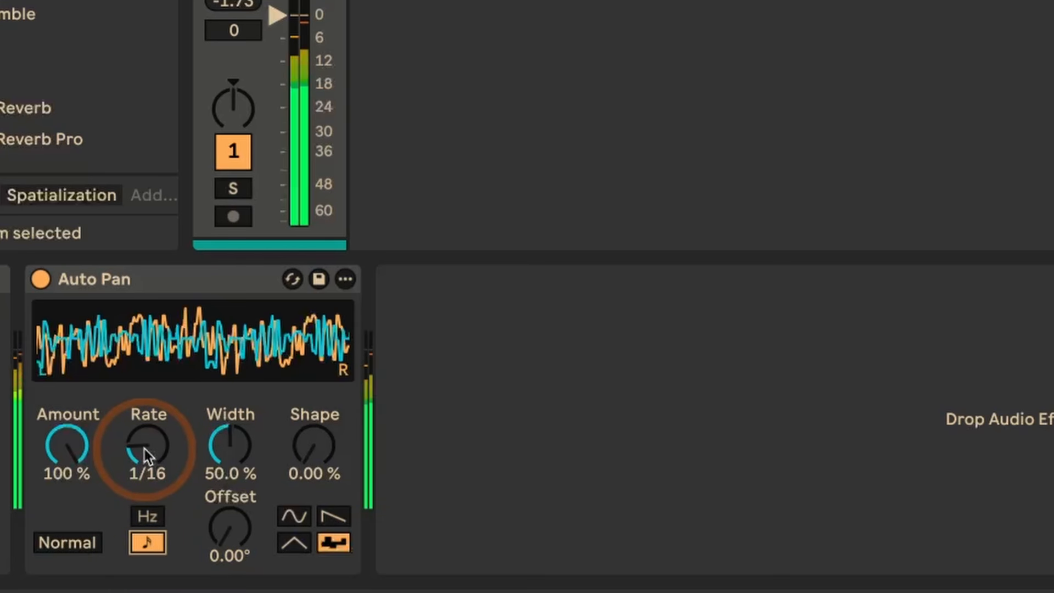
# Set the Auto Pan Rate to 1 and Width to 100 %, and invert the waveform
pyautogui.moveTo(144, 449); pyautogui.dragTo(144, 401)
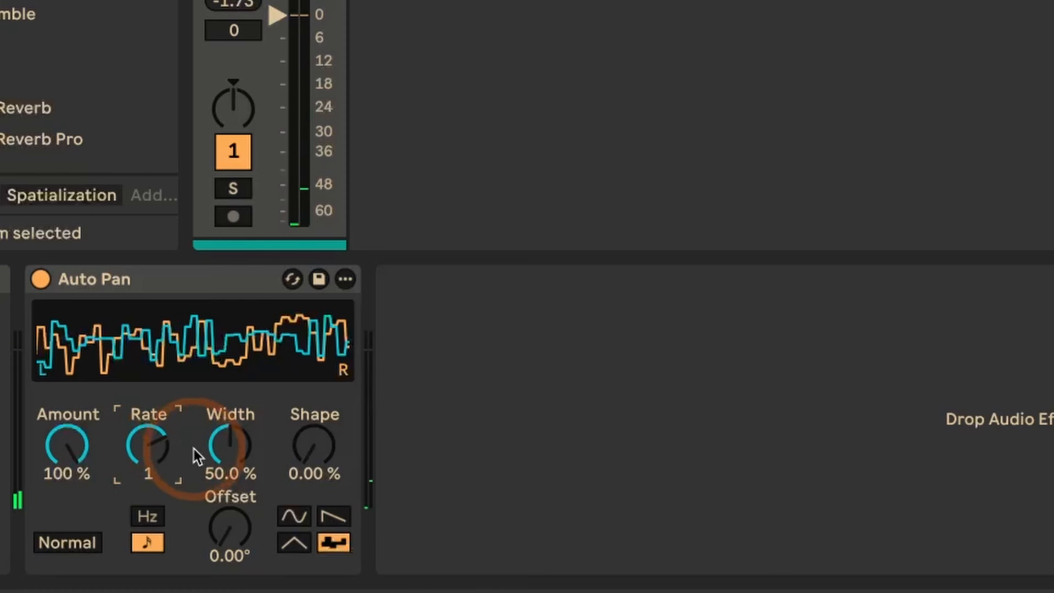
pyautogui.click(226, 449)
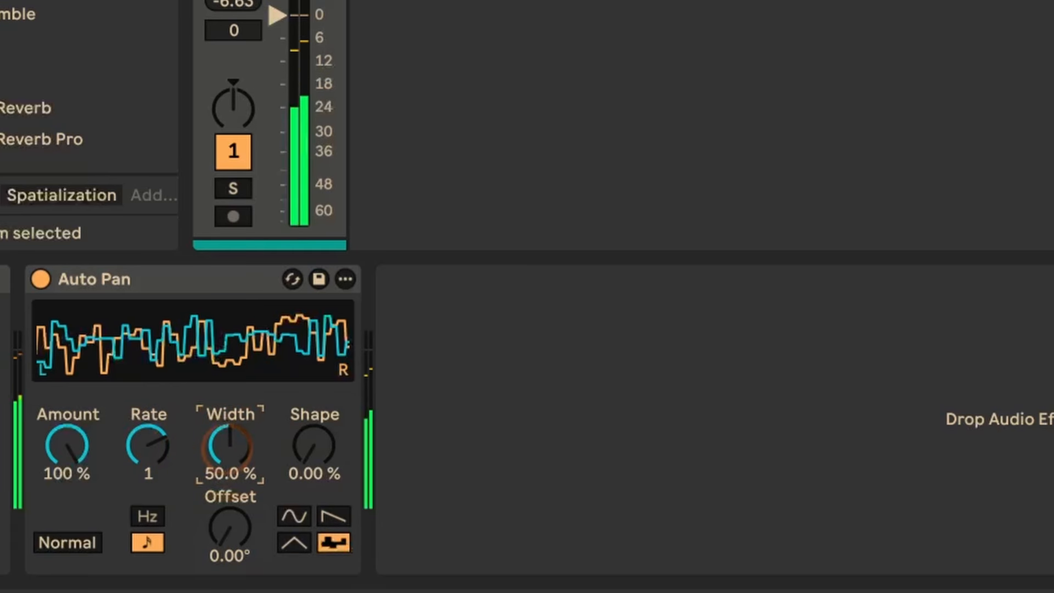
pyautogui.moveTo(226, 450); pyautogui.dragTo(225, 422)
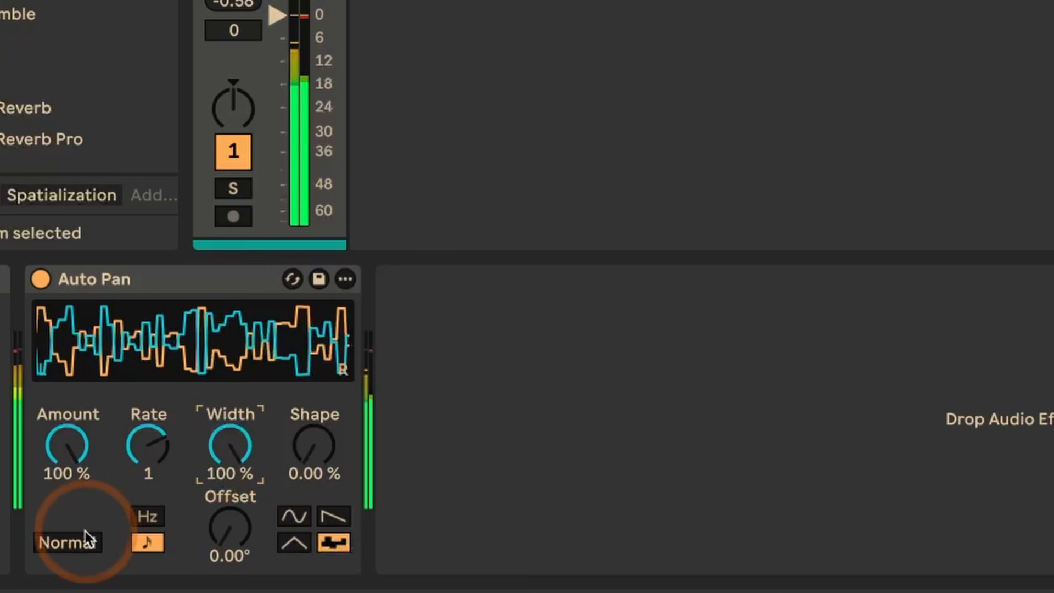
pyautogui.click(68, 542)
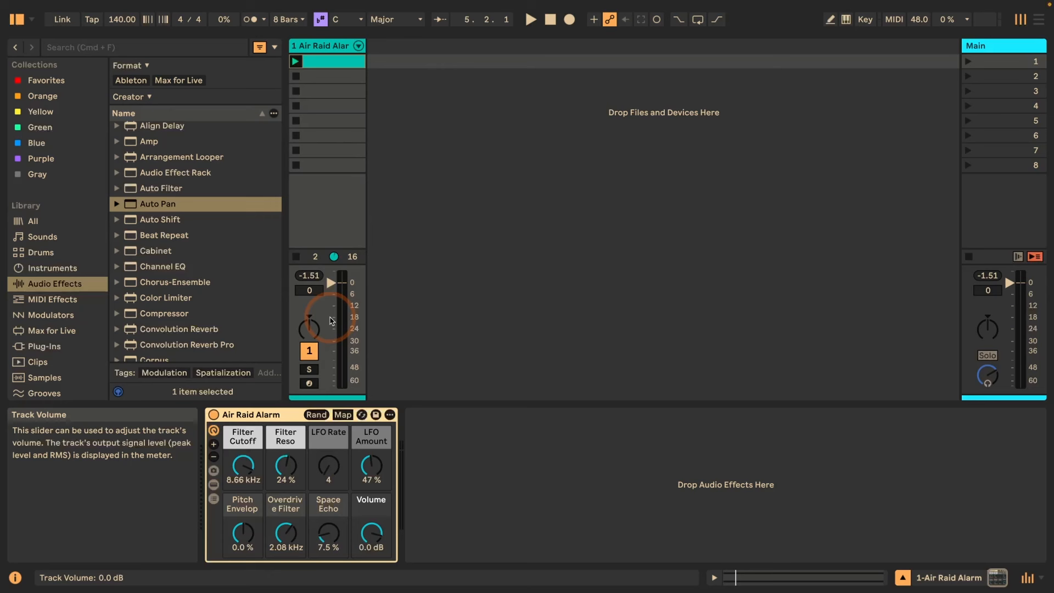
# Audition the Air Raid Alarm clip and lower its track volume to -7.0 dB
pyautogui.press('space')
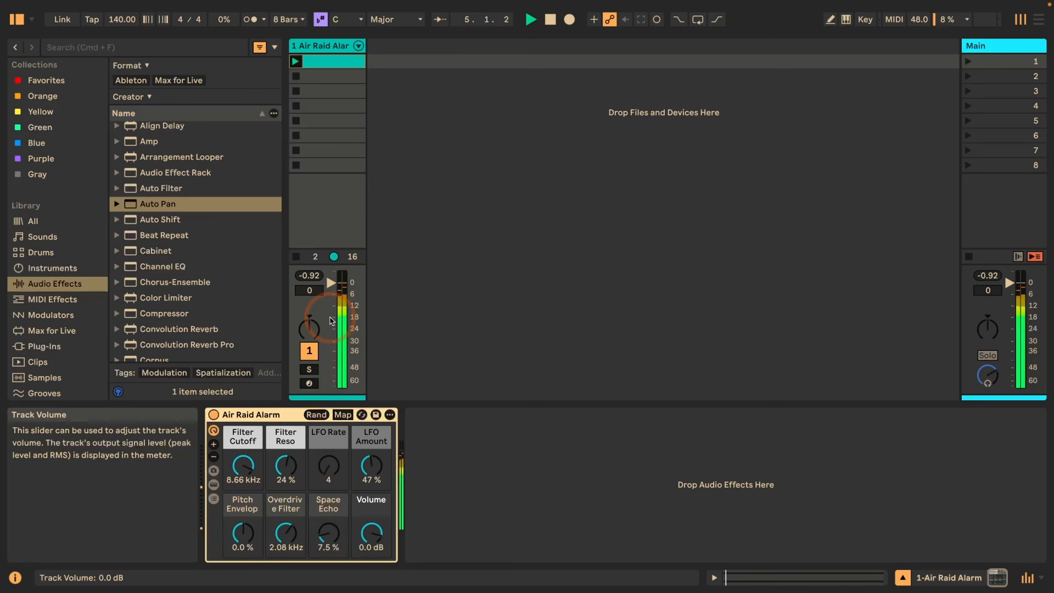
pyautogui.press('space')
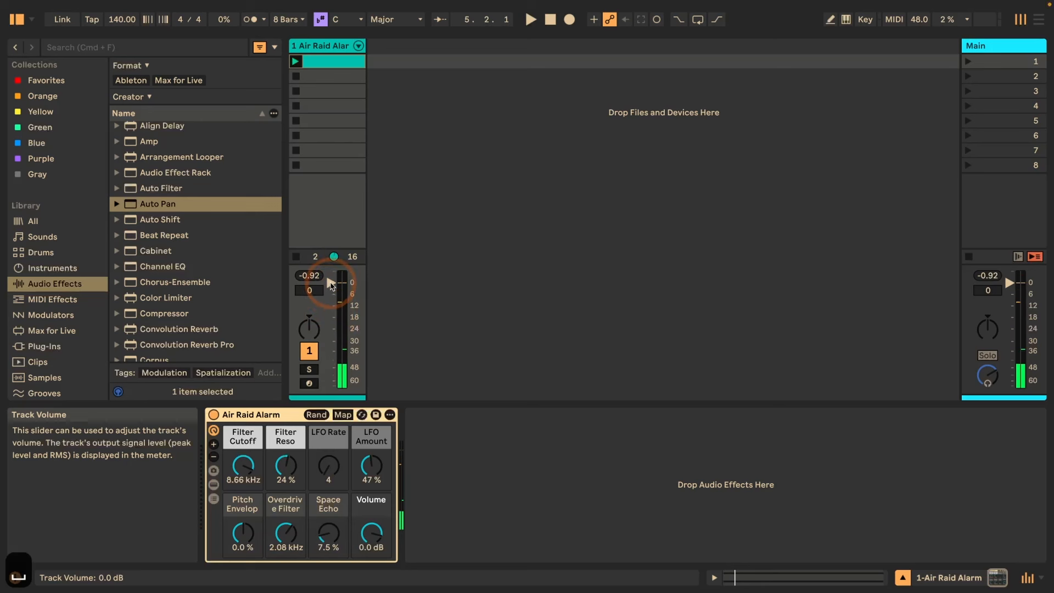
pyautogui.moveTo(331, 283); pyautogui.dragTo(332, 300)
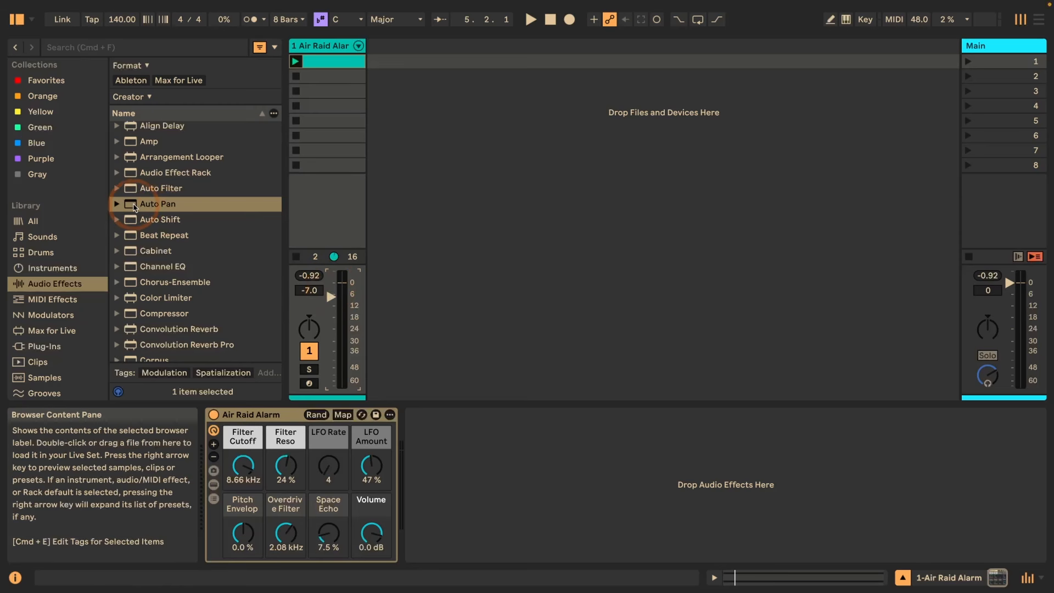
# Add Auto Pan to the Air Raid Alarm track and set its Phase to 0°
pyautogui.doubleClick(134, 208)
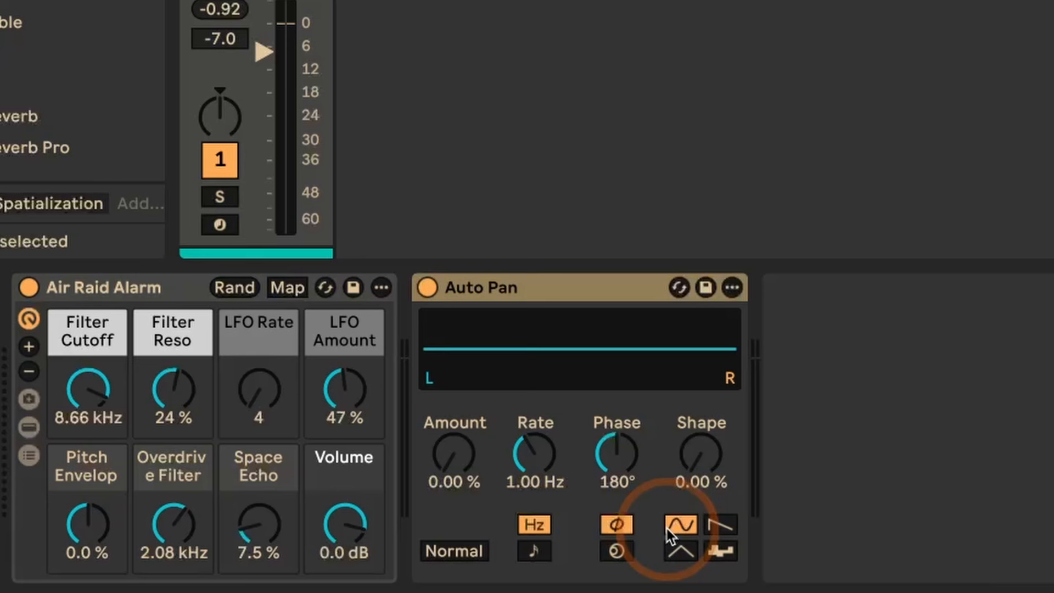
pyautogui.click(615, 453)
pyautogui.moveTo(615, 453); pyautogui.dragTo(615, 456)
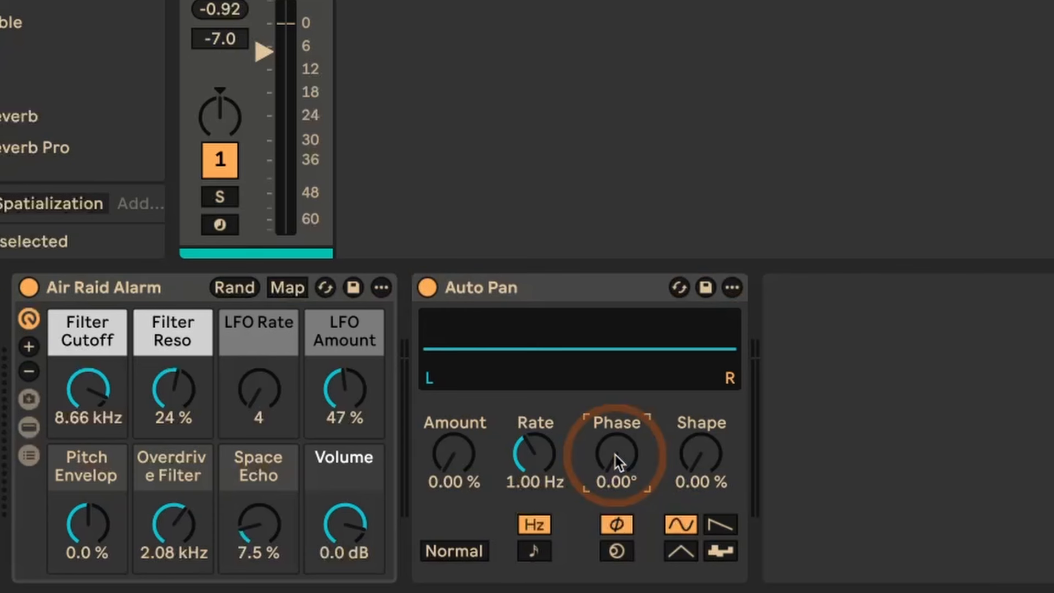
# Draw a clip envelope for the Auto Pan Amount, rising from 0 % at bar 1 to 100 % at bar 5
pyautogui.click(454, 466)
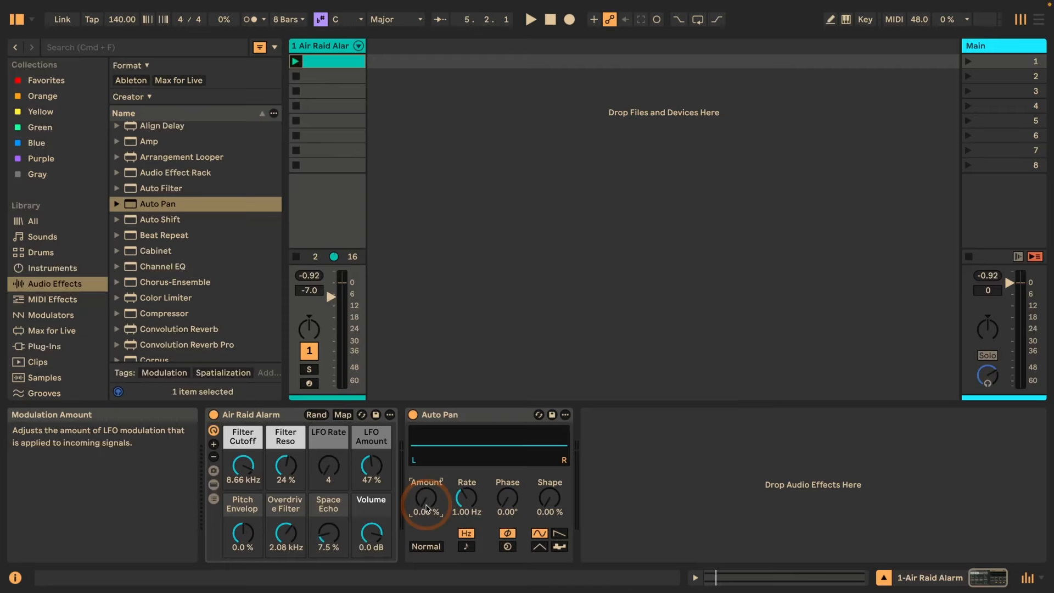
pyautogui.hotkey('shift', 'Tab')
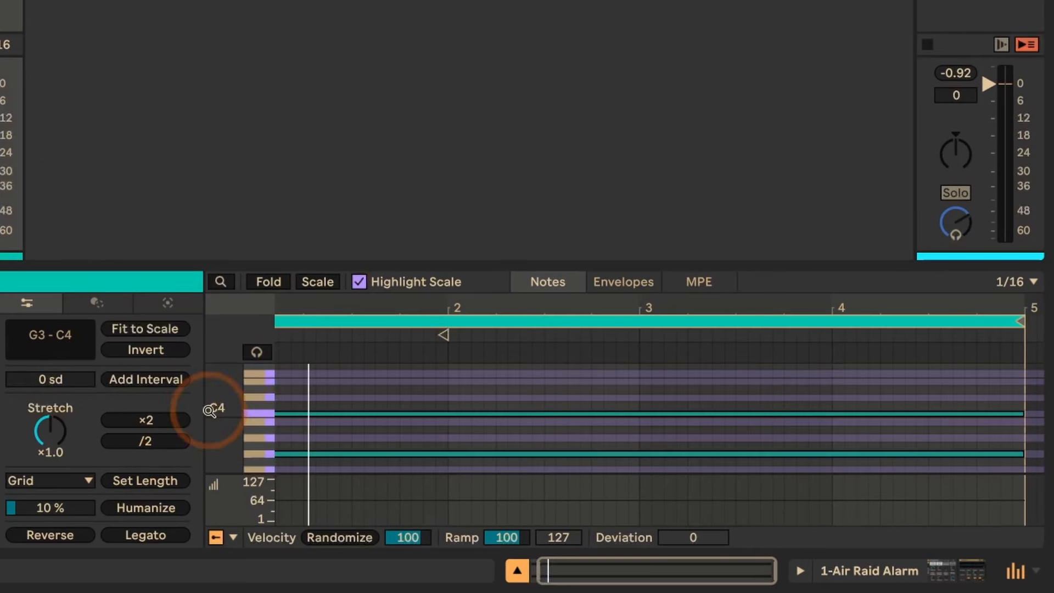
pyautogui.click(626, 283)
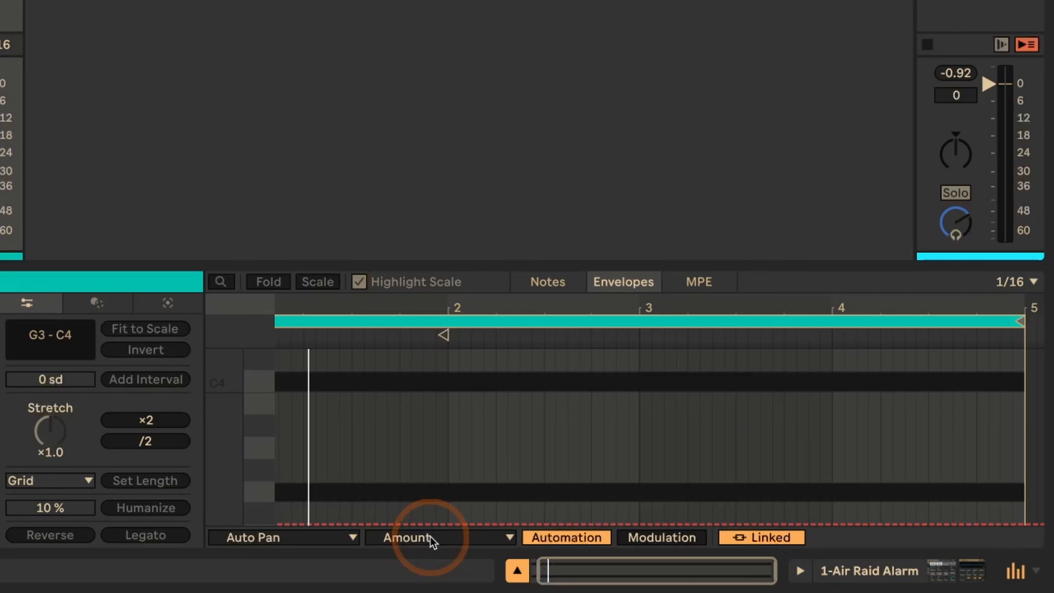
pyautogui.click(280, 522)
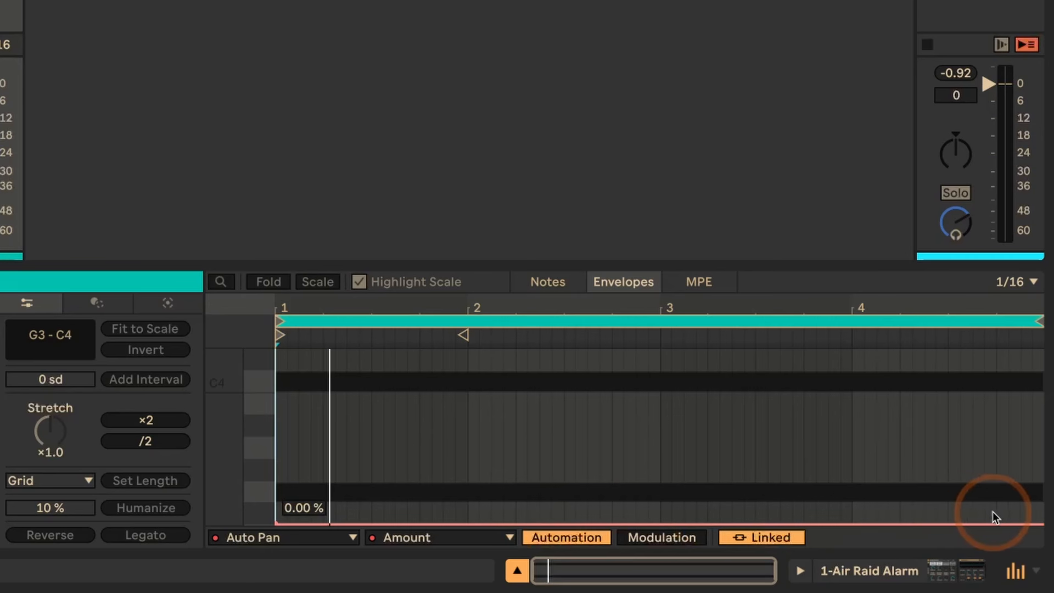
pyautogui.moveTo(1018, 522); pyautogui.dragTo(791, 351)
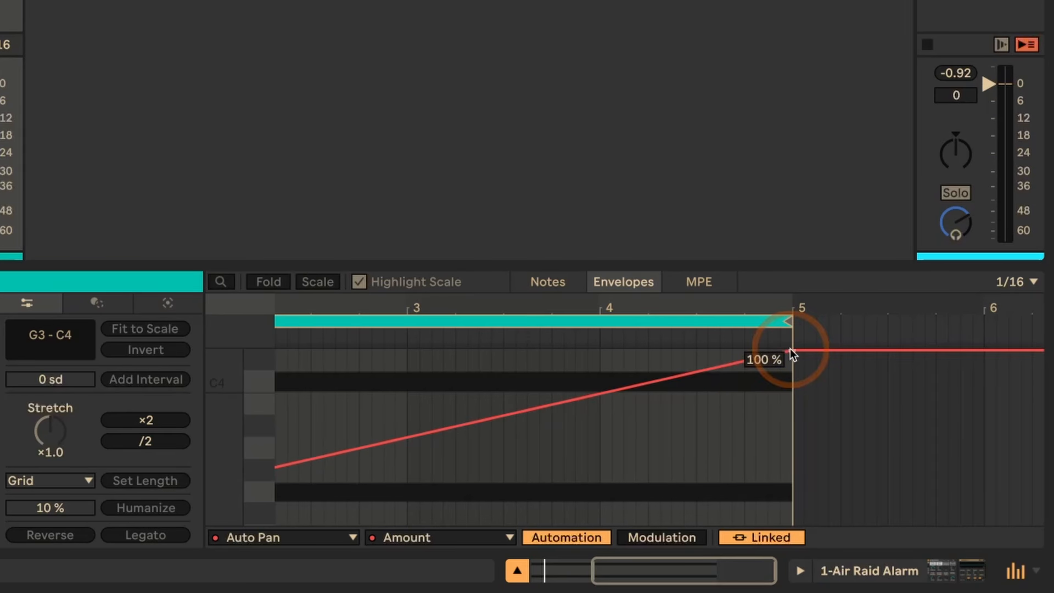
# Play the clip to hear the Amount automation with the Shape at 0 %
pyautogui.hotkey('shift', 'Tab')
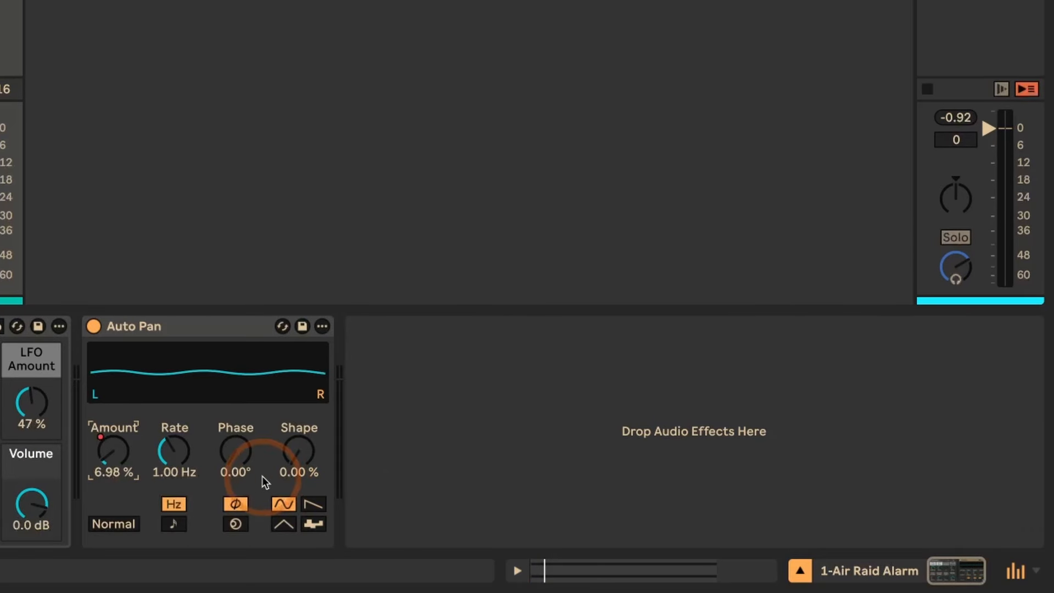
pyautogui.click(298, 472)
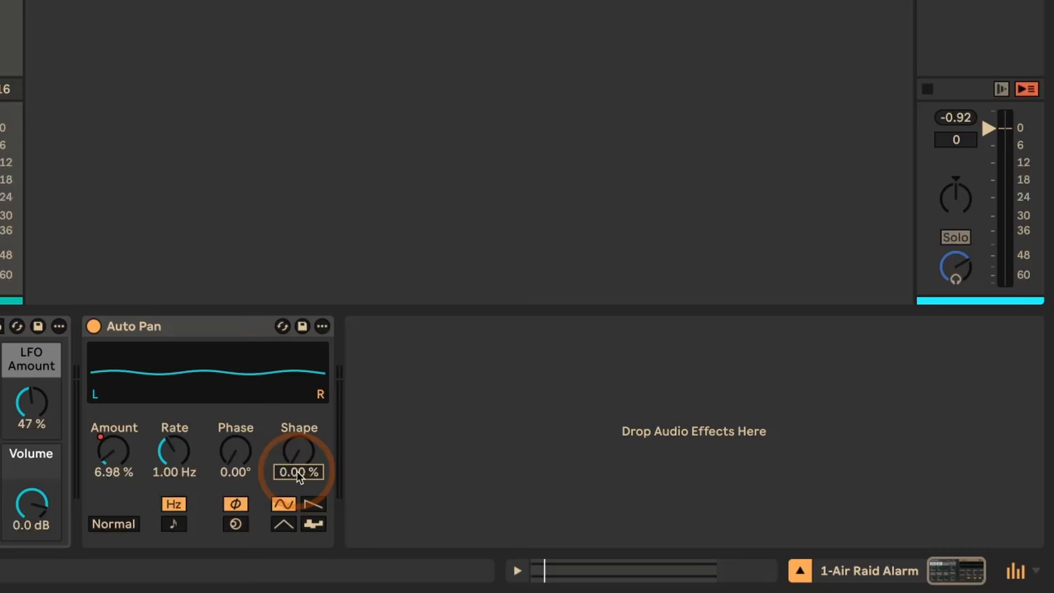
pyautogui.press('space')
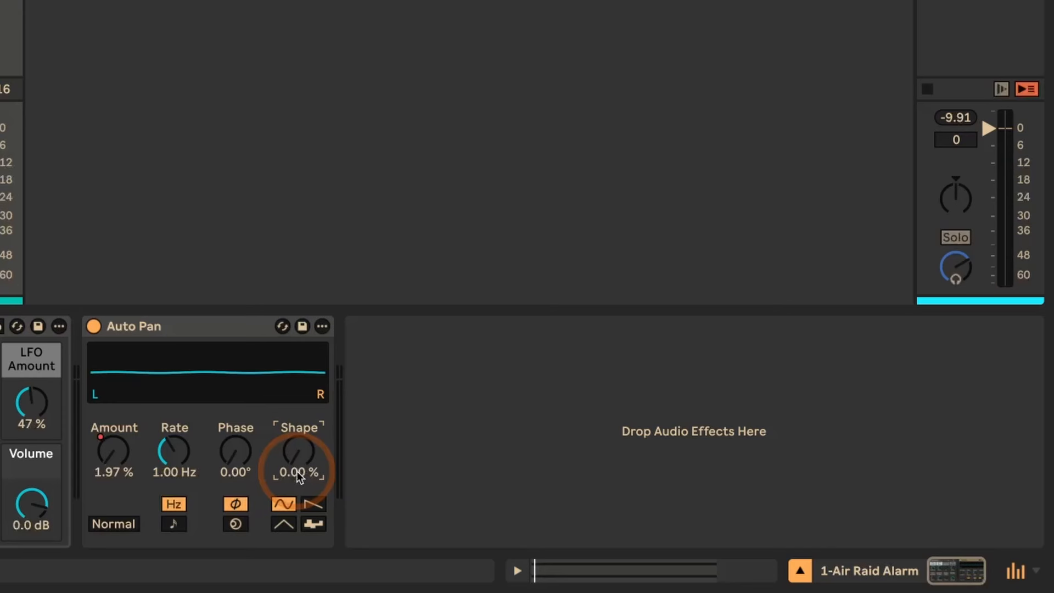
# Draw a clip envelope for the Auto Pan Shape, ramping from 0 % at bar 1 up to about the maximum at bar 5
pyautogui.click(299, 474)
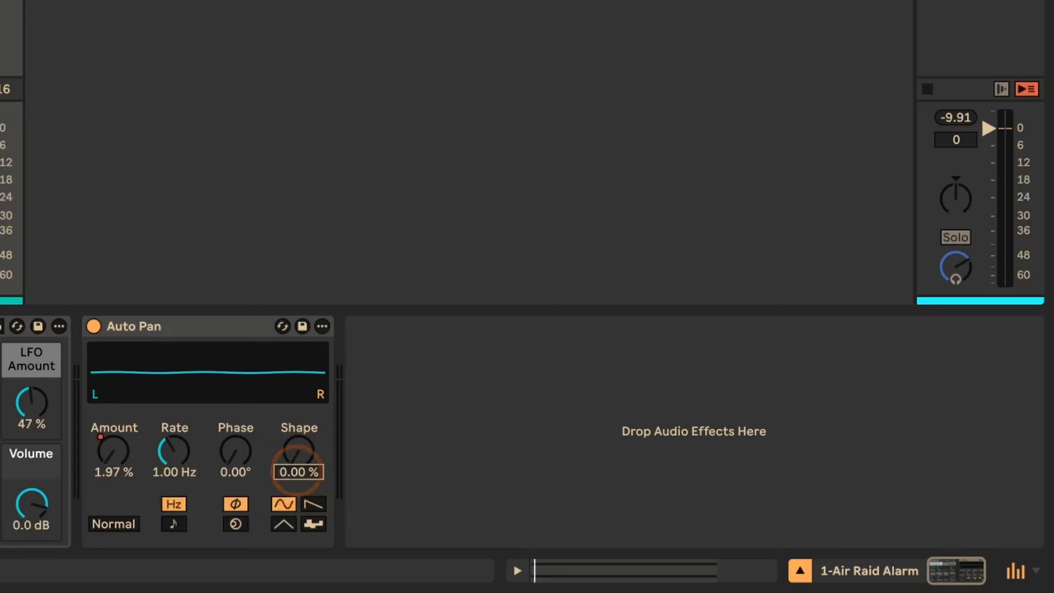
pyautogui.hotkey('shift', 'Tab')
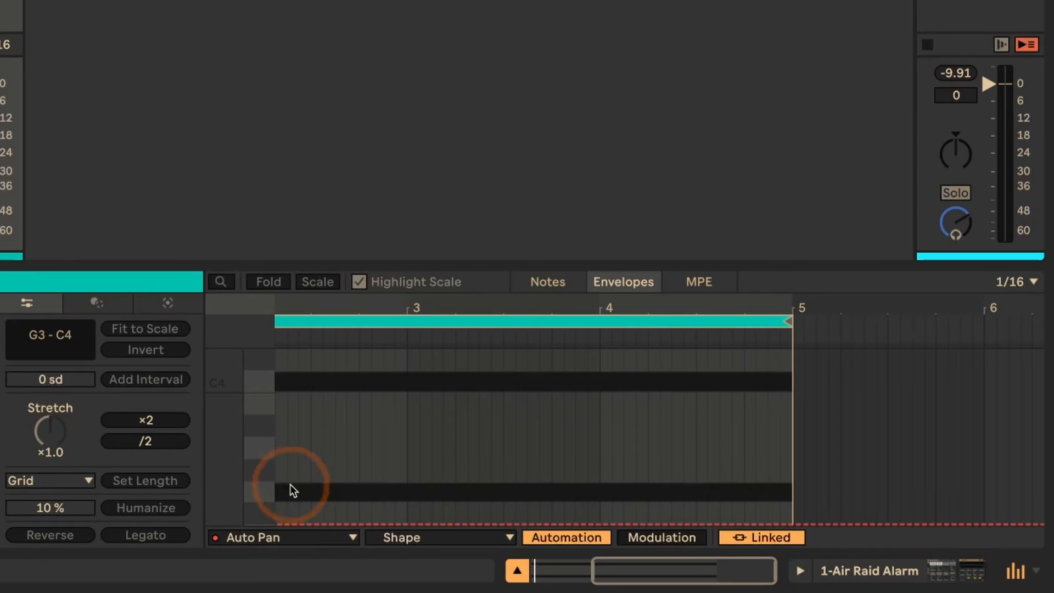
pyautogui.click(276, 522)
pyautogui.moveTo(276, 523); pyautogui.dragTo(793, 353)
pyautogui.hscroll(-5, 547, 435)
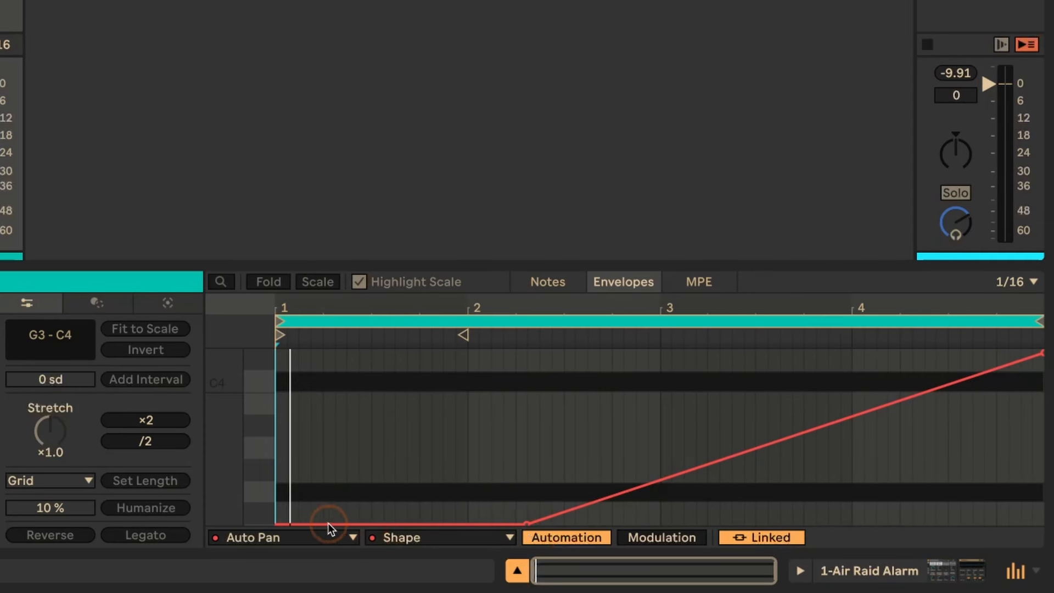
pyautogui.moveTo(527, 524); pyautogui.dragTo(350, 523)
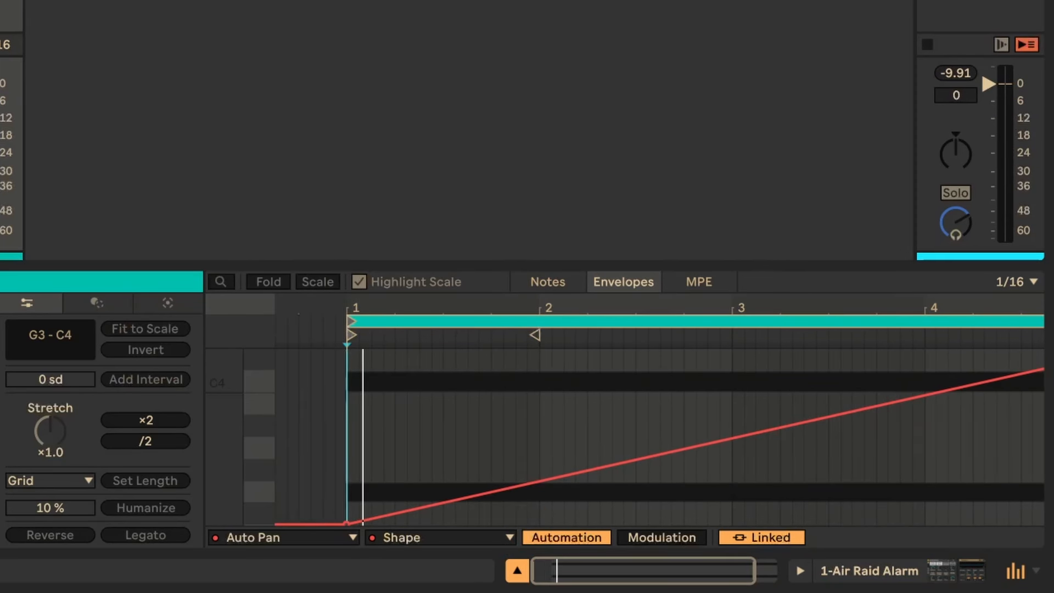
pyautogui.doubleClick(656, 571)
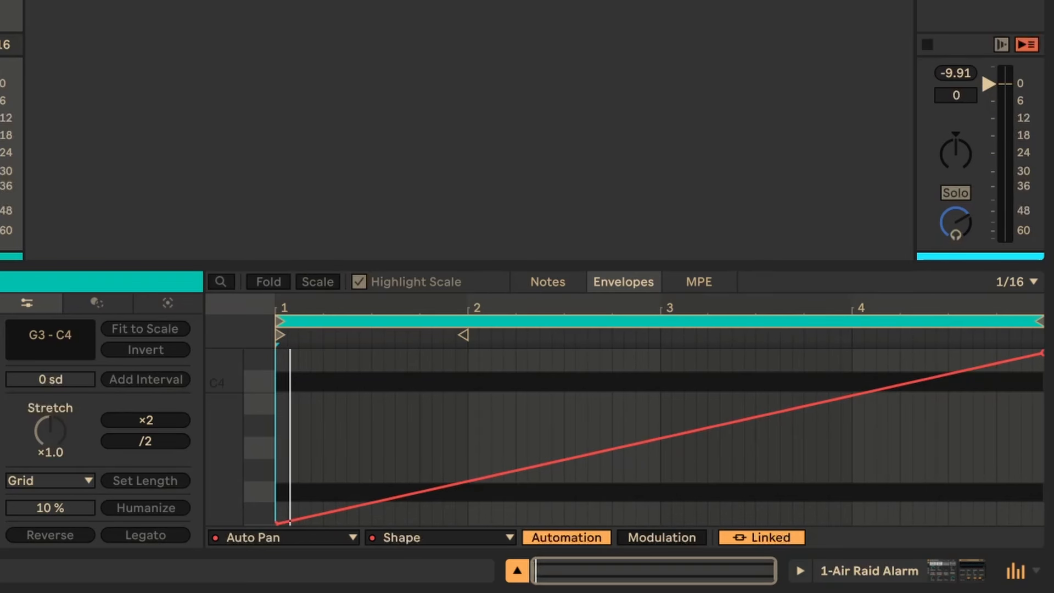
# Audition the clip with both Amount and Shape automated, and select the Auto Pan Rate control
pyautogui.hotkey('shift', 'Tab')
pyautogui.press('space')
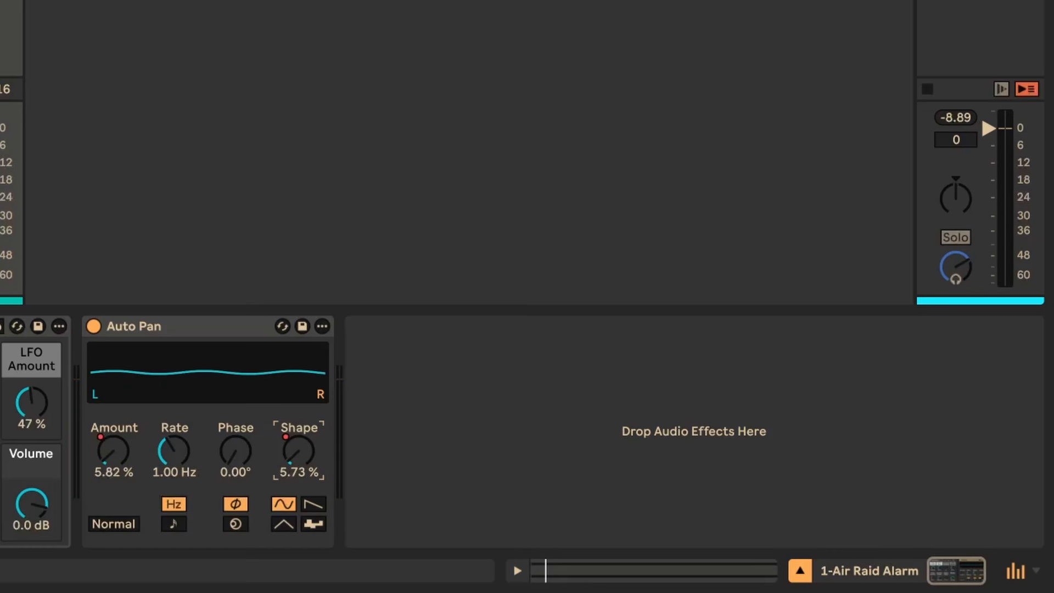
pyautogui.click(174, 453)
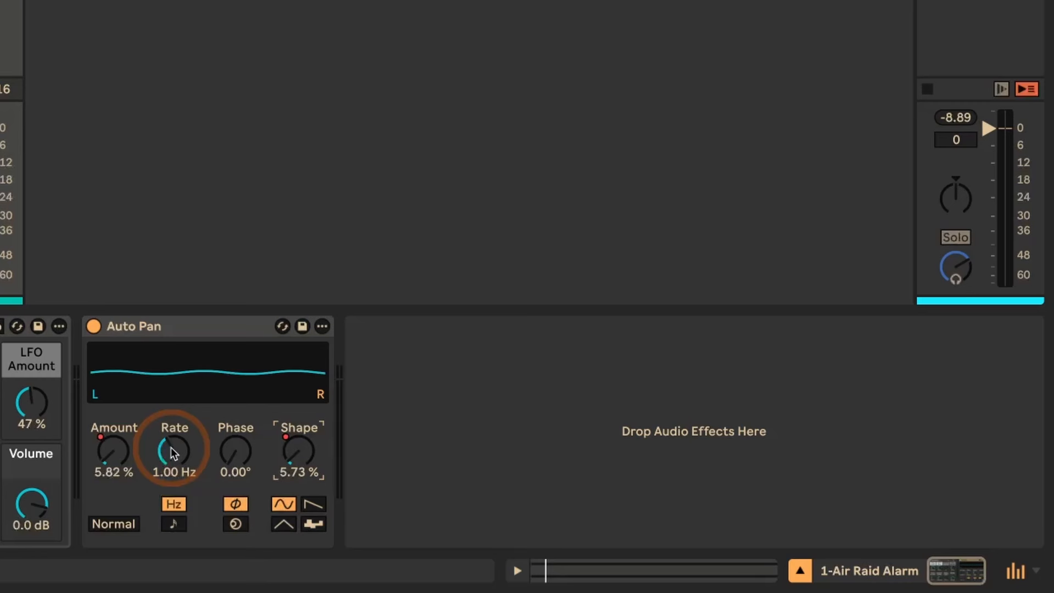
# Draw a clip envelope for the Auto Pan Rate, ramping from 0.05 Hz at bar 1 up to about the maximum at bar 5, and audition it
pyautogui.moveTo(173, 453); pyautogui.dragTo(176, 470)
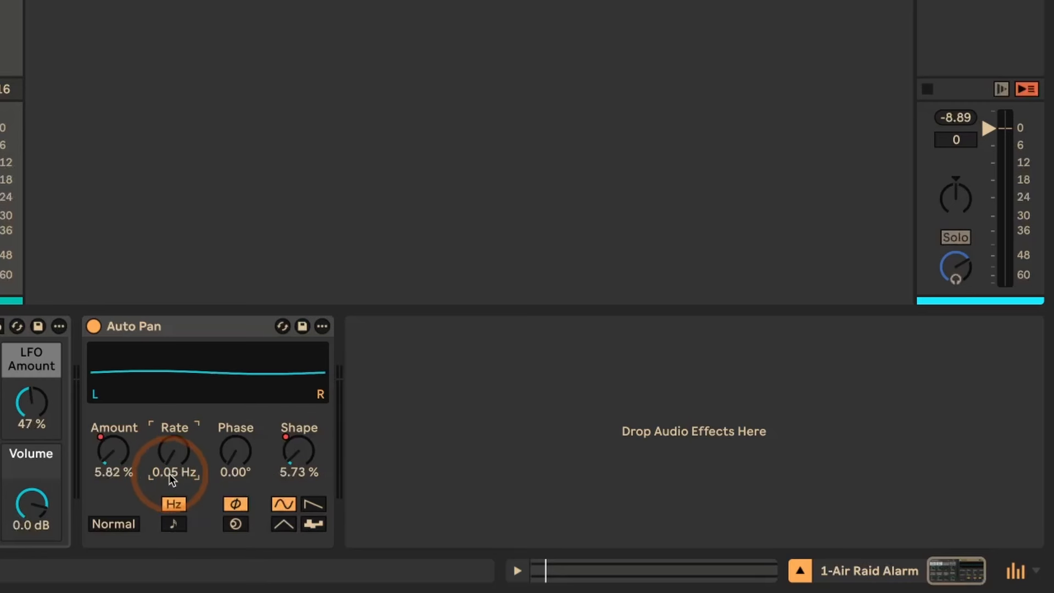
pyautogui.click(180, 474)
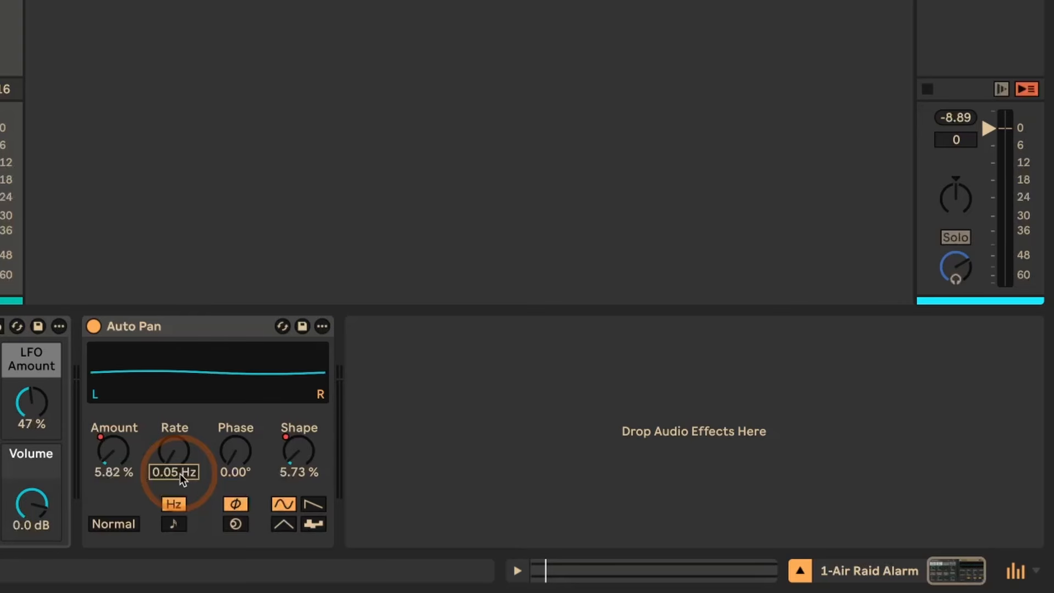
pyautogui.hotkey('shift', 'Tab')
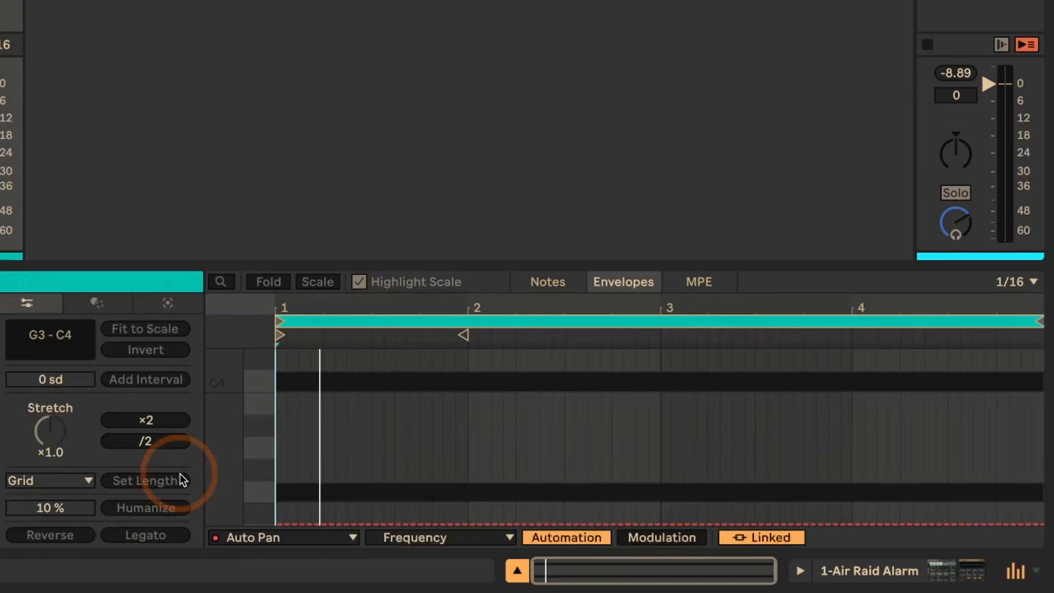
pyautogui.click(285, 524)
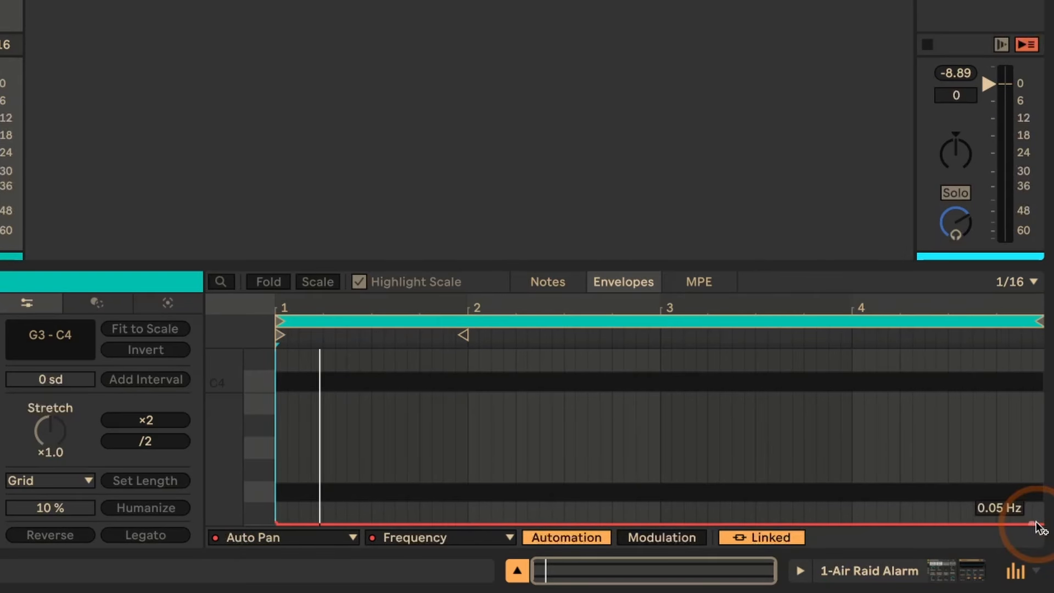
pyautogui.moveTo(1035, 524); pyautogui.dragTo(817, 350)
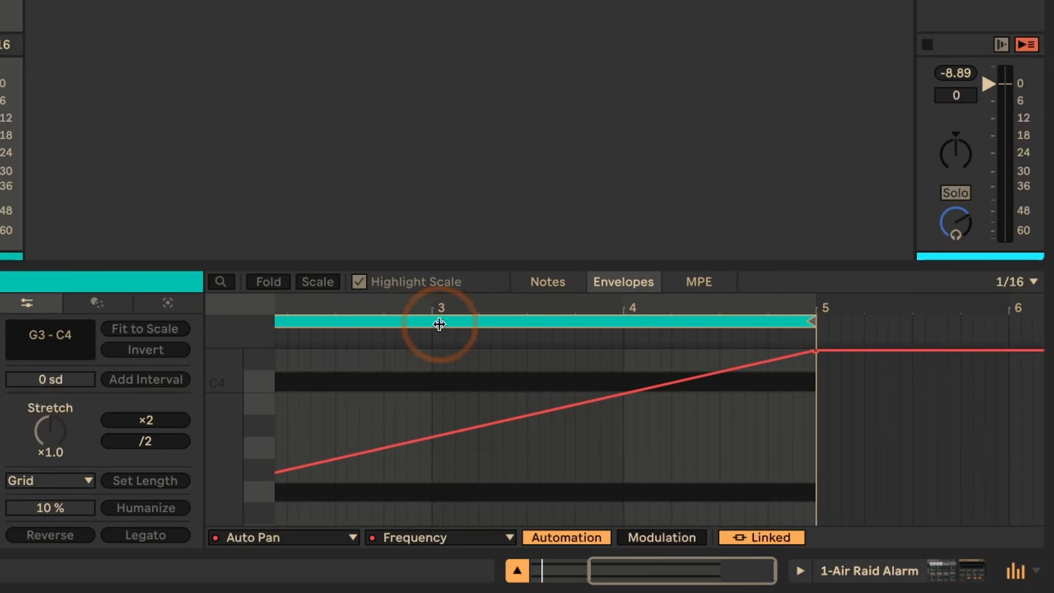
pyautogui.doubleClick(626, 572)
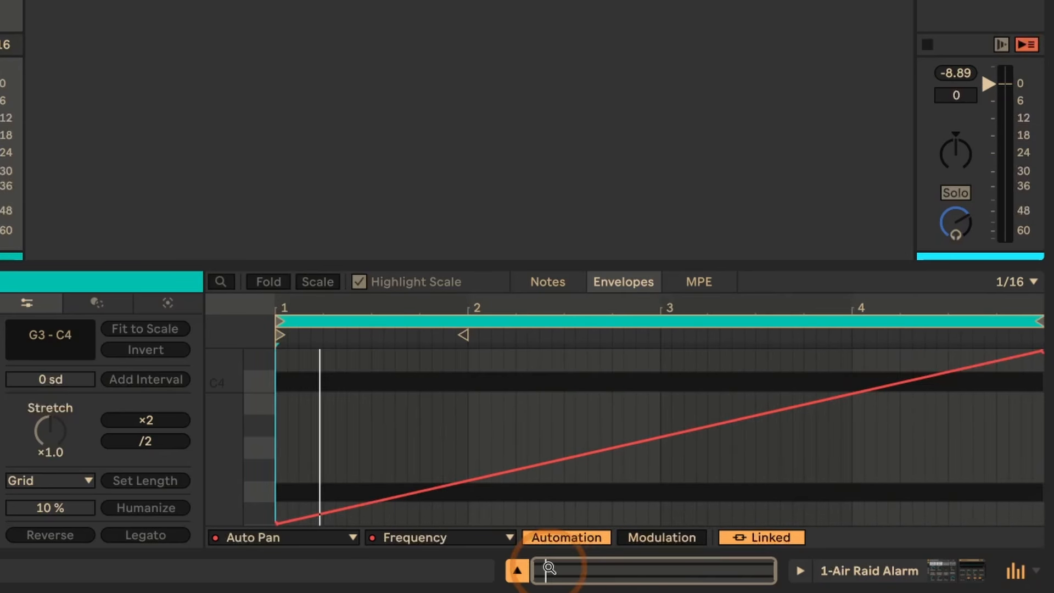
pyautogui.hotkey('shift', 'Tab')
pyautogui.press('space')
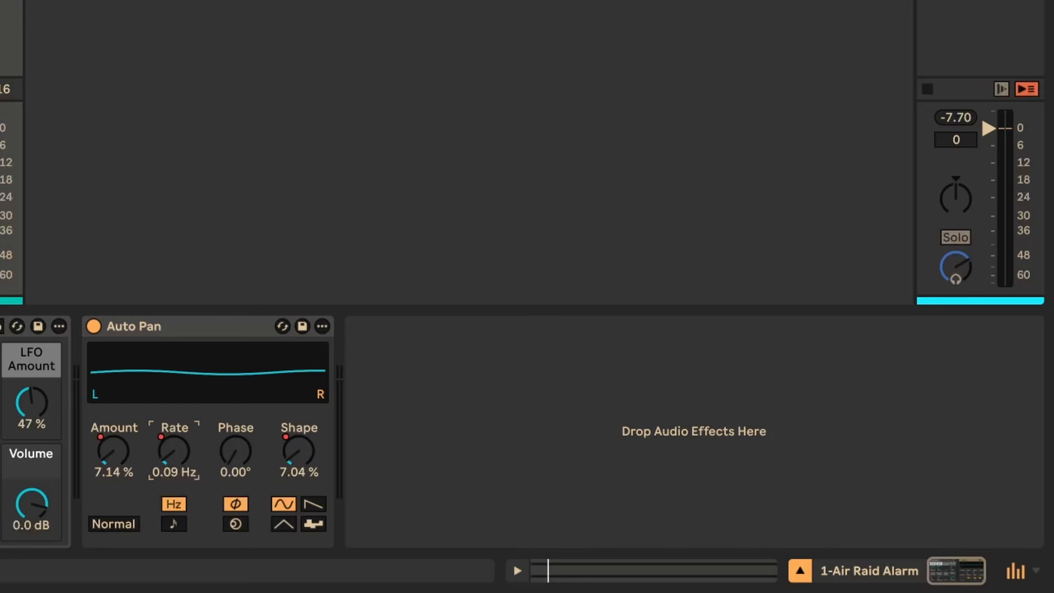
# Switch Auto Pan from Phase to Spin, set Spin to 50 %, and audition the clip
pyautogui.click(235, 524)
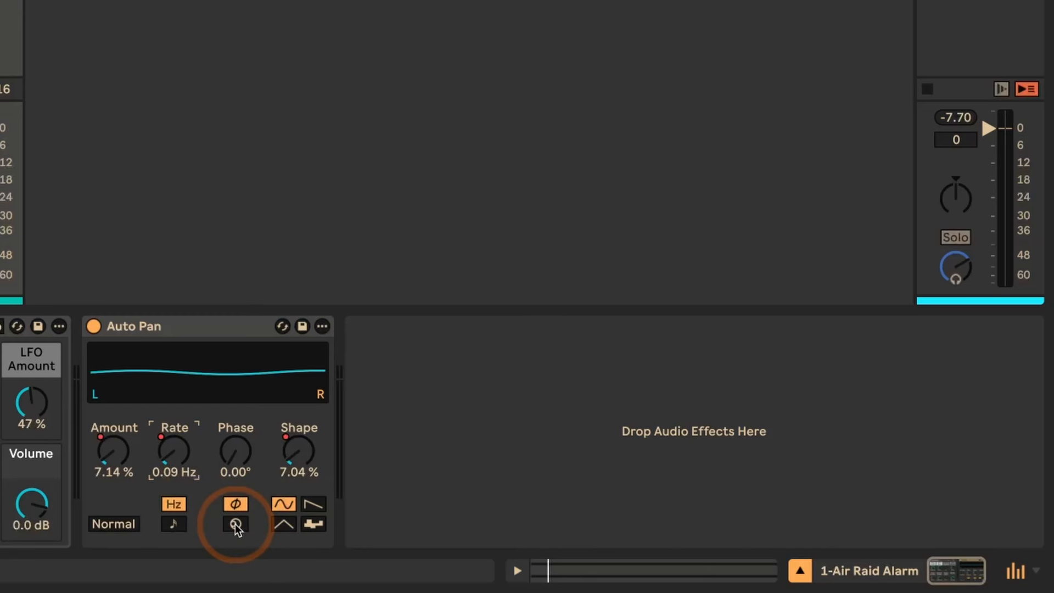
pyautogui.click(235, 524)
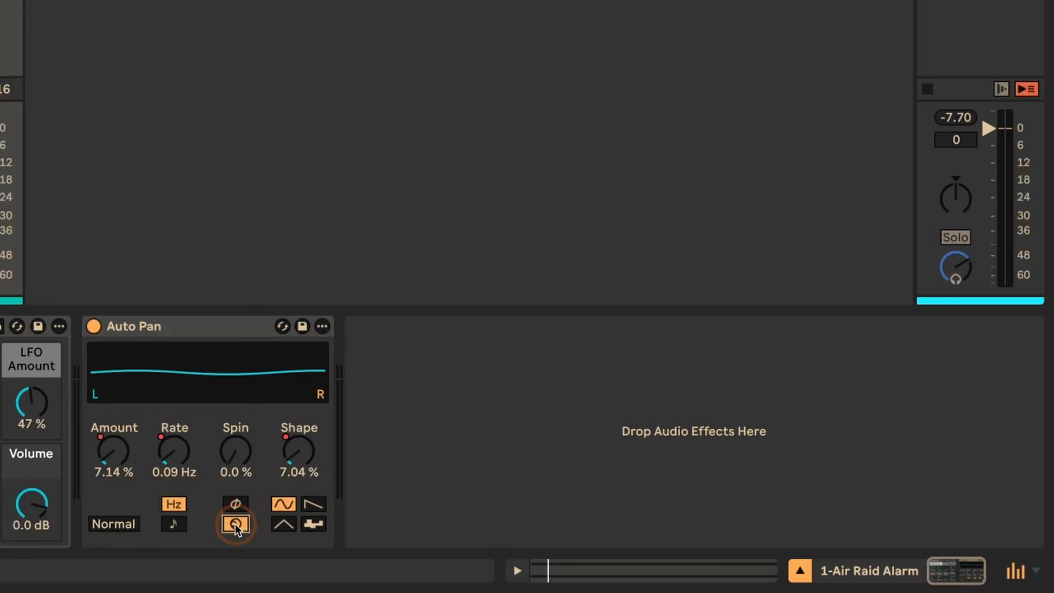
pyautogui.moveTo(232, 457); pyautogui.dragTo(231, 407)
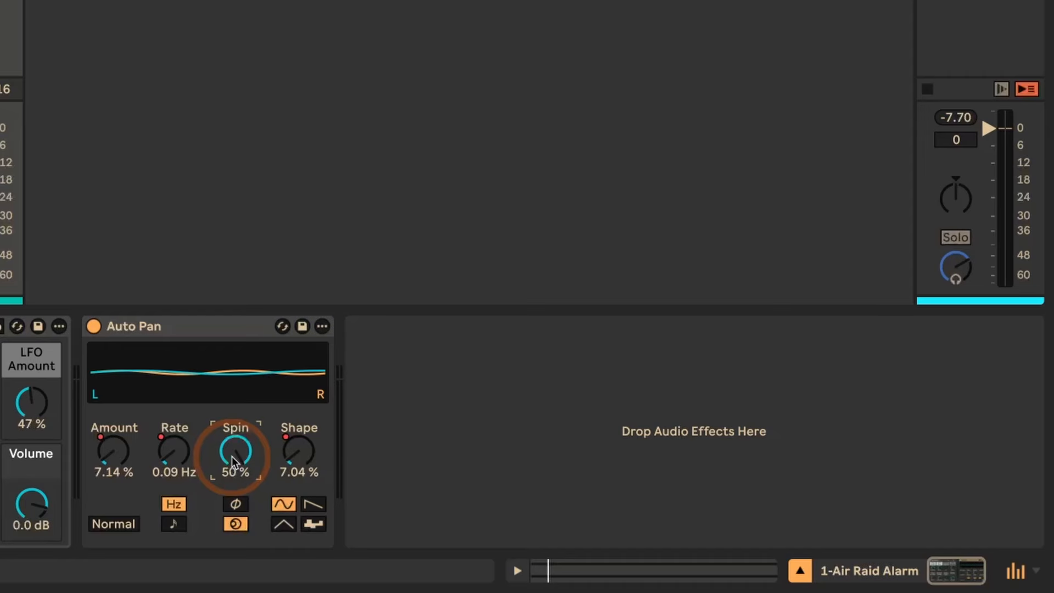
pyautogui.press('space')
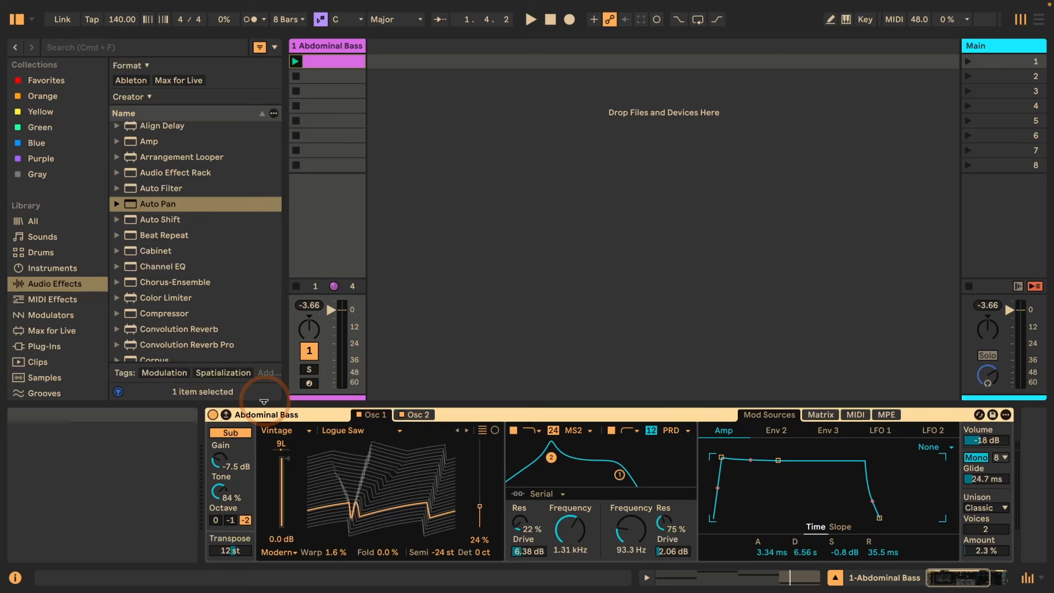
# Audition the dry Abdominal Bass clip, and add Auto Pan to its track with the Amount at 75 %
pyautogui.press('space')
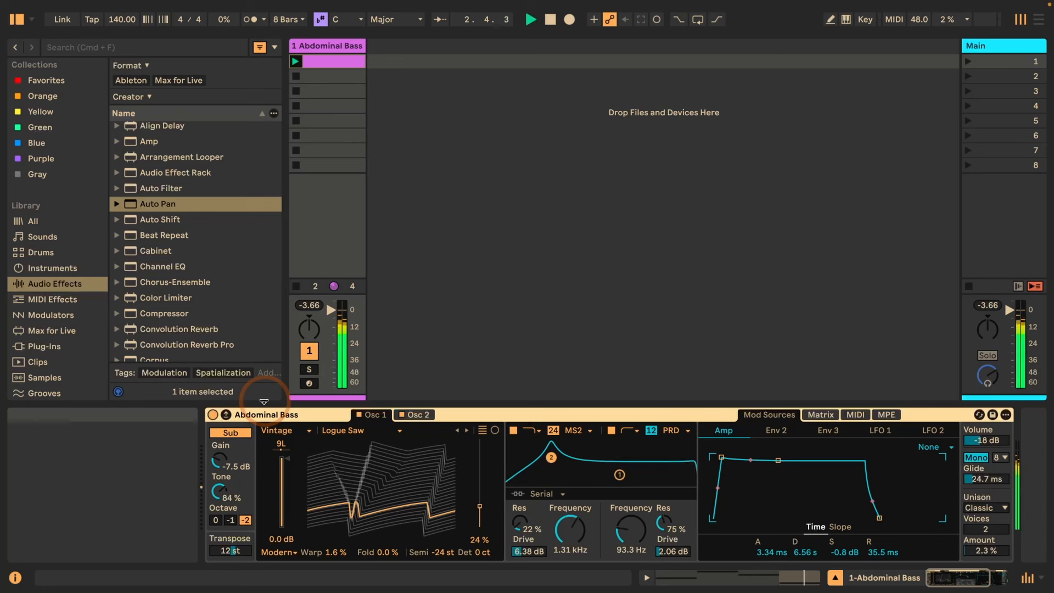
pyautogui.press('space')
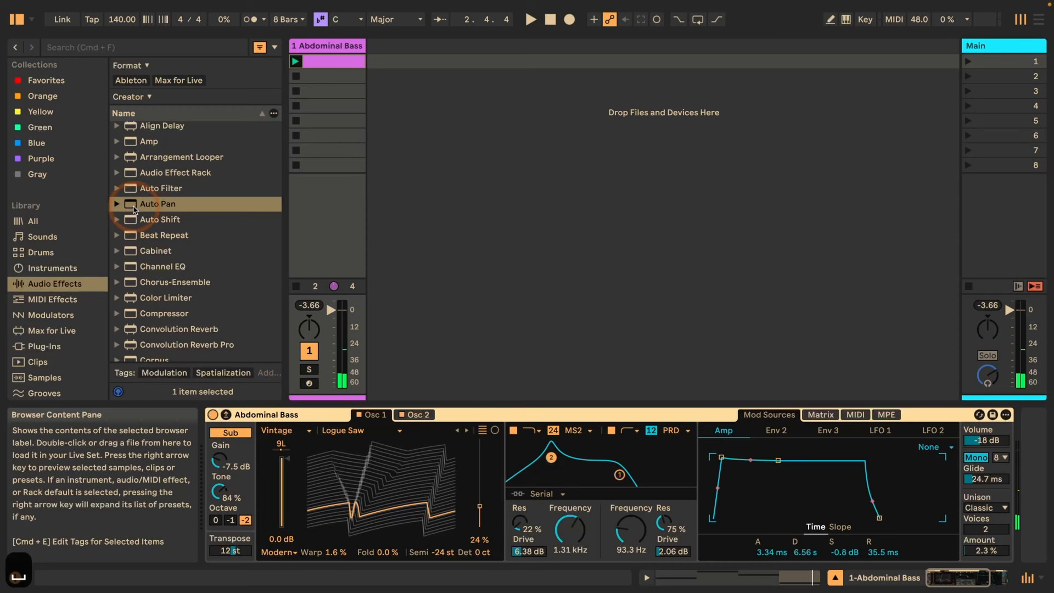
pyautogui.doubleClick(134, 206)
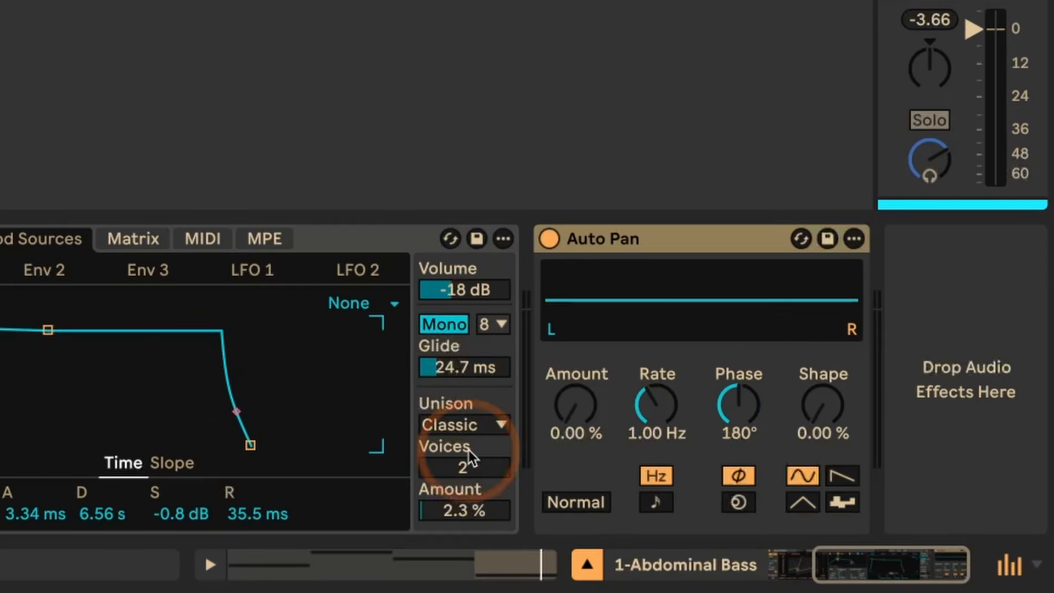
pyautogui.click(579, 433)
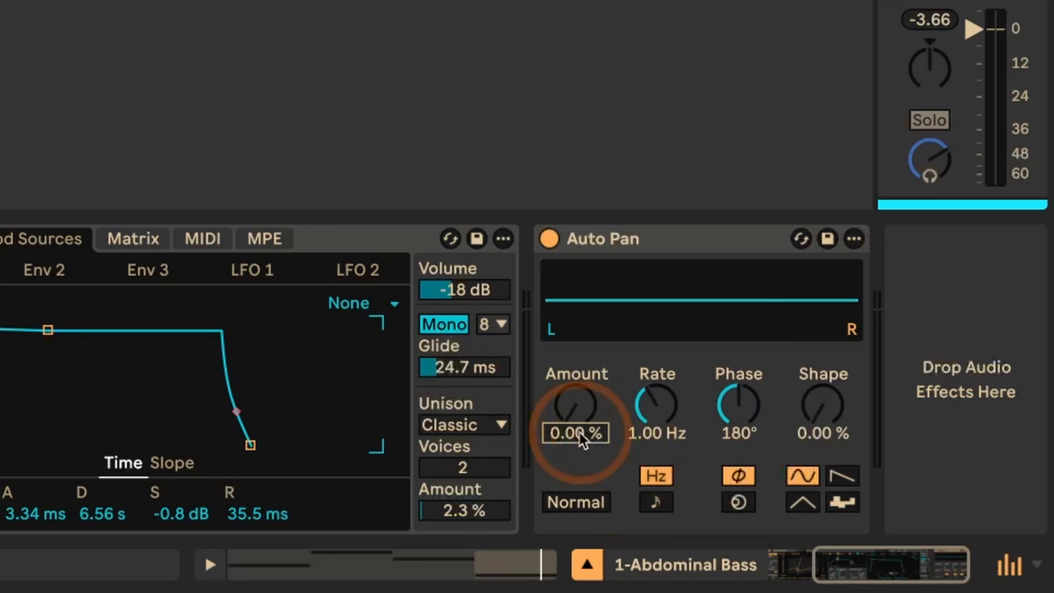
pyautogui.write('75')
pyautogui.press('Return')
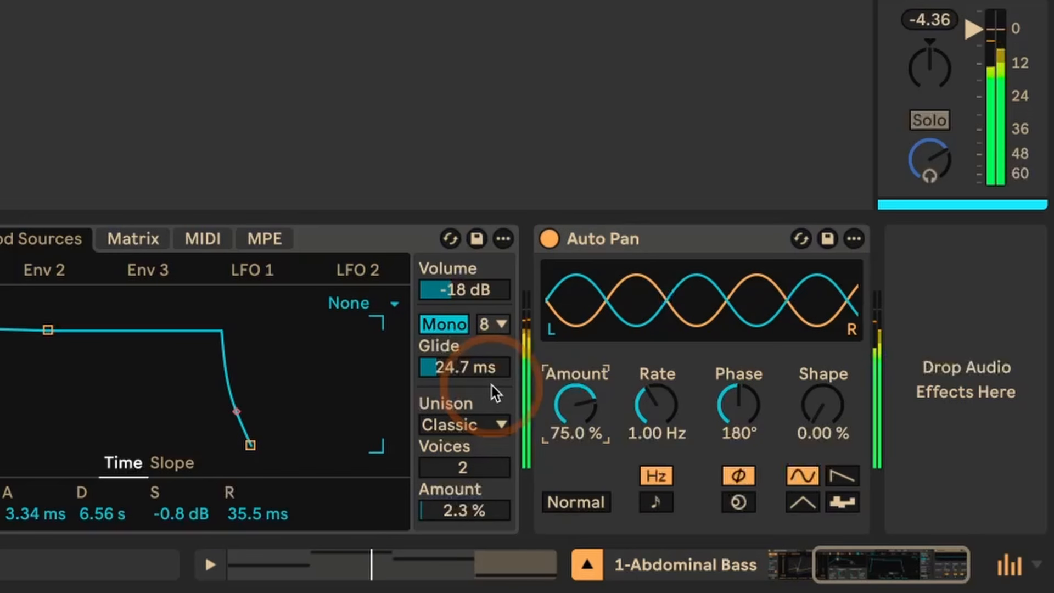
# Sync the Auto Pan Rate to the tempo at 1/4, with the Phase at 0° and the Shape at 50 %
pyautogui.click(656, 502)
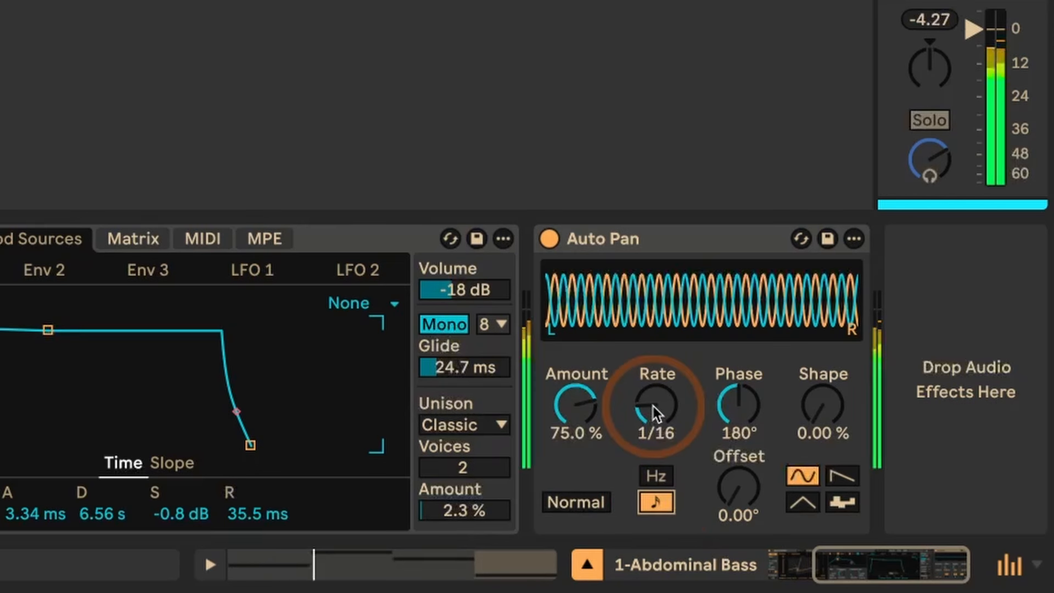
pyautogui.moveTo(653, 407); pyautogui.dragTo(654, 385)
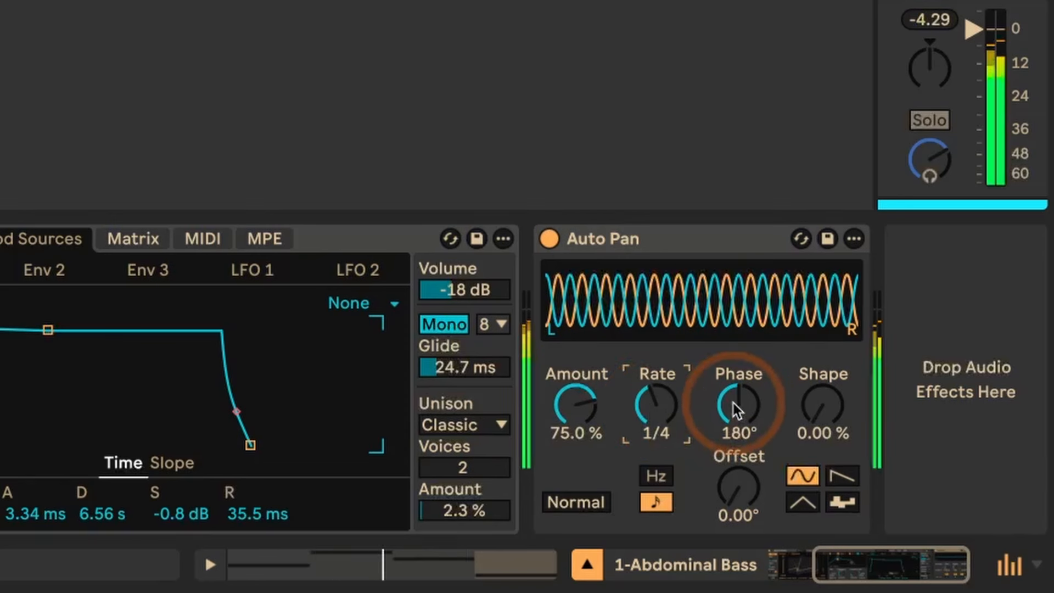
pyautogui.moveTo(734, 403); pyautogui.dragTo(733, 450)
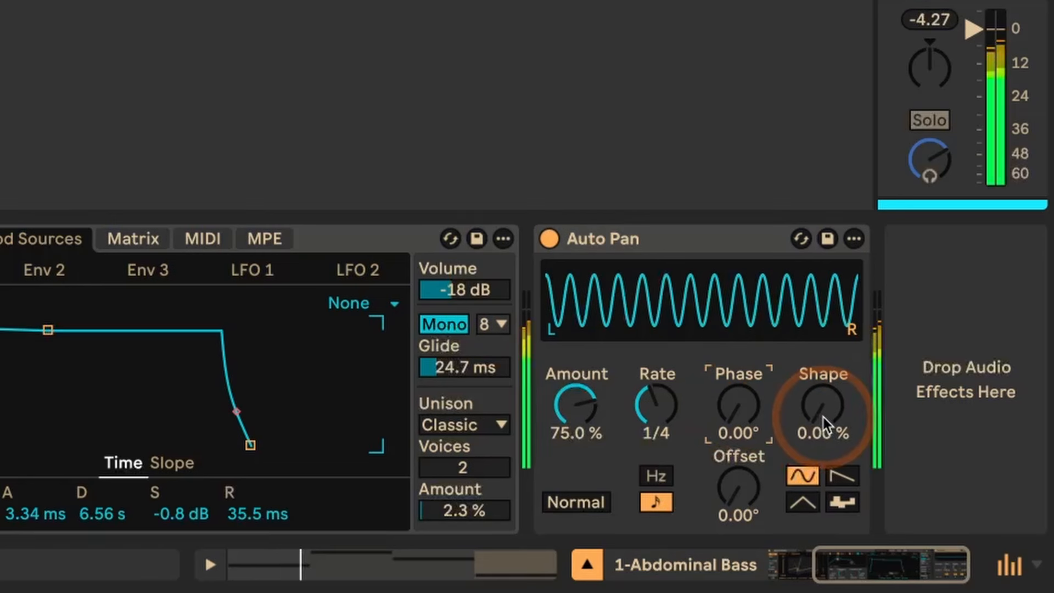
pyautogui.moveTo(824, 417); pyautogui.dragTo(824, 376)
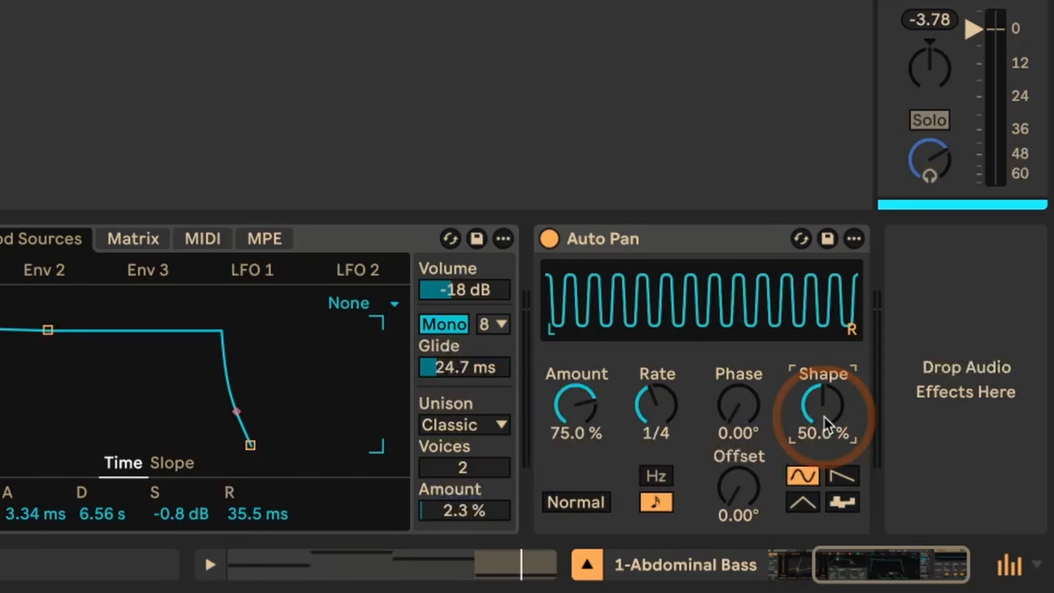
# Change the Auto Pan waveform from sine to the descending sawtooth and audition the bass clip
pyautogui.click(838, 477)
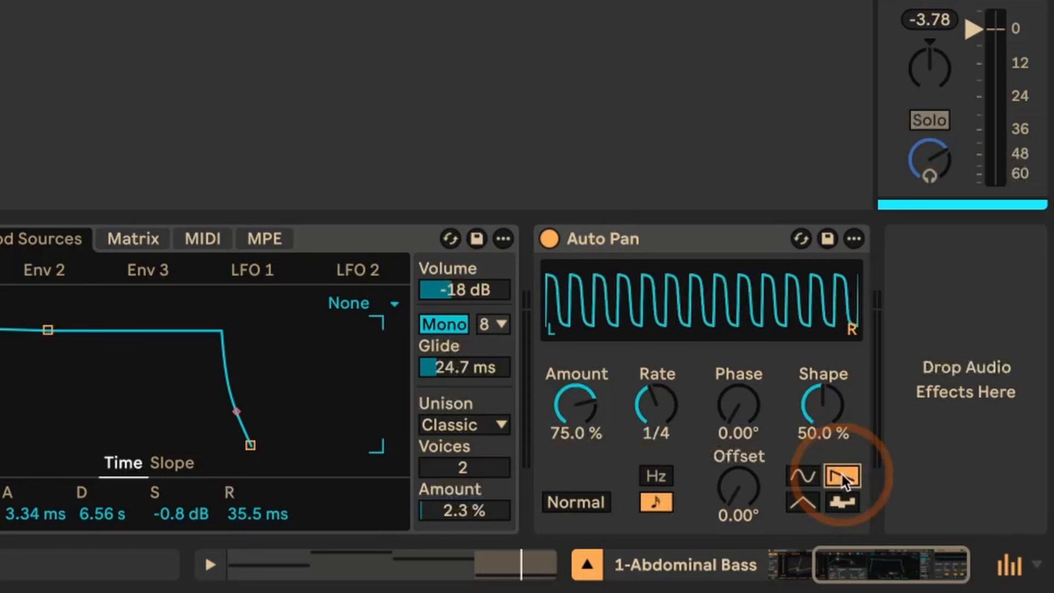
pyautogui.press('space')
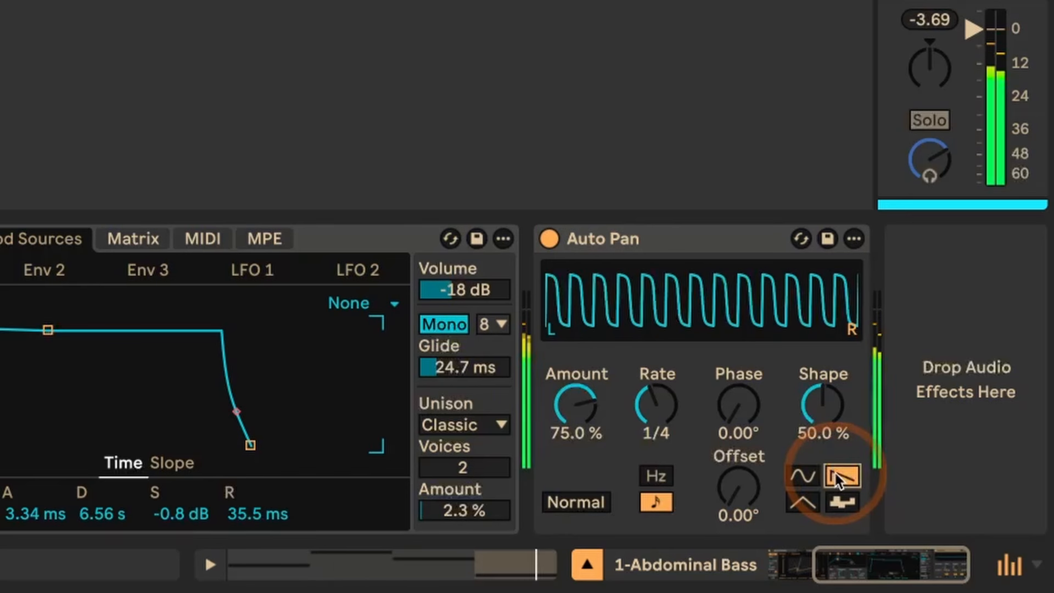
pyautogui.press('space')
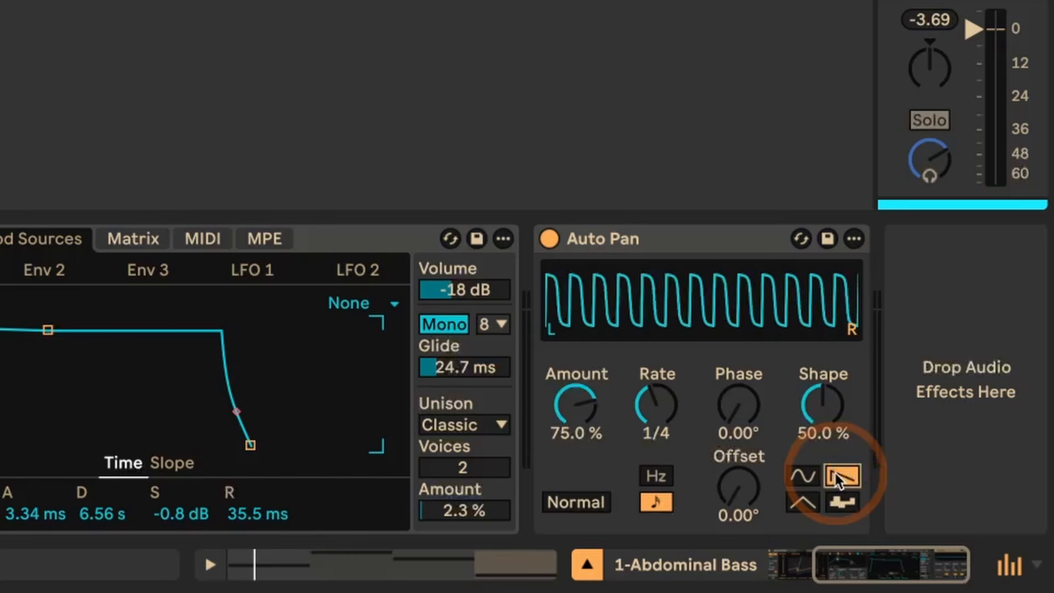
# Invert the Auto Pan waveform on Abdominal Bass and audition the clip, comparing Invert with Normal
pyautogui.click(577, 503)
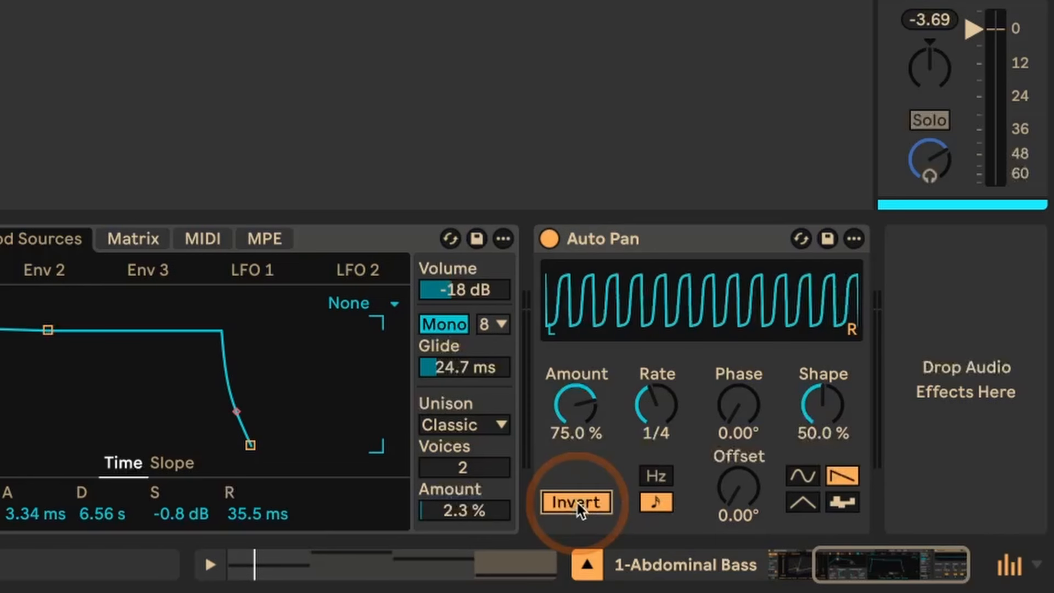
pyautogui.press('space')
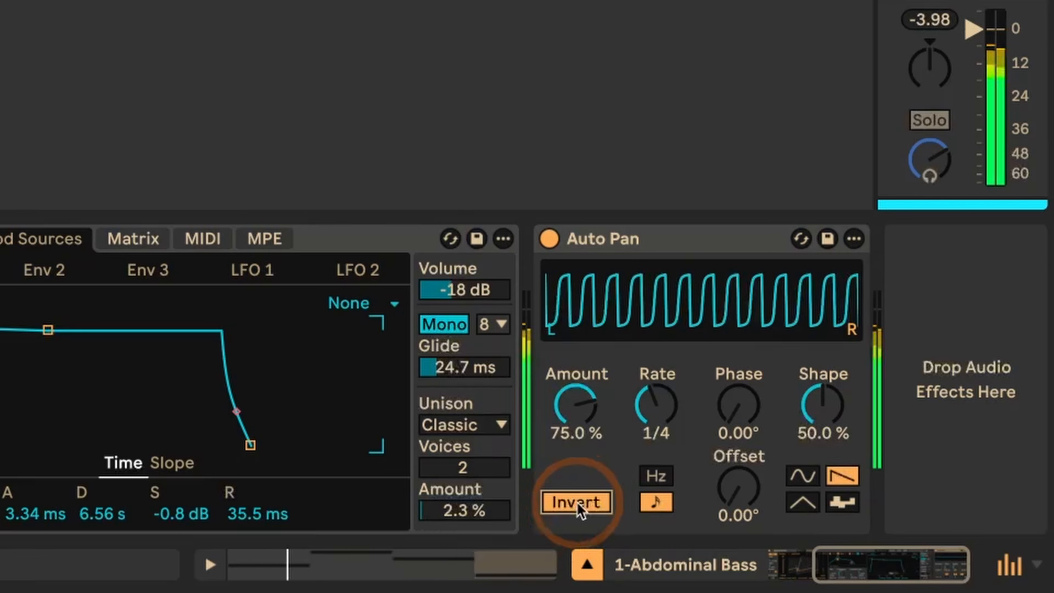
pyautogui.click(577, 503)
pyautogui.click(578, 503)
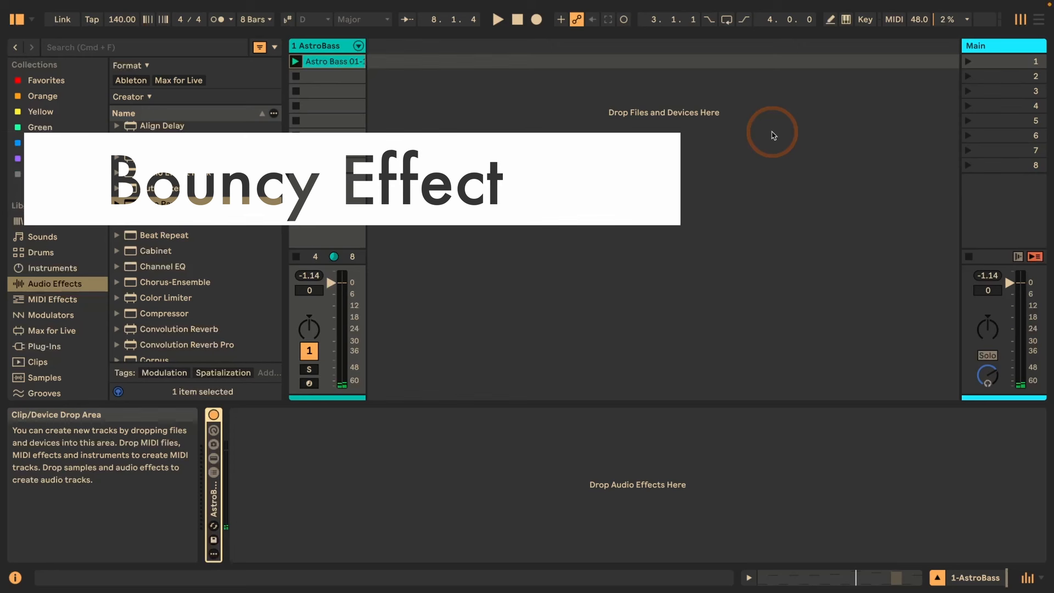
# Add Auto Pan to the AstroBass track with the Amount at 100 %, auditioning the clip without and with the effect
pyautogui.press('space')
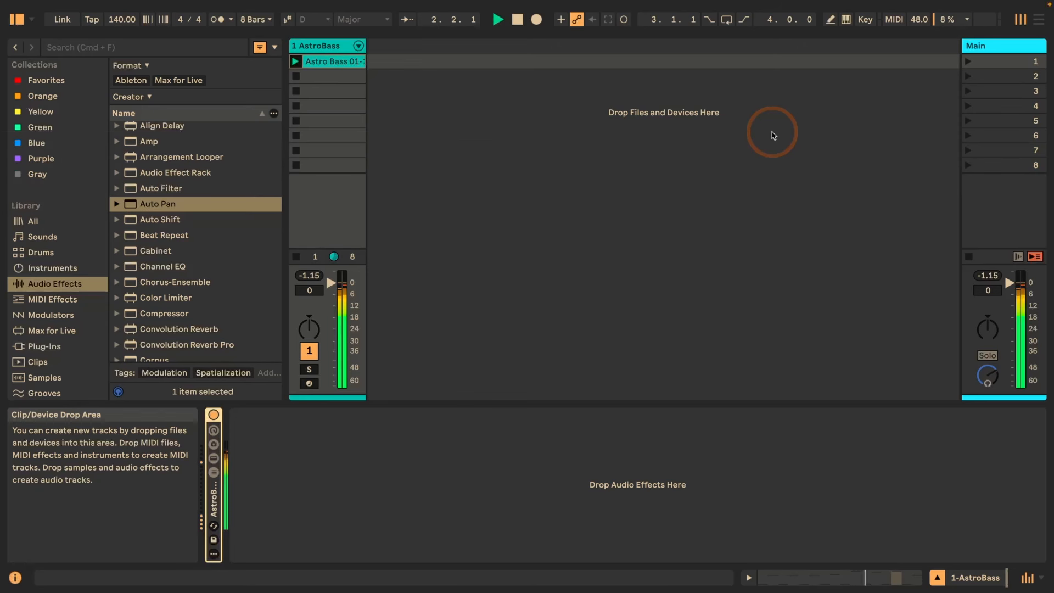
pyautogui.press('space')
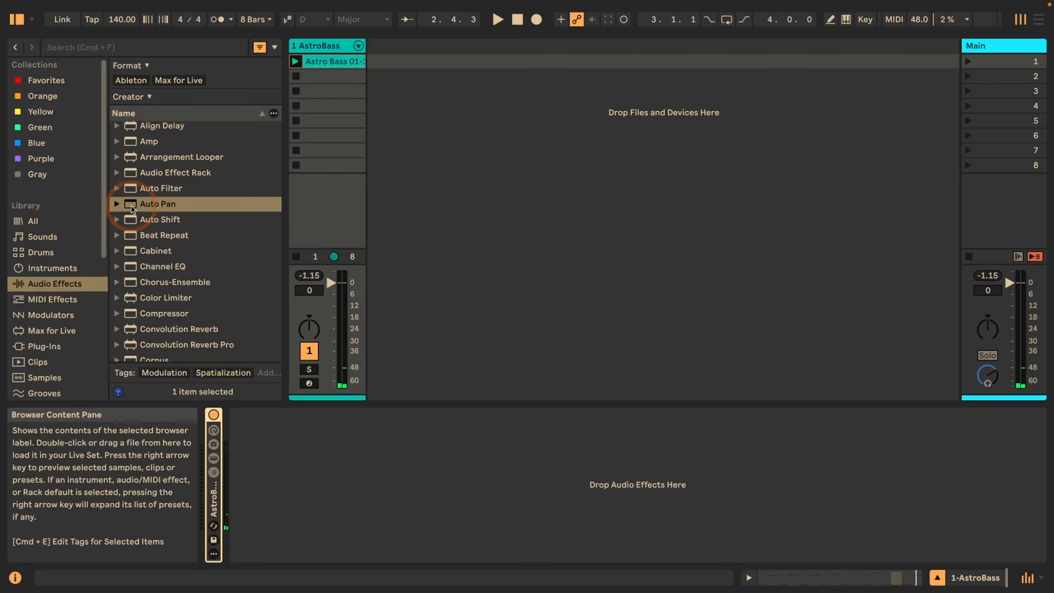
pyautogui.doubleClick(132, 209)
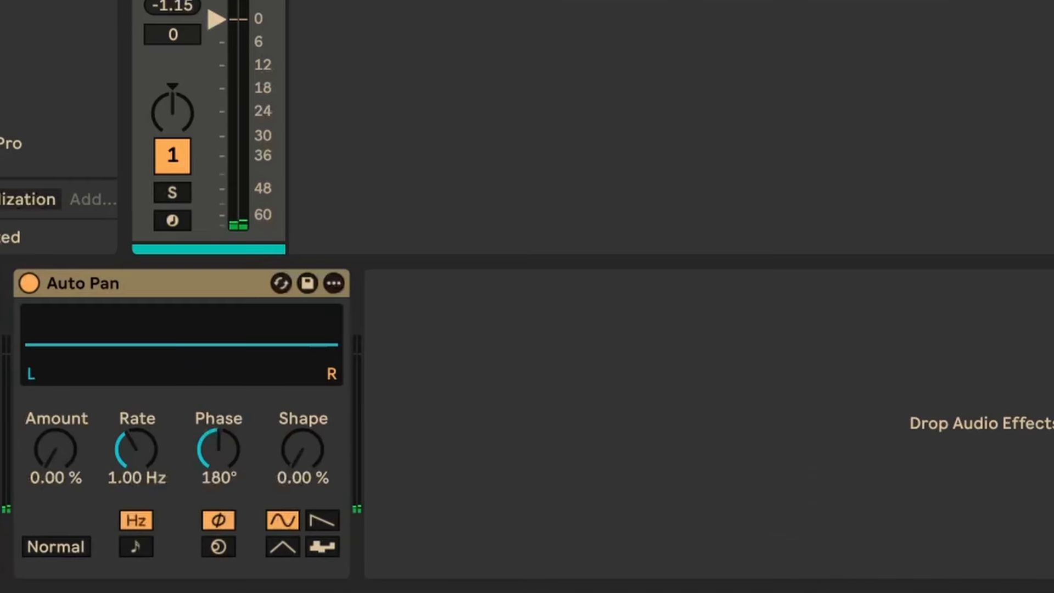
pyautogui.click(56, 461)
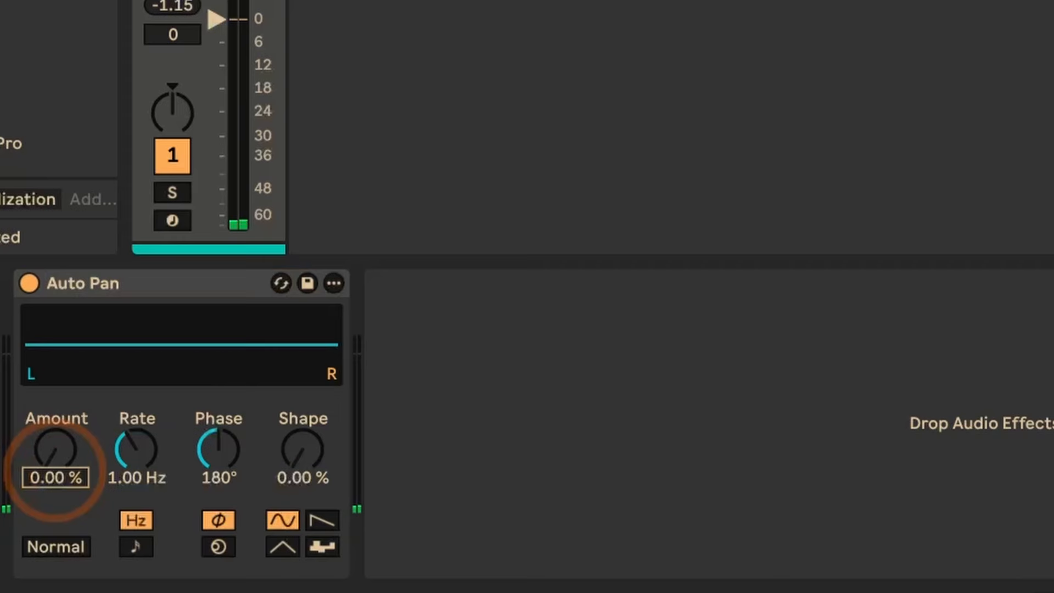
pyautogui.moveTo(57, 462); pyautogui.dragTo(59, 471)
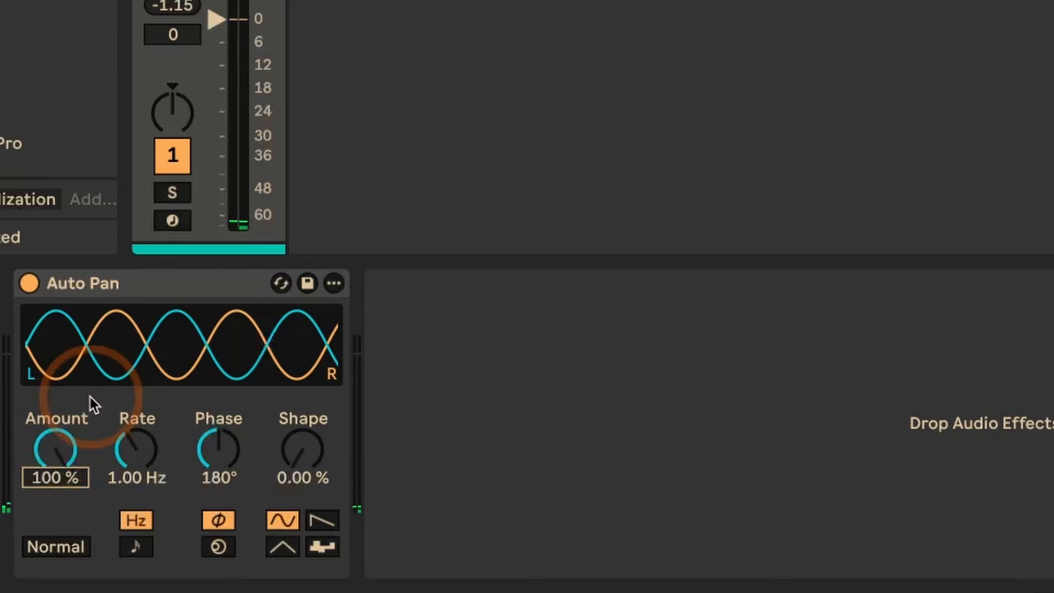
pyautogui.press('space')
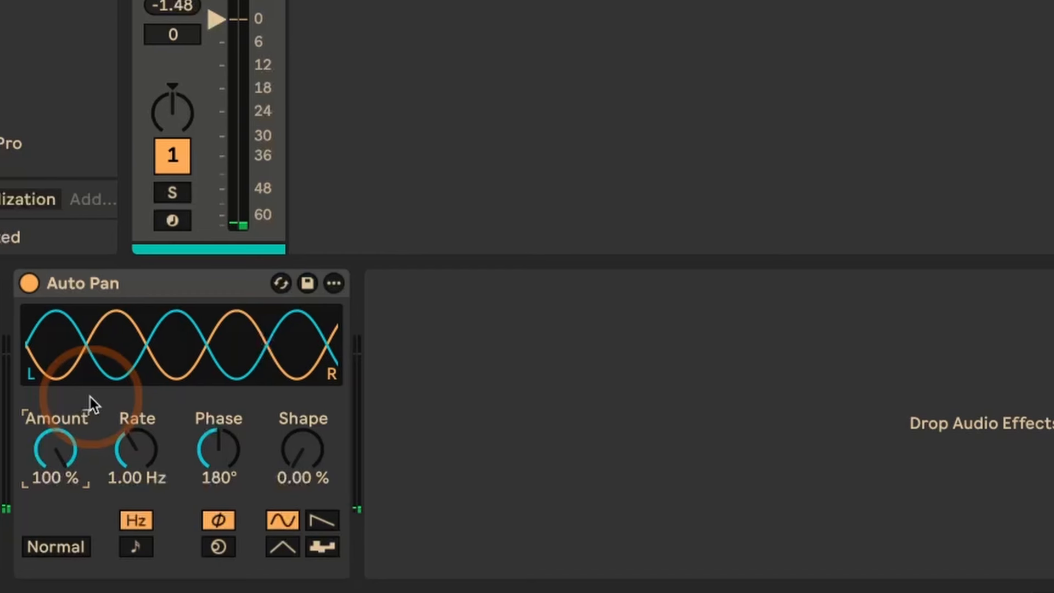
# Set the AstroBass Auto Pan to the descending sawtooth waveform, invert it, and audition the clip
pyautogui.click(323, 522)
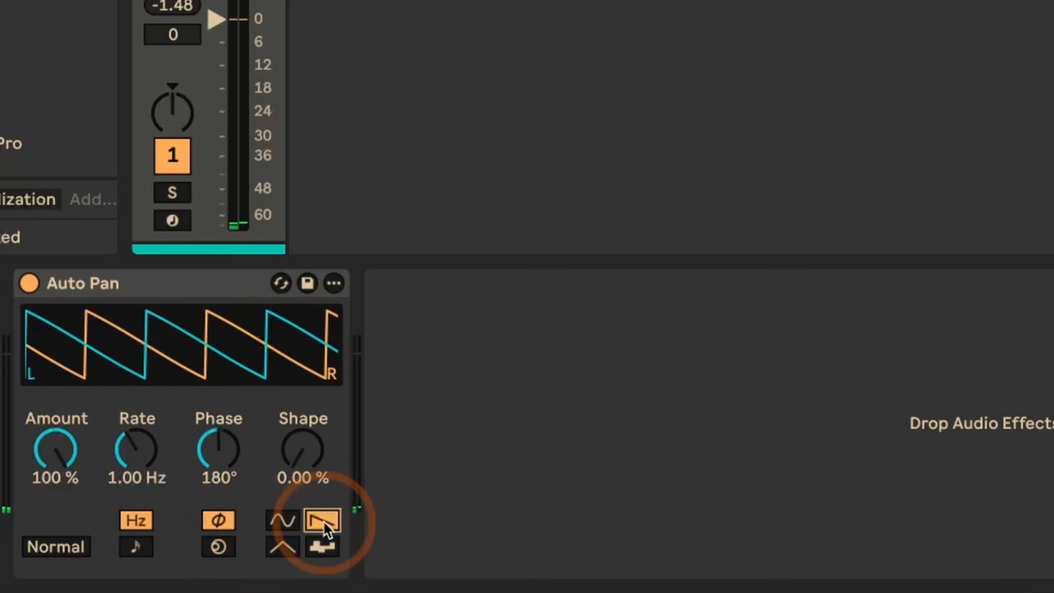
pyautogui.click(58, 548)
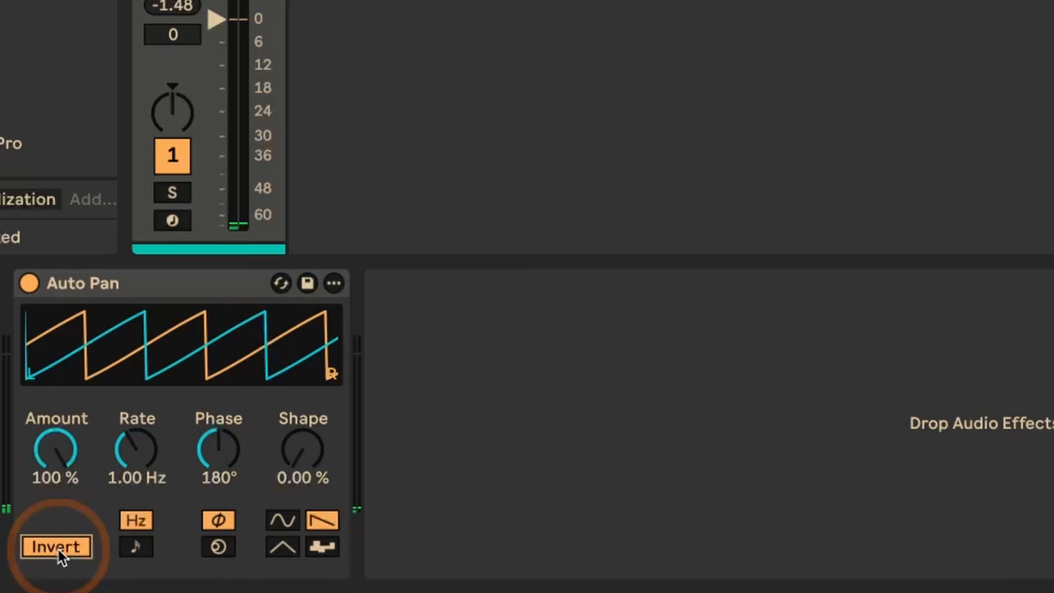
pyautogui.press('space')
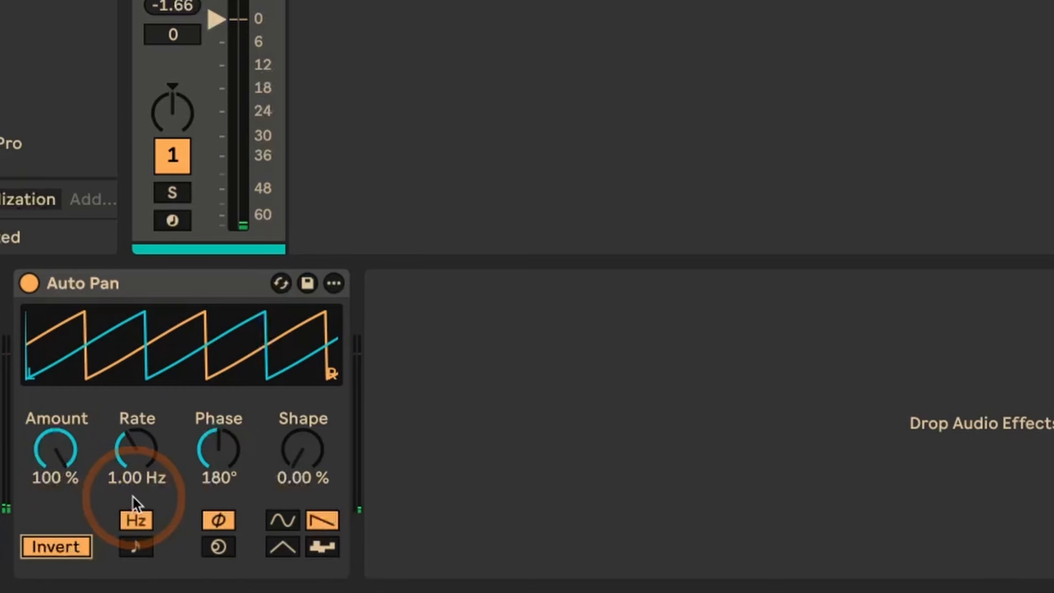
# Sync the AstroBass Auto Pan Rate to 1/16 and set its Phase to 0°, comparing the sound with a wider Phase
pyautogui.click(137, 546)
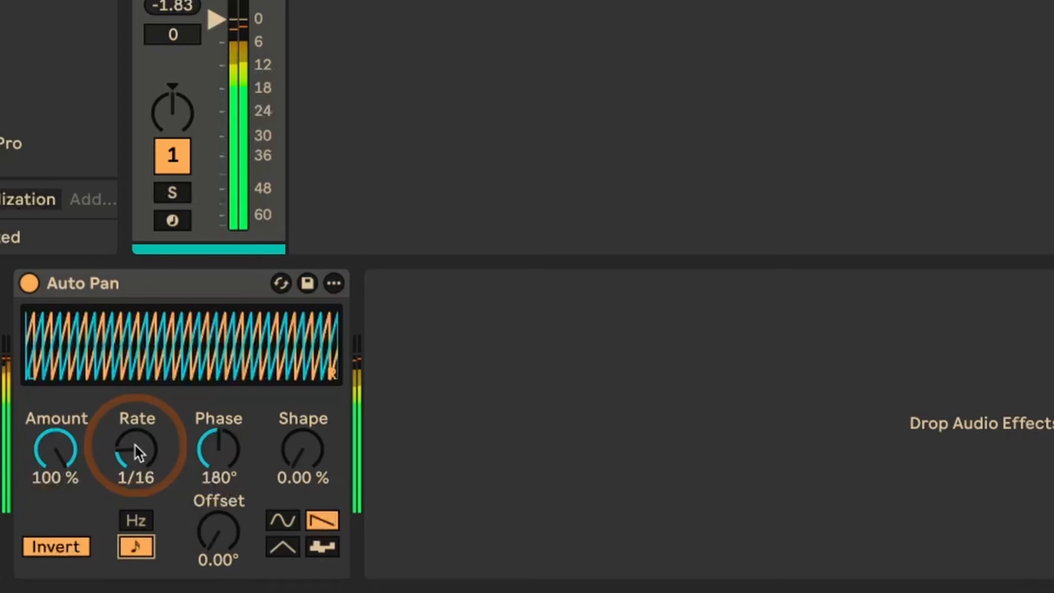
pyautogui.moveTo(215, 443); pyautogui.dragTo(215, 446)
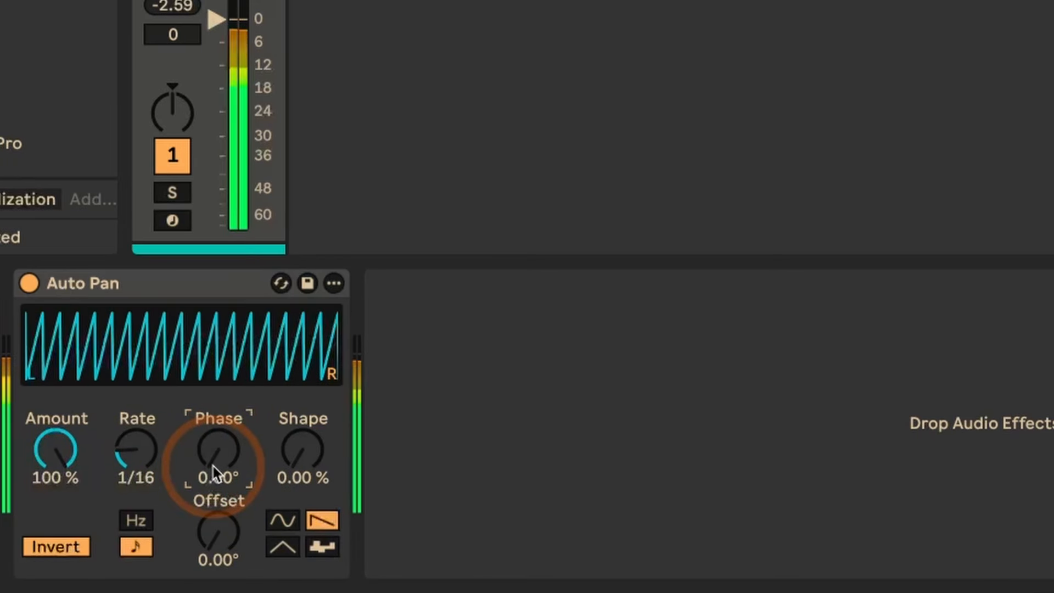
pyautogui.moveTo(213, 466); pyautogui.dragTo(213, 420)
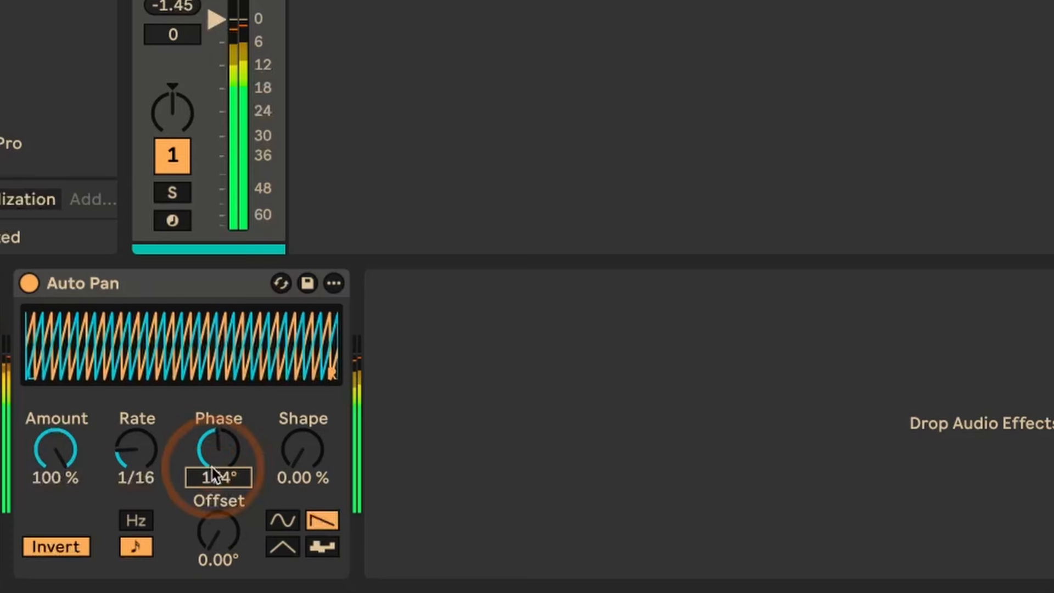
pyautogui.moveTo(213, 483); pyautogui.dragTo(219, 452)
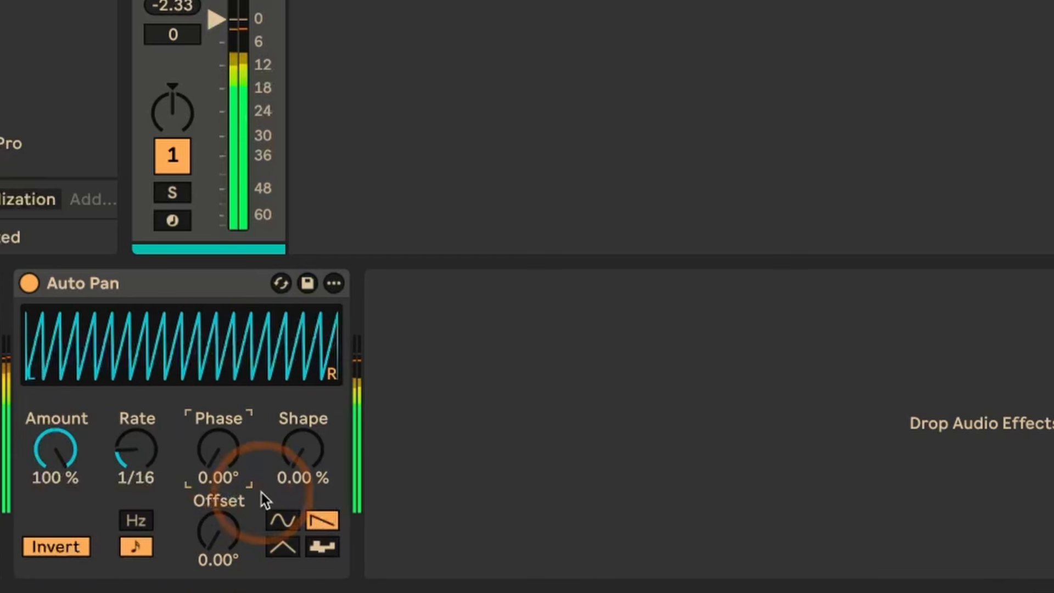
# Set the AstroBass Auto Pan Shape to 50 %, auditioning 100 % and 0 % as well, and change the synced Rate to 1/6
pyautogui.moveTo(297, 459); pyautogui.dragTo(297, 437)
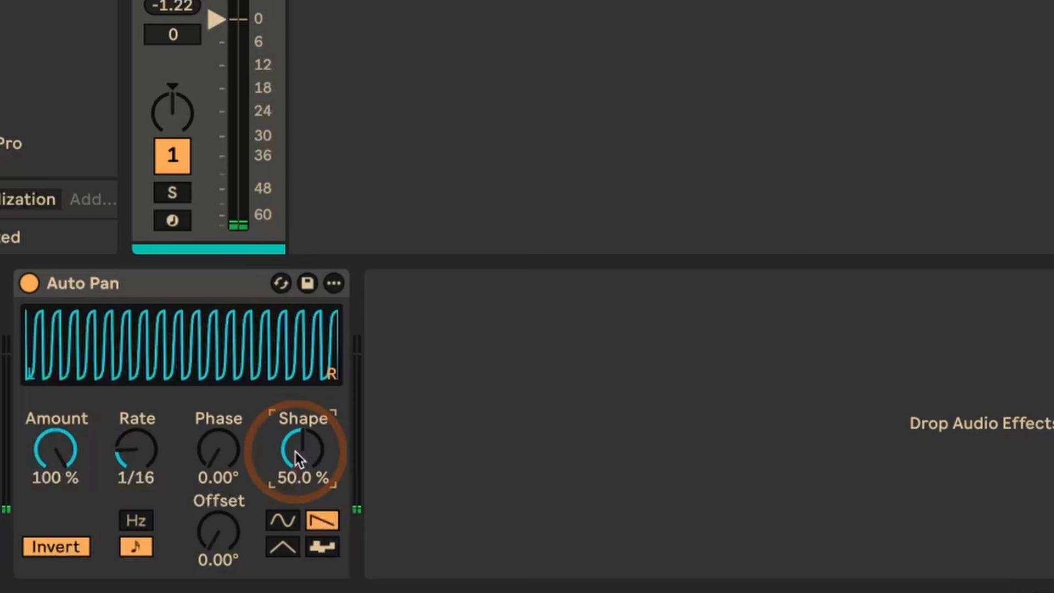
pyautogui.moveTo(295, 452); pyautogui.dragTo(295, 395)
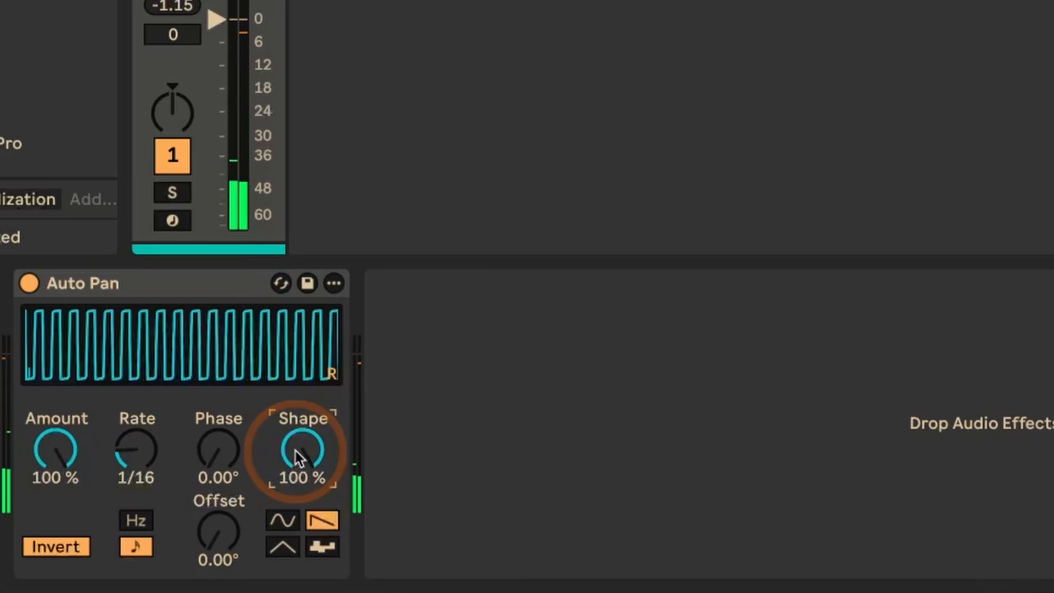
pyautogui.moveTo(295, 450); pyautogui.dragTo(295, 592)
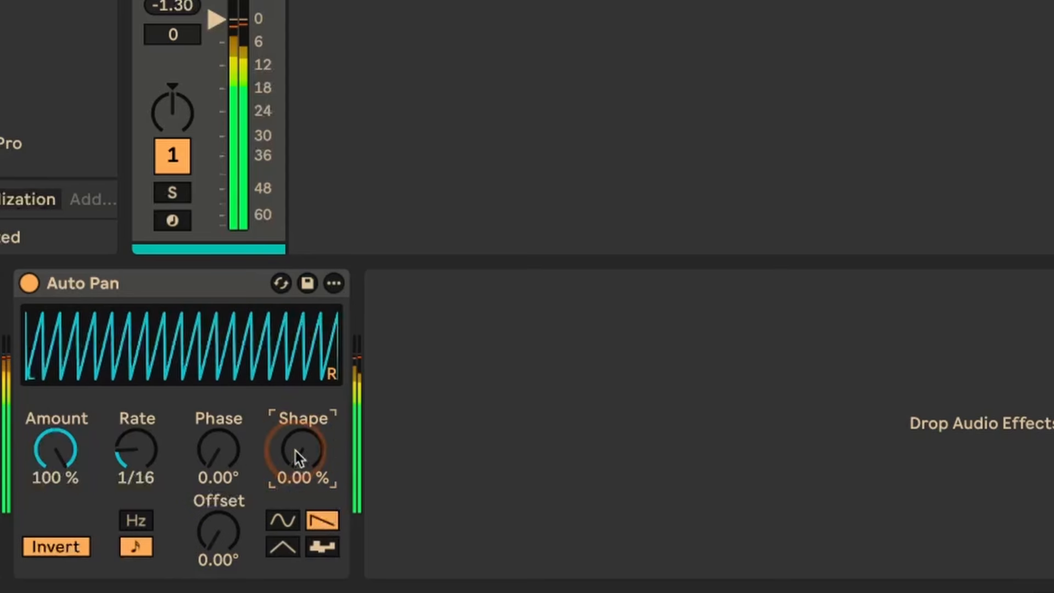
pyautogui.moveTo(302, 460); pyautogui.dragTo(302, 377)
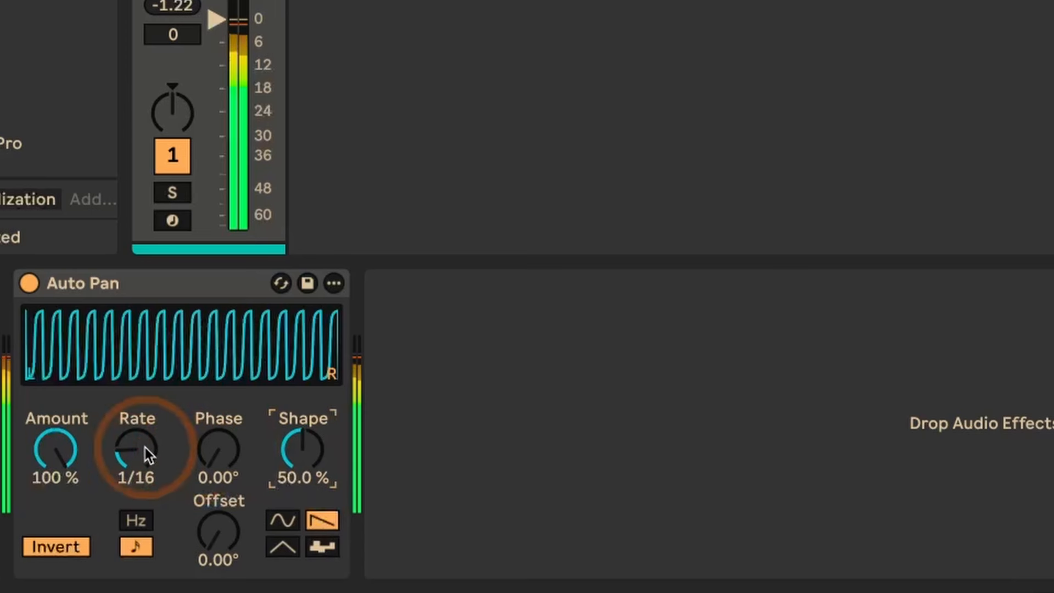
pyautogui.moveTo(145, 447)
pyautogui.mouseDown()
pyautogui.moveTo(146, 427)
pyautogui.moveTo(137, 463)
pyautogui.mouseUp()
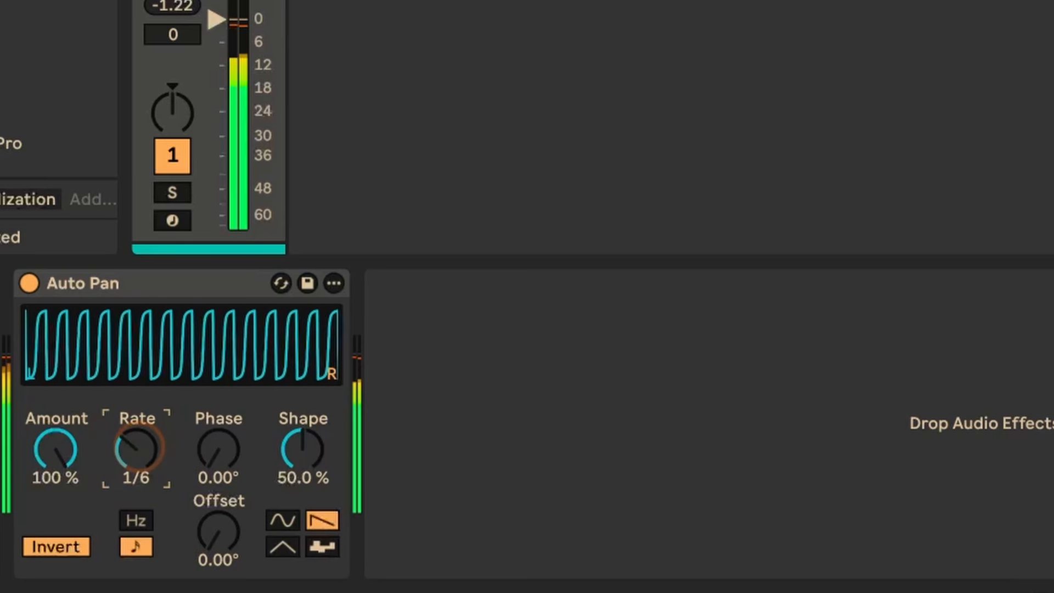
pyautogui.moveTo(137, 463)
pyautogui.mouseDown()
pyautogui.moveTo(140, 447)
pyautogui.moveTo(139, 458)
pyautogui.mouseUp()
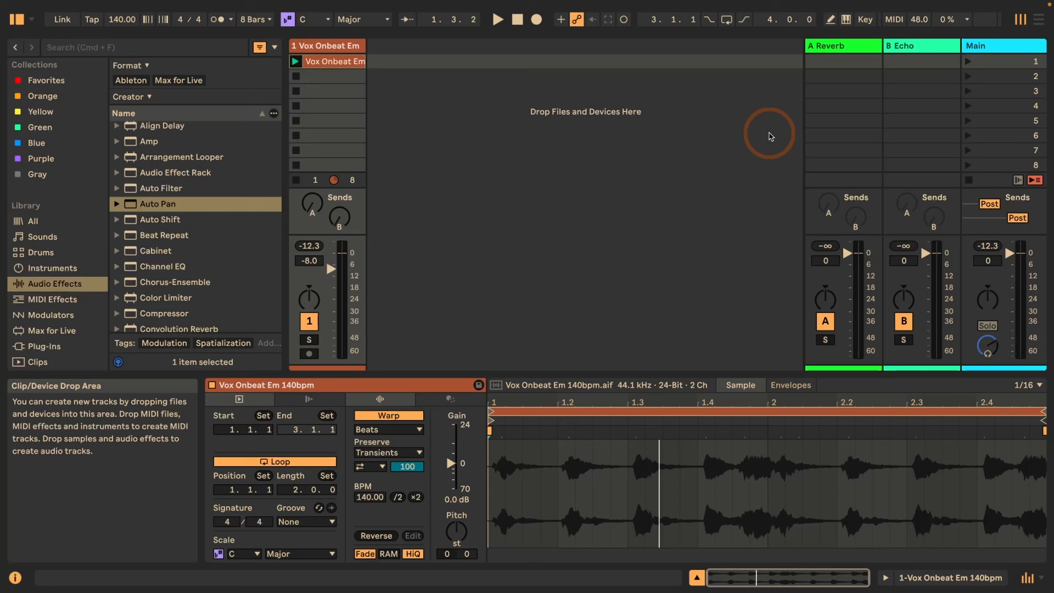
# Audition the Vox Onbeat clip dry, raise its send to the Echo return to 0.0 dB, and audition it with the echo
pyautogui.press('space')
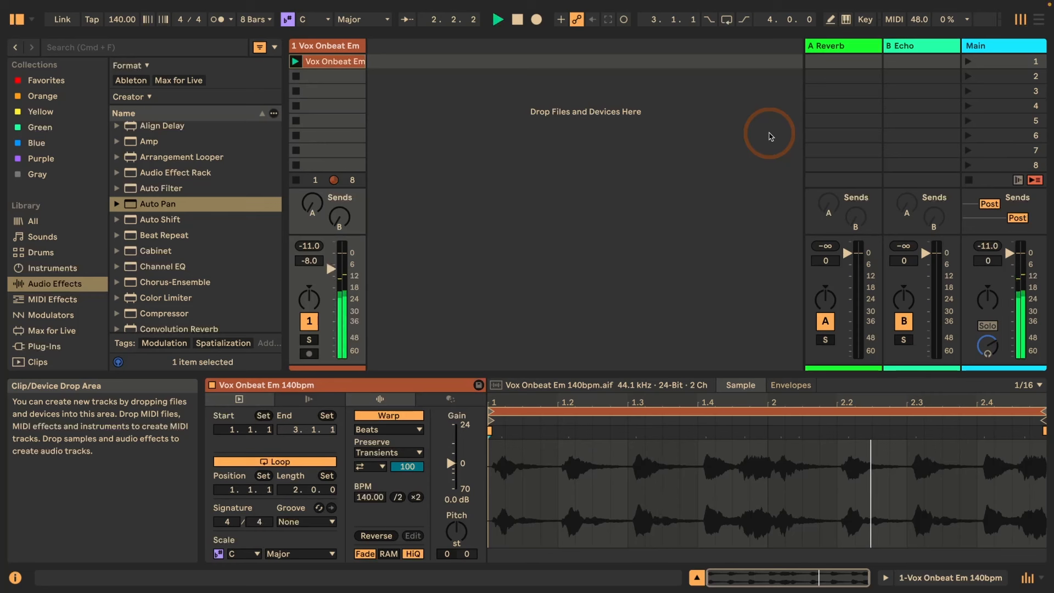
pyautogui.press('space')
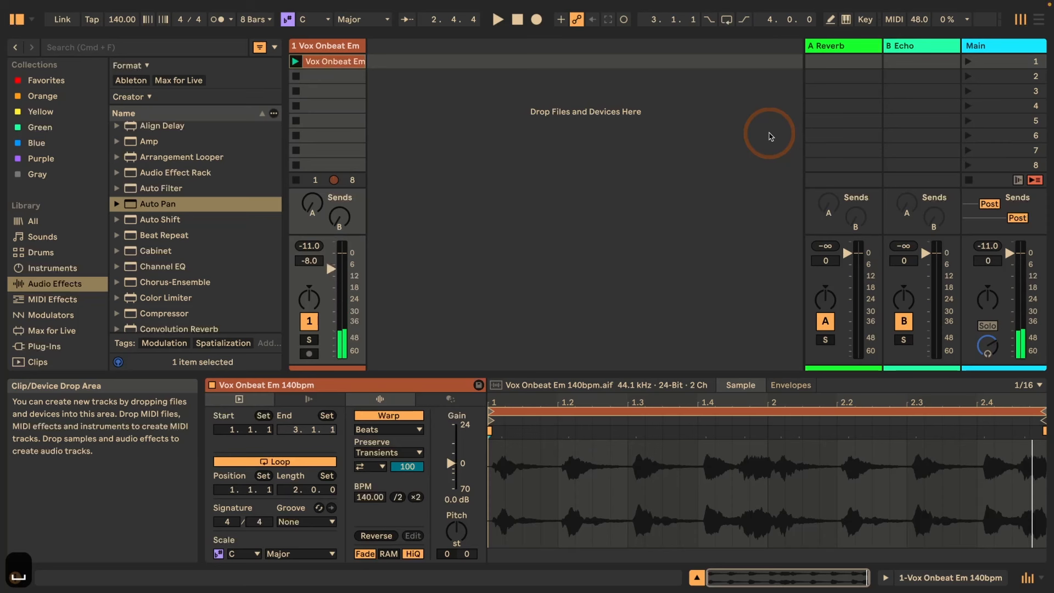
pyautogui.click(905, 47)
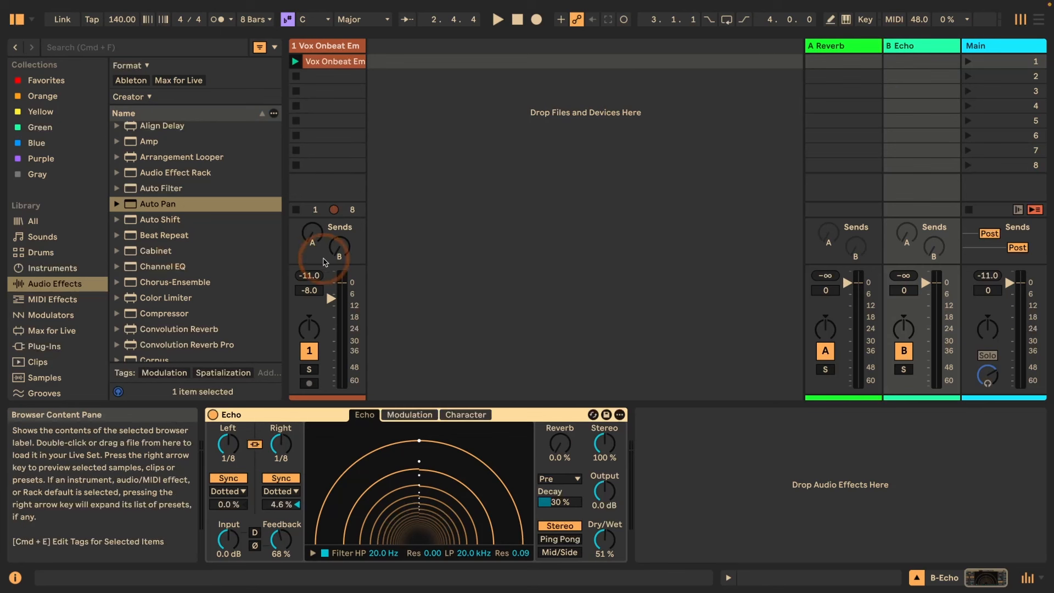
pyautogui.click(341, 244)
pyautogui.moveTo(346, 250); pyautogui.dragTo(347, 251)
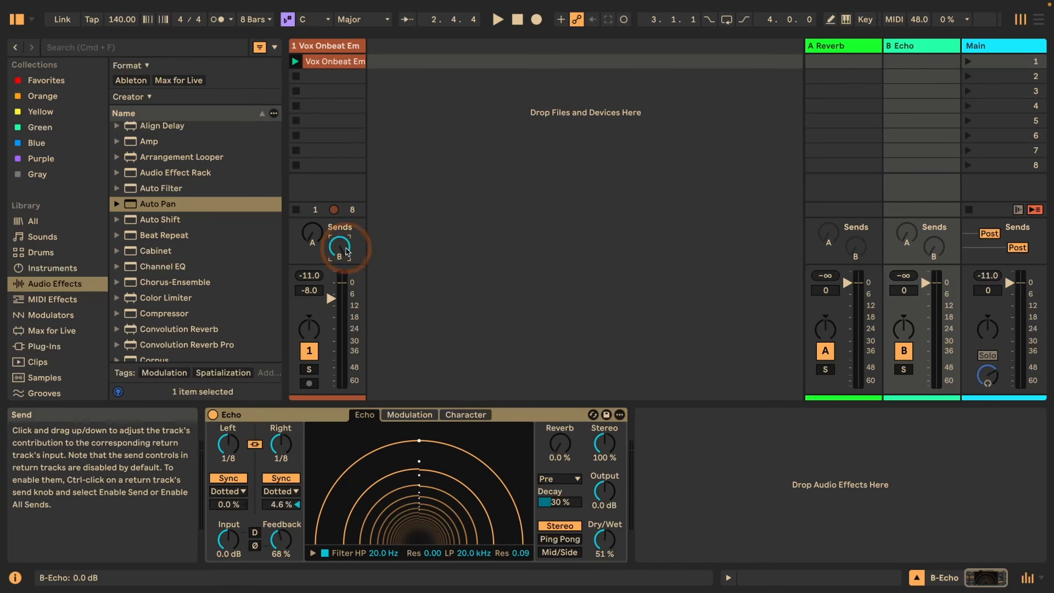
pyautogui.press('space')
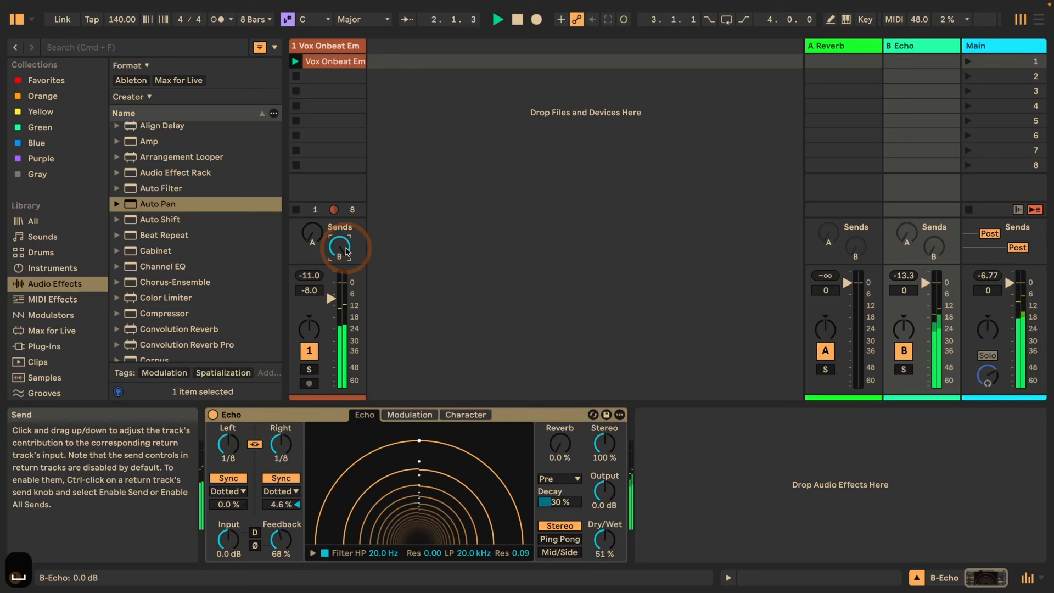
pyautogui.press('space')
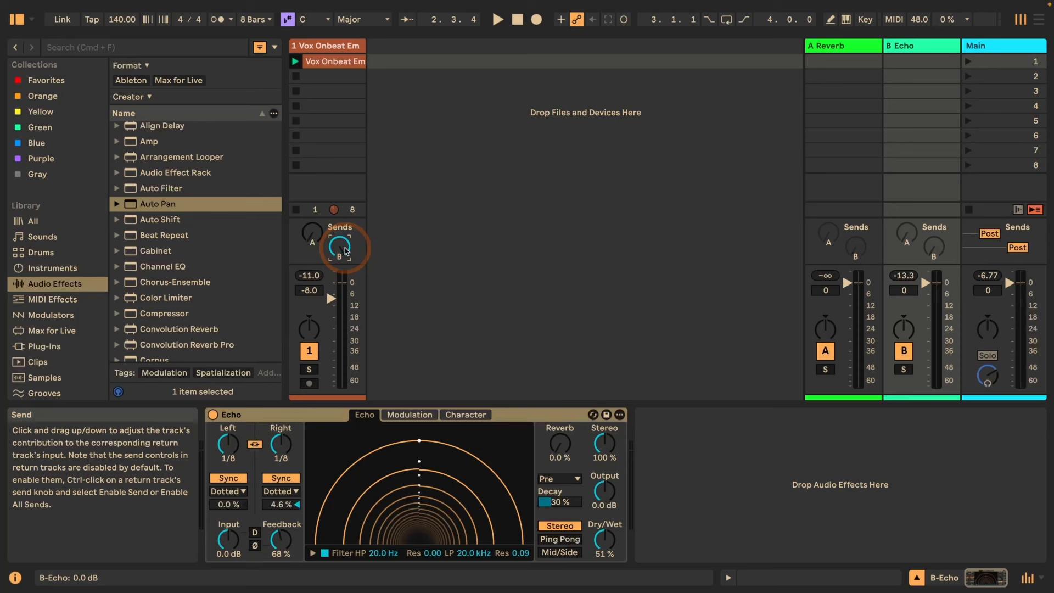
# Add Auto Pan before Echo on the return track, with Amount at 100 %, the triangle waveform and a tempo-synced Rate
pyautogui.moveTo(134, 203); pyautogui.dragTo(209, 473)
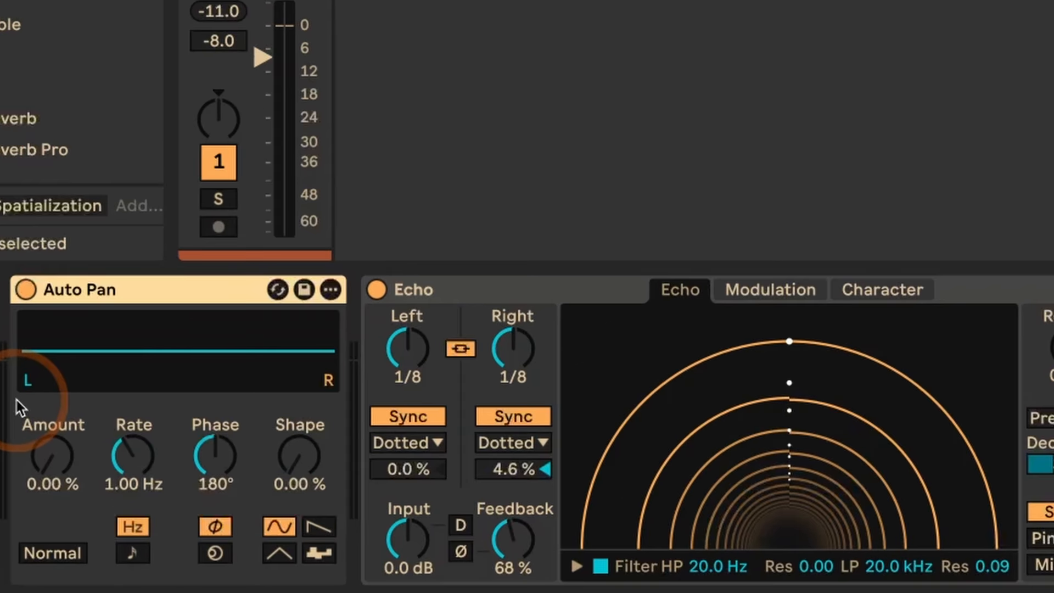
pyautogui.moveTo(47, 483)
pyautogui.mouseDown()
pyautogui.moveTo(42, 436)
pyautogui.moveTo(38, 478)
pyautogui.mouseUp()
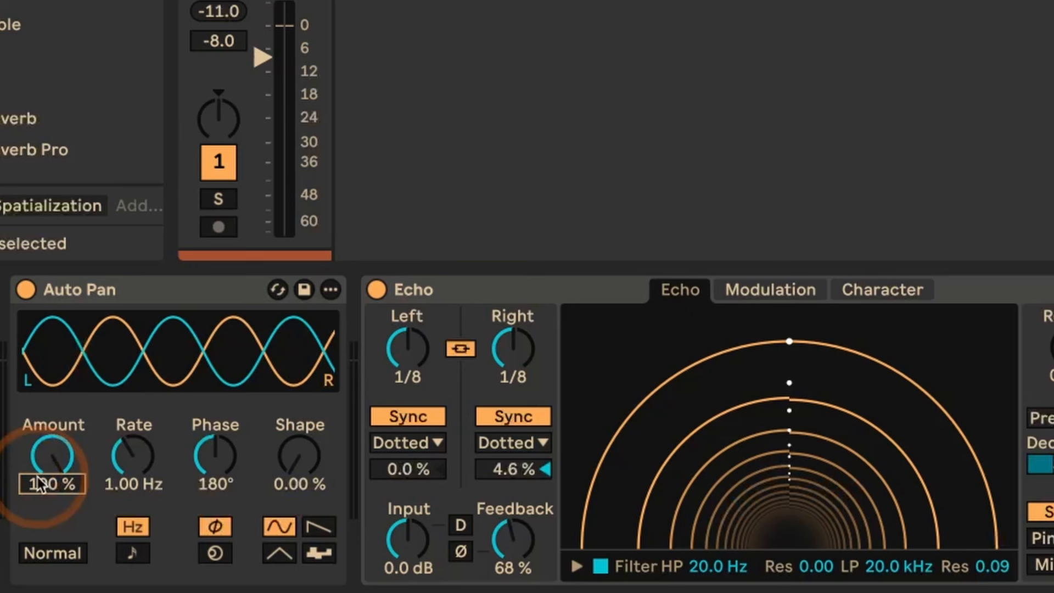
pyautogui.click(279, 554)
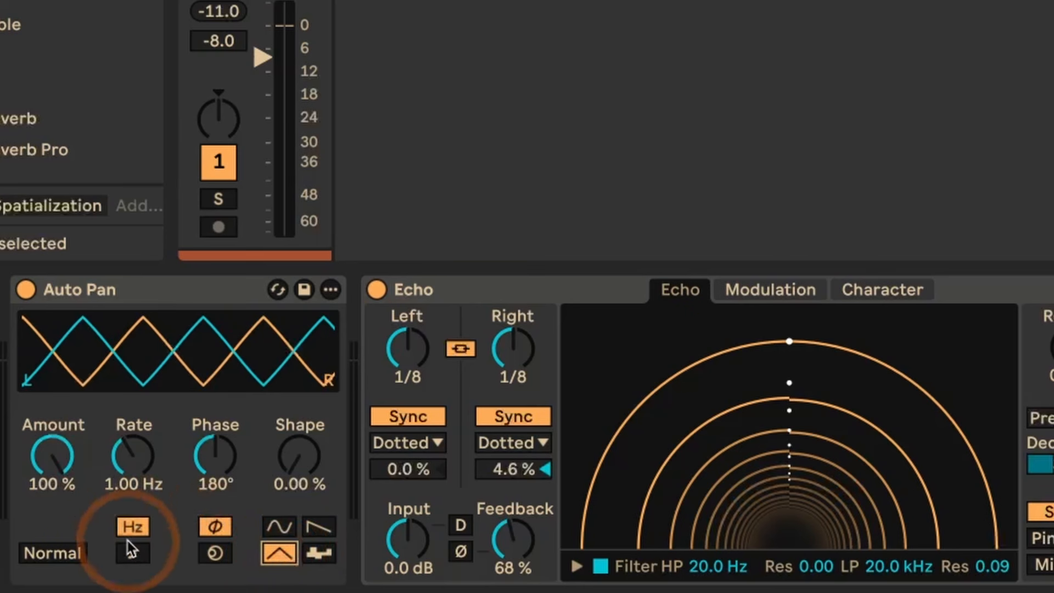
pyautogui.click(133, 554)
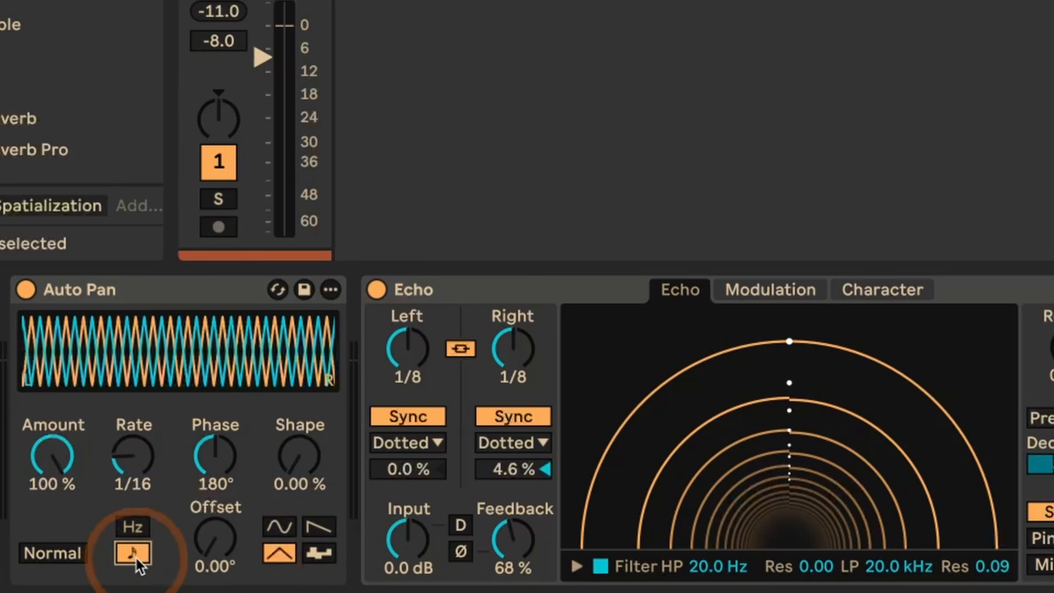
# Set the return track's Auto Pan to Rate 1, Phase 0°, Shape 100 % and Offset 180°
pyautogui.moveTo(130, 456); pyautogui.dragTo(130, 426)
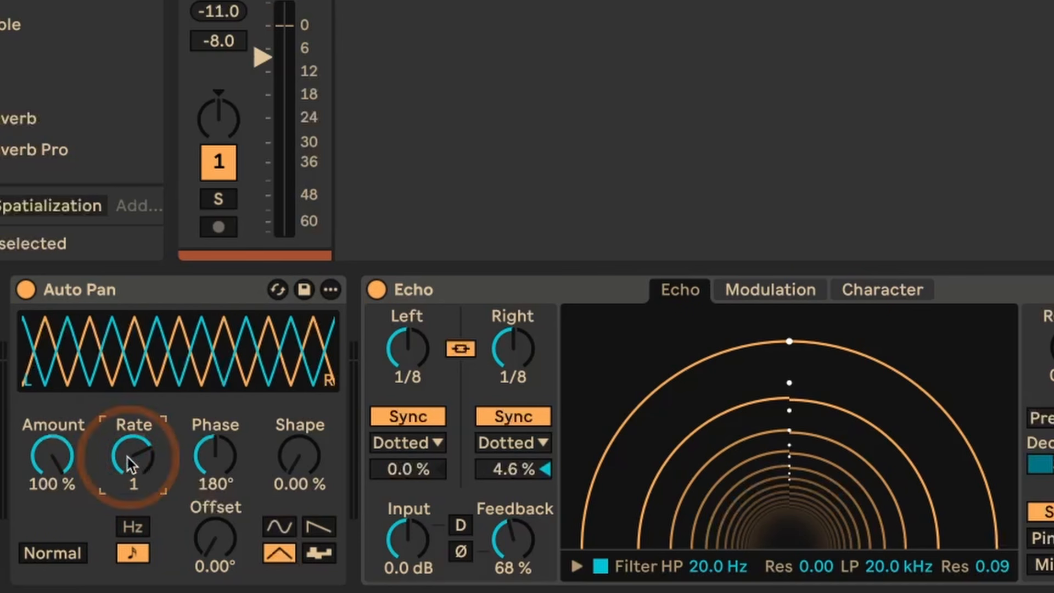
pyautogui.moveTo(218, 449); pyautogui.dragTo(218, 484)
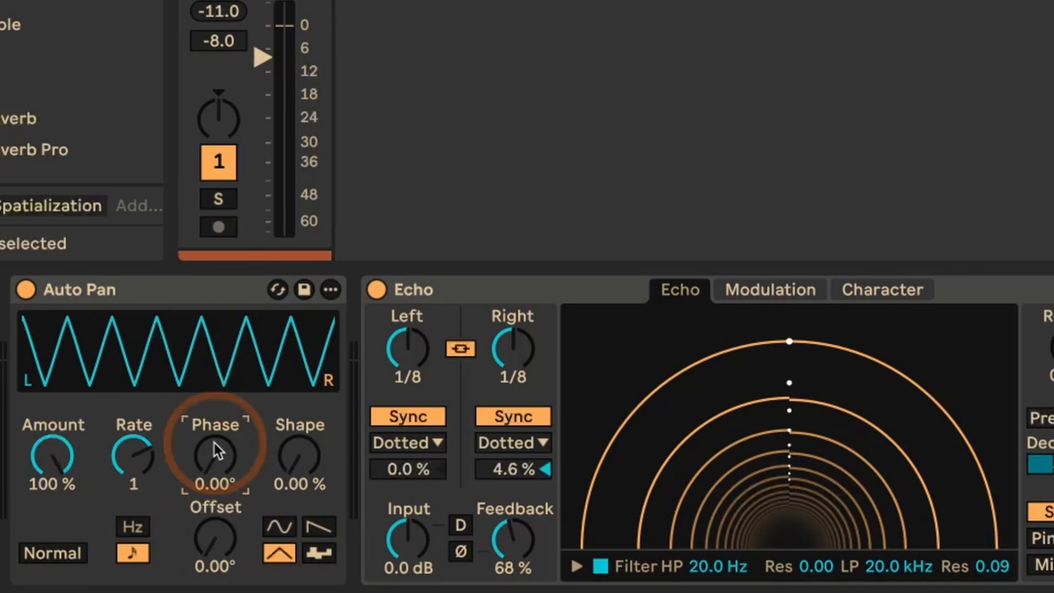
pyautogui.moveTo(300, 459); pyautogui.dragTo(299, 426)
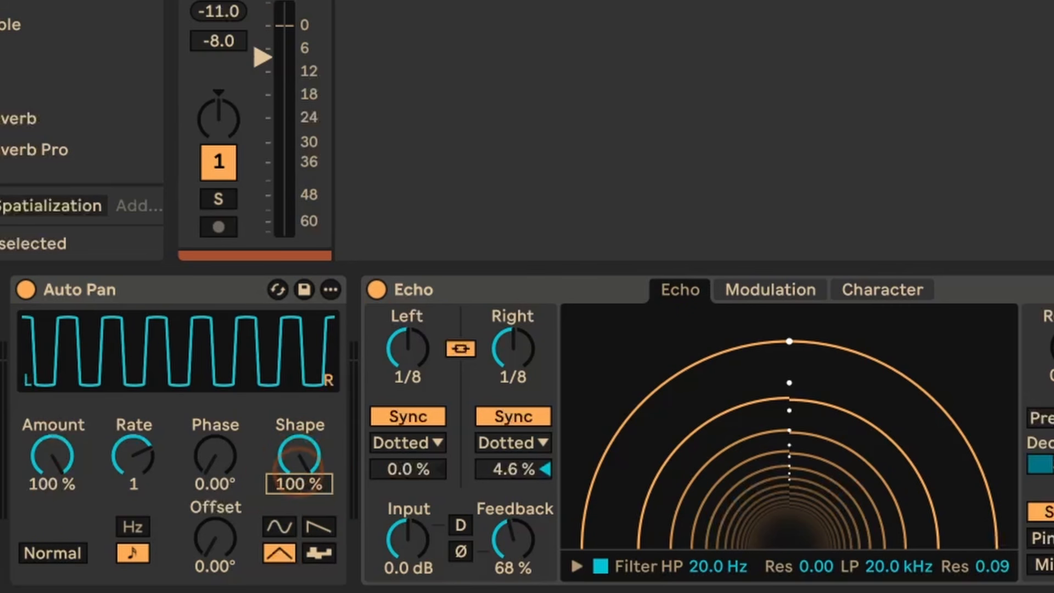
pyautogui.click(213, 571)
pyautogui.write('180')
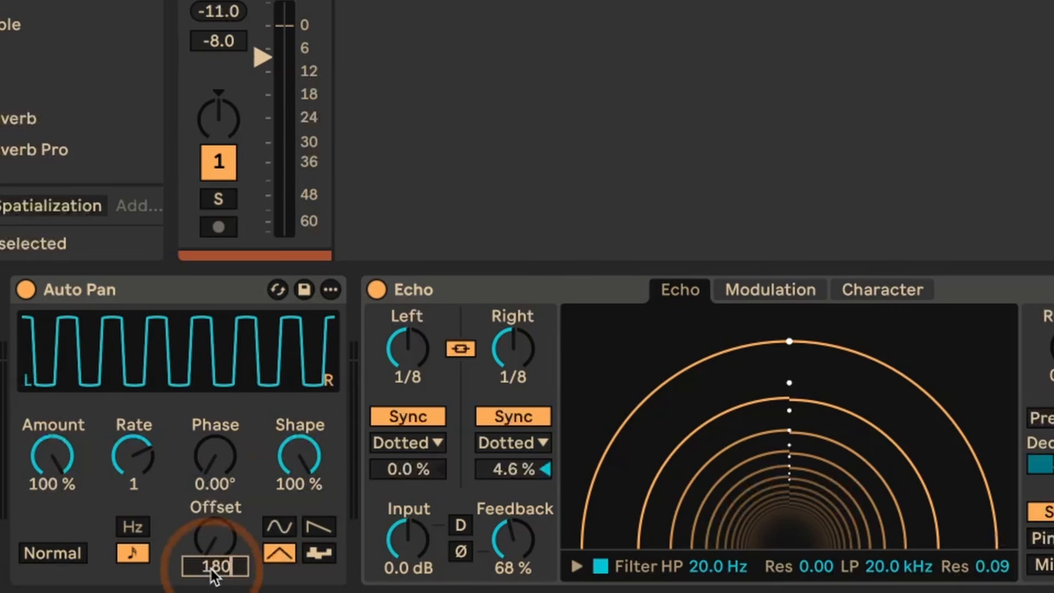
pyautogui.press('Return')
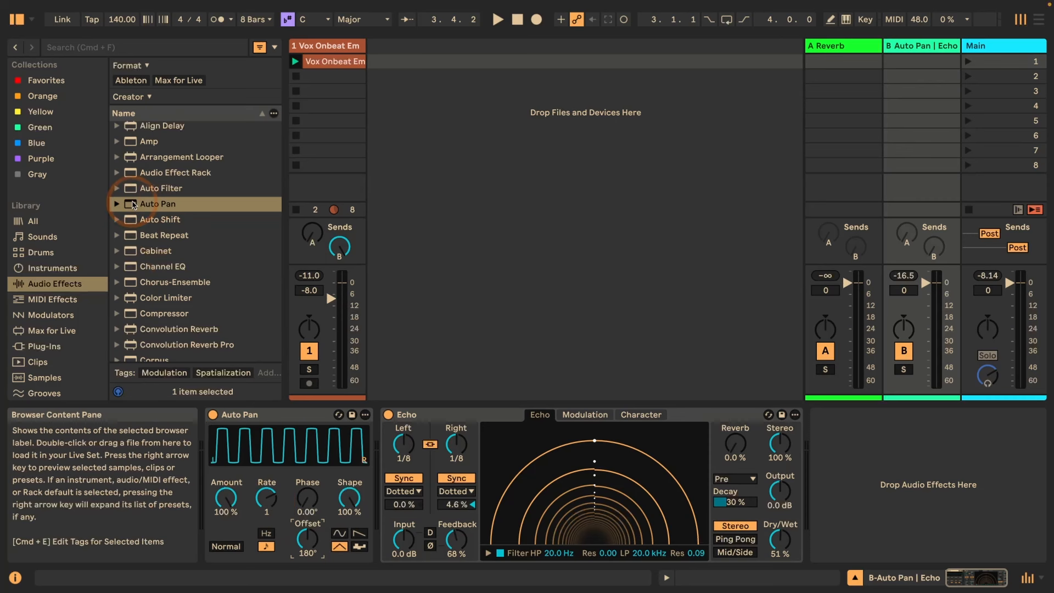
pyautogui.moveTo(134, 204); pyautogui.dragTo(207, 463)
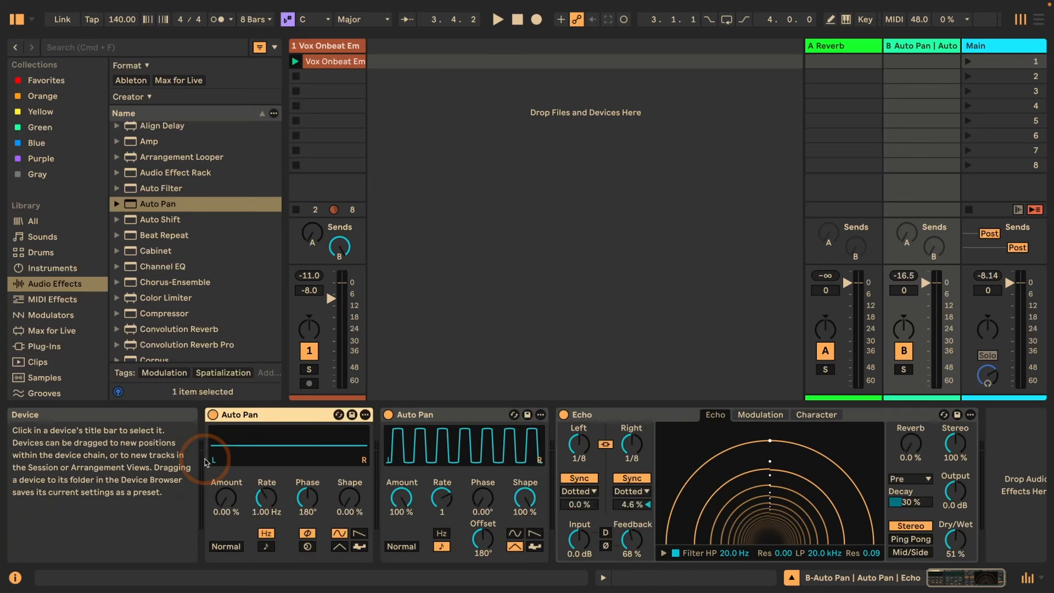
pyautogui.click(250, 416)
pyautogui.press('BackSpace')
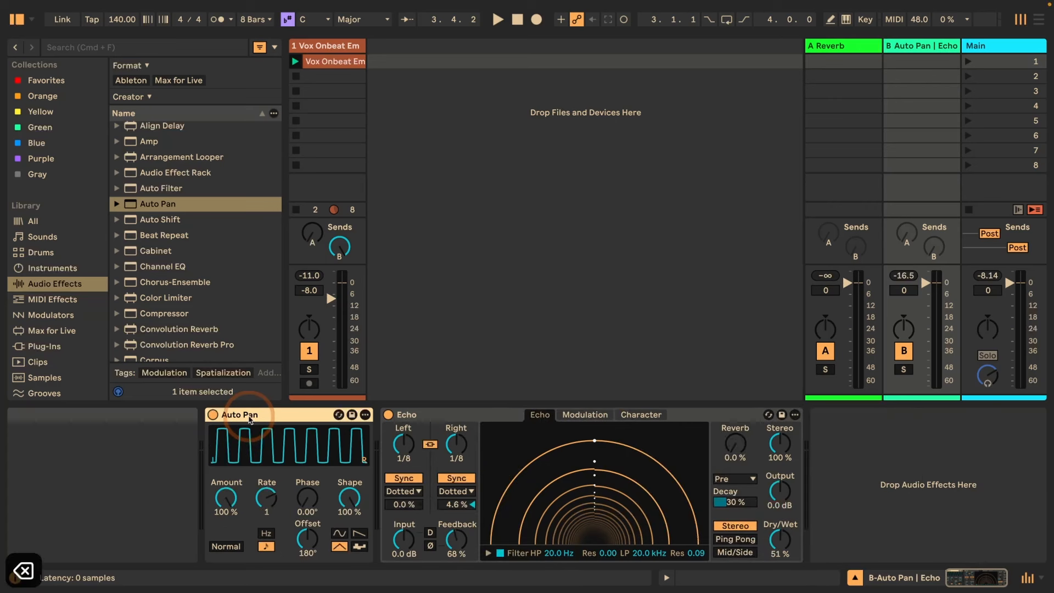
# Duplicate the Auto Pan before Echo, and set the first one to Rate 2 with the descending sawtooth waveform
pyautogui.click(250, 419)
pyautogui.press('super+d')
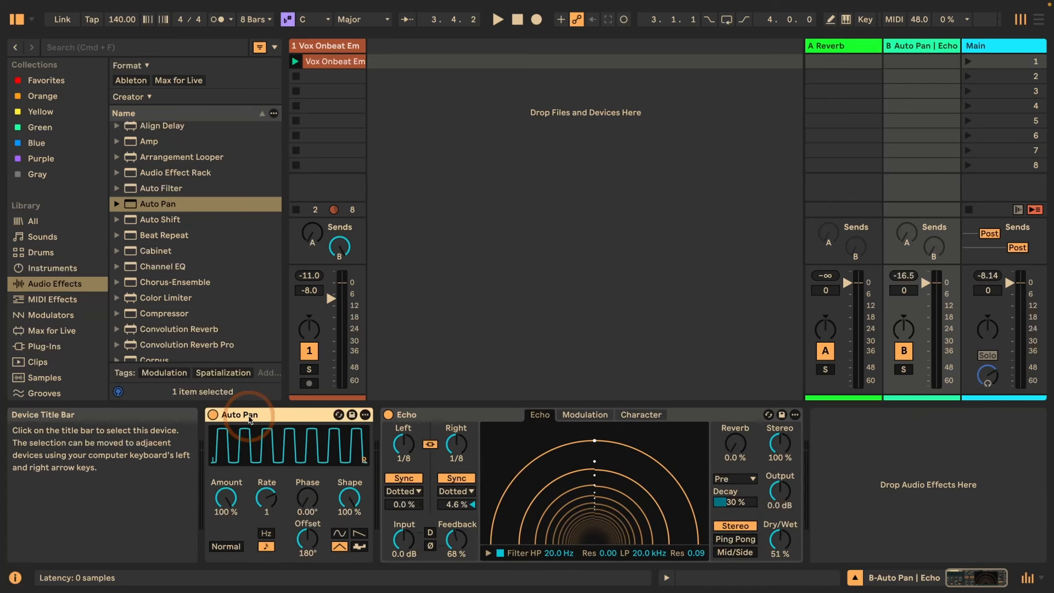
pyautogui.click(250, 419)
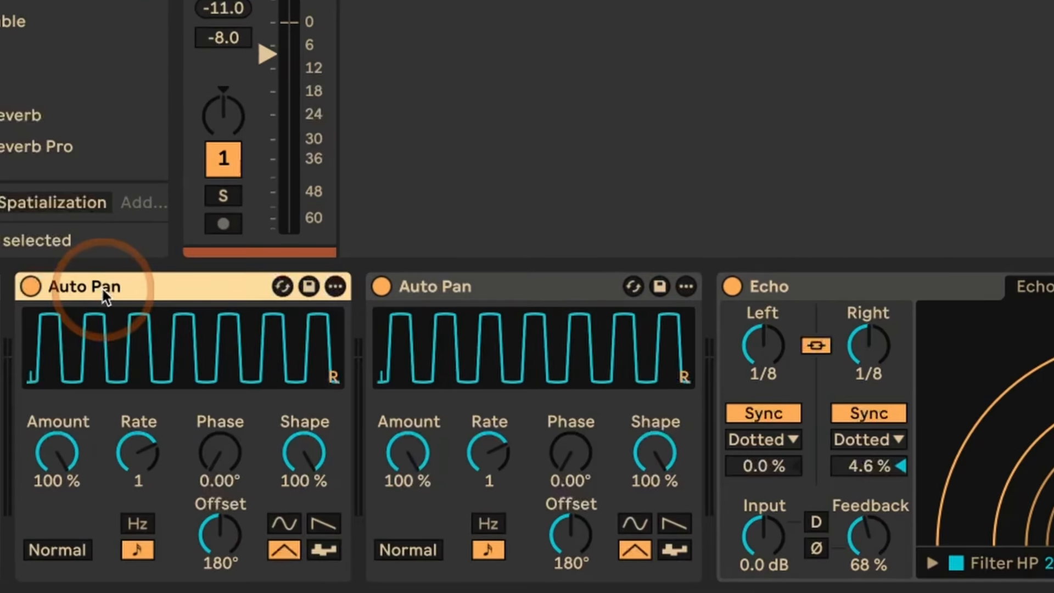
pyautogui.click(136, 472)
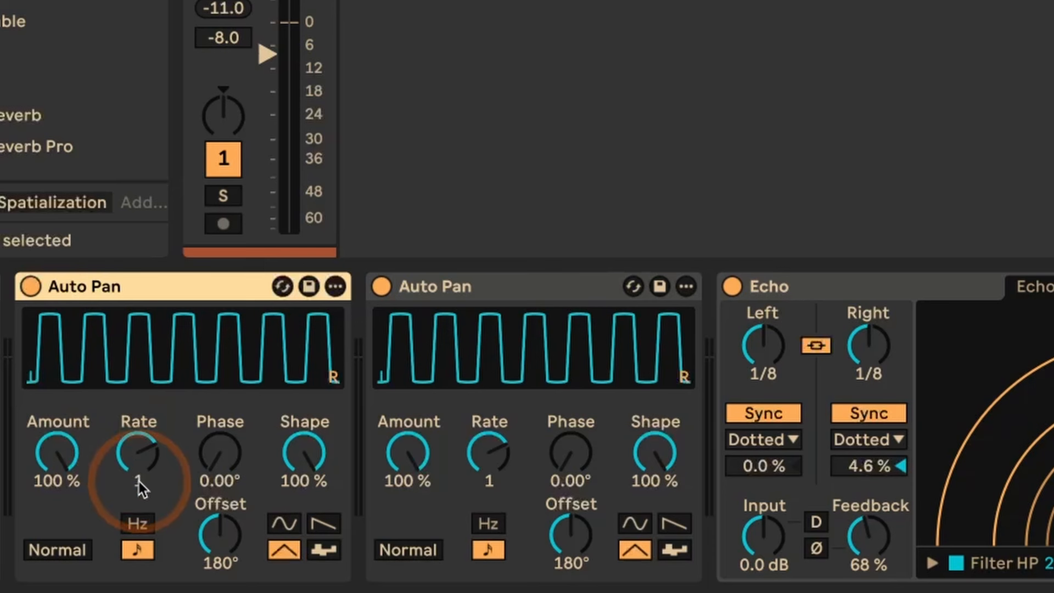
pyautogui.moveTo(137, 471); pyautogui.dragTo(137, 463)
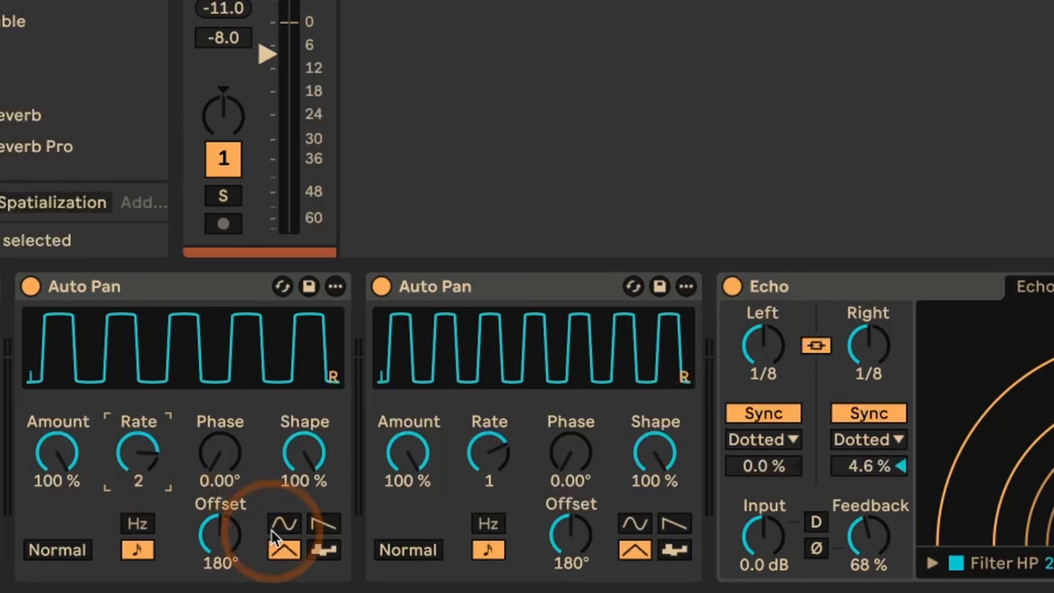
pyautogui.click(325, 526)
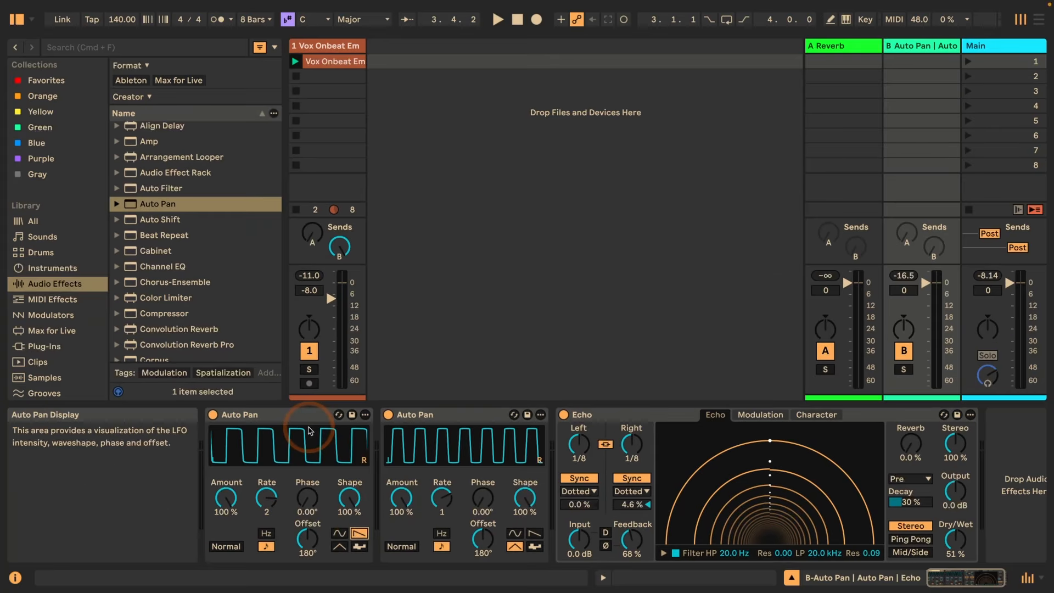
# Audition the Vox Onbeat clip with both Auto Pans gating its send to Echo
pyautogui.press('space')
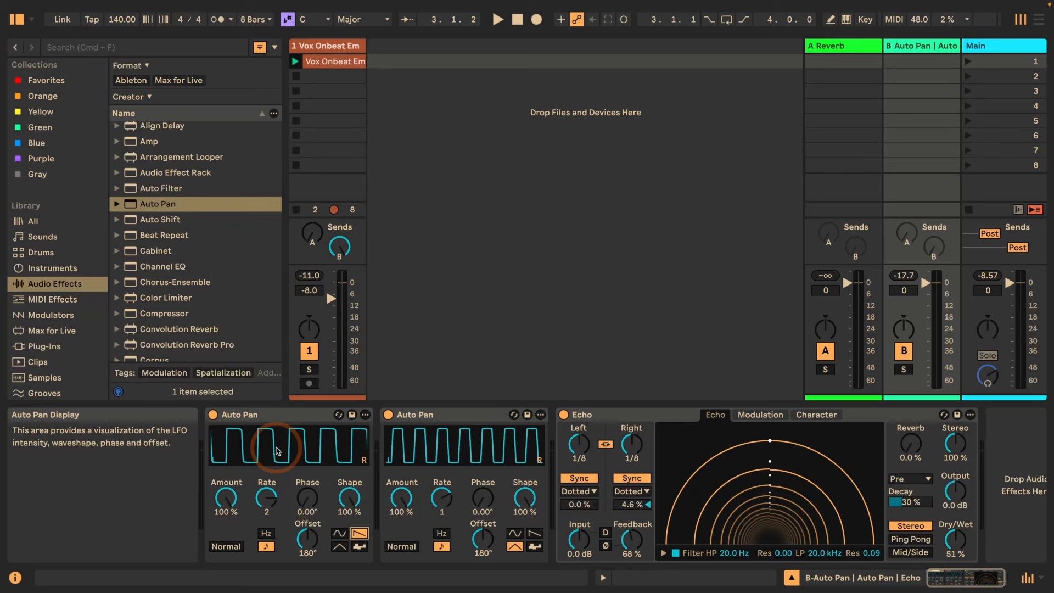
pyautogui.press('space')
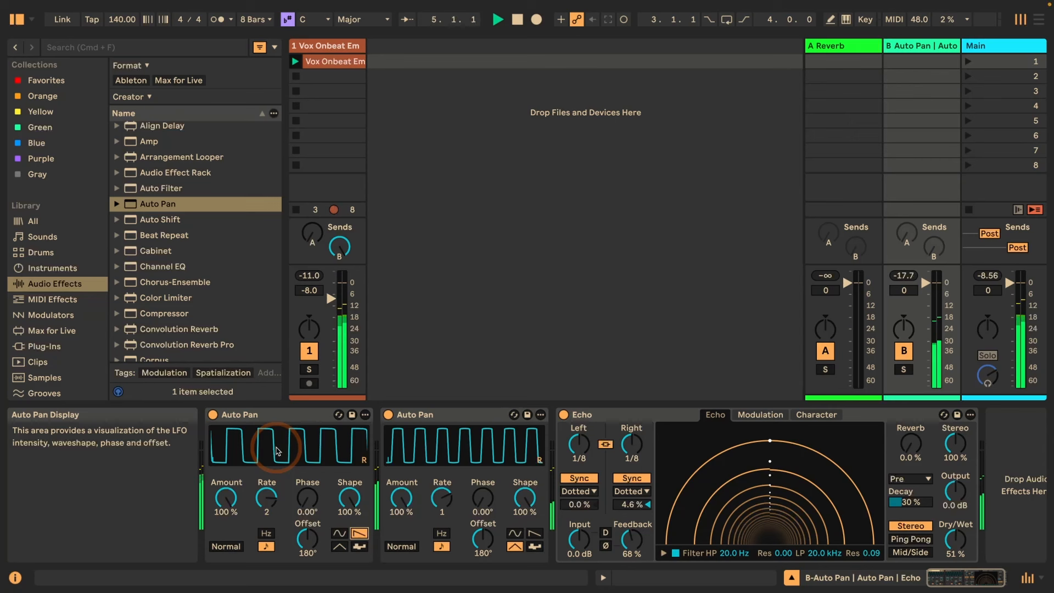
pyautogui.press('space')
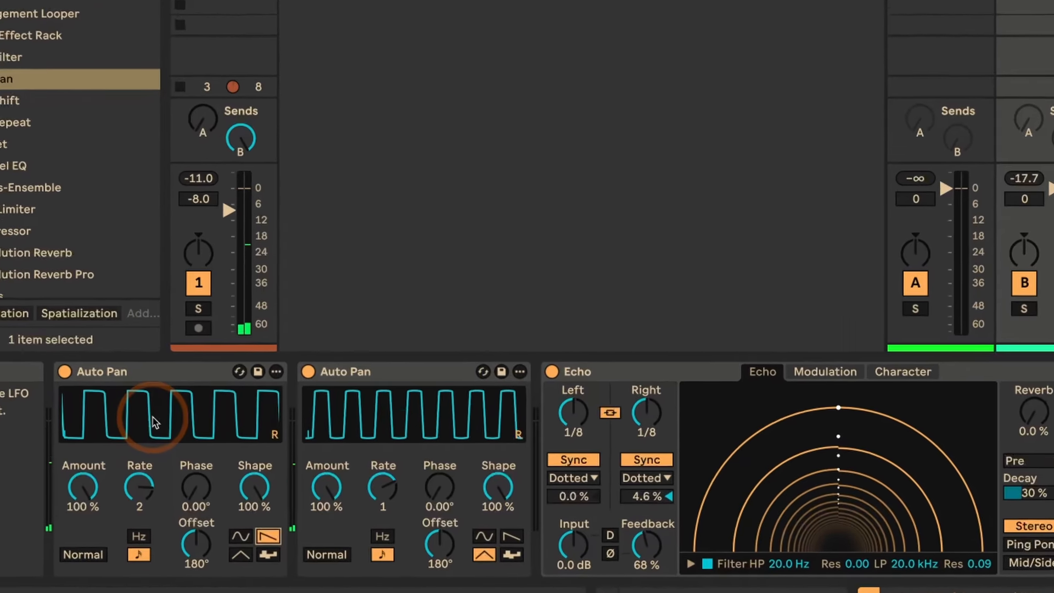
# Duplicate the Rate 2 Auto Pan on the return track and set the first Auto Pan in the chain to Rate 4
pyautogui.click(259, 423)
pyautogui.hotkey('ctrl', 'd')
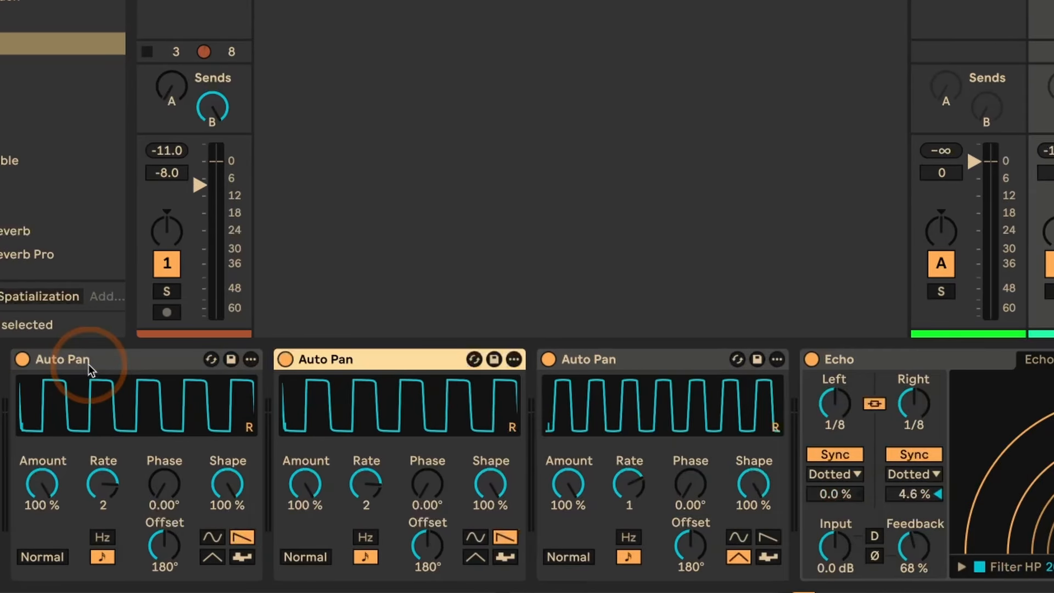
pyautogui.click(90, 369)
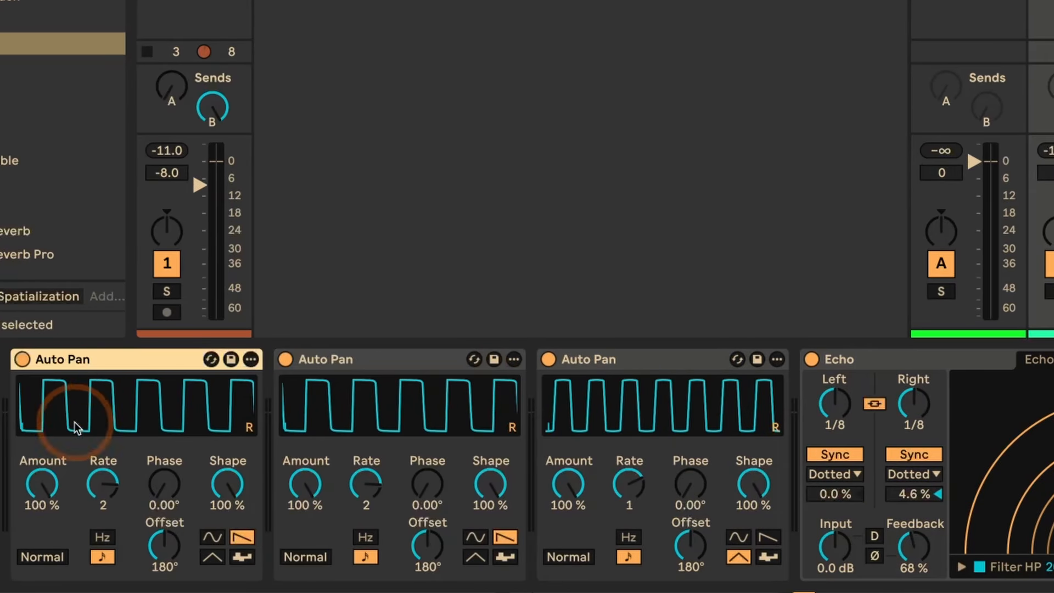
pyautogui.moveTo(86, 484); pyautogui.dragTo(86, 470)
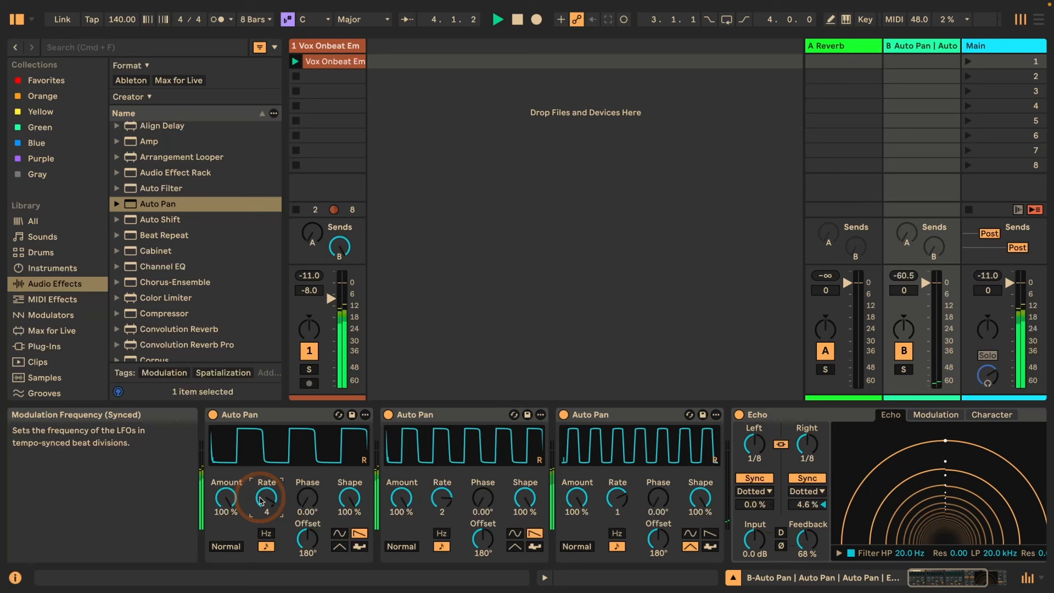
# Audition the Vox Onbeat clip with three Auto Pans gating its send to Echo
pyautogui.press('space')
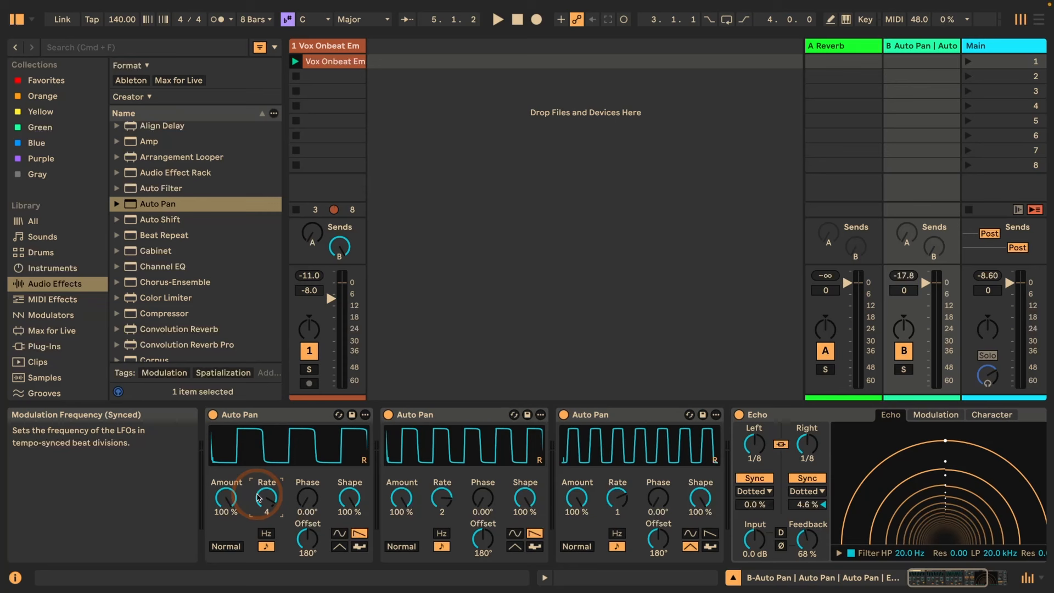
pyautogui.press('space')
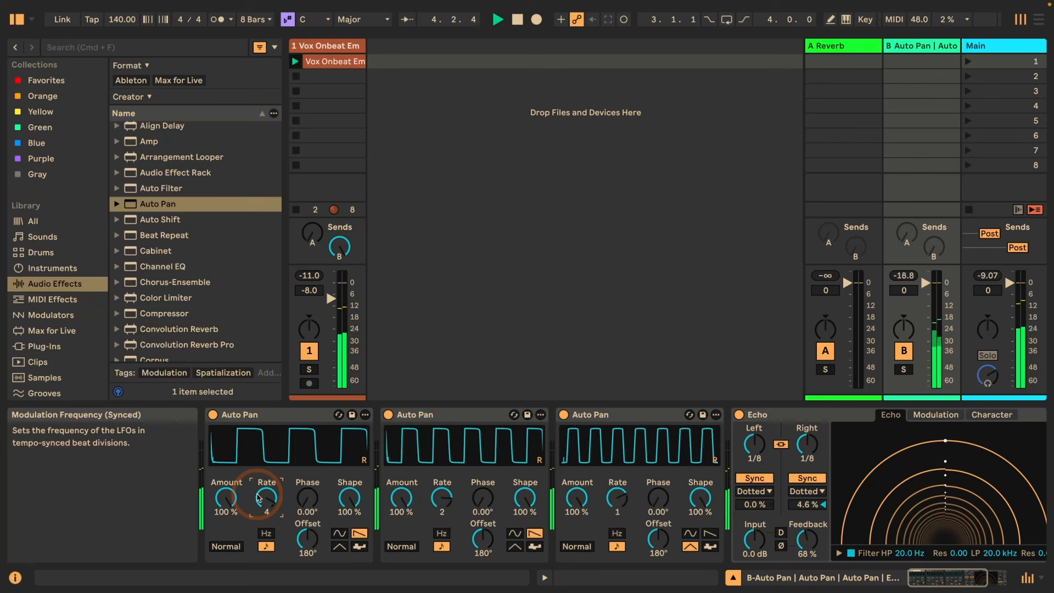
pyautogui.press('space')
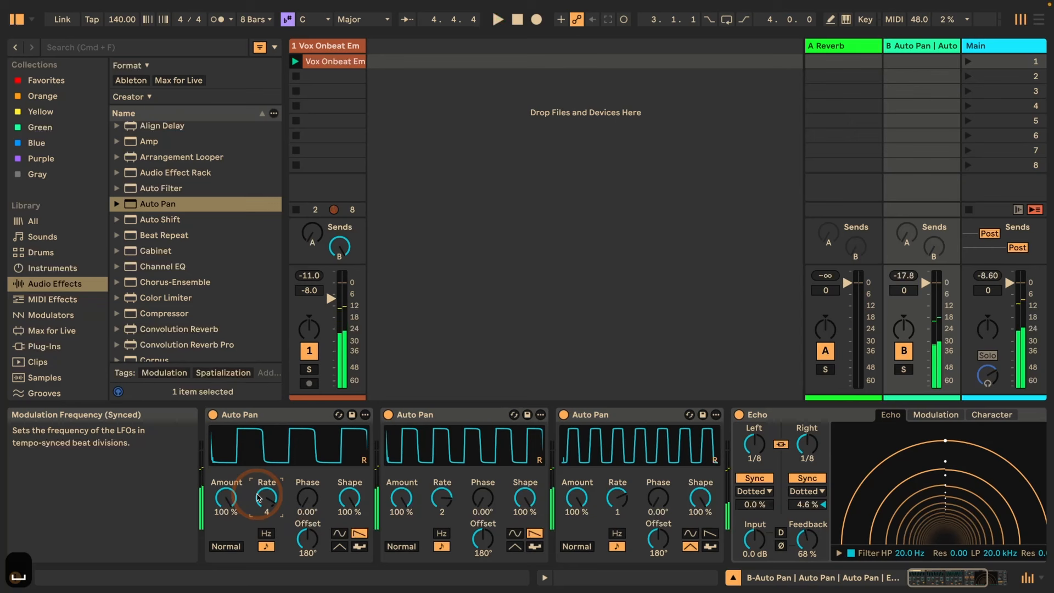
# Duplicate the Rate 4 Auto Pan, set the first one in the chain to Rate 8, and audition the gated Echo send
pyautogui.click(242, 419)
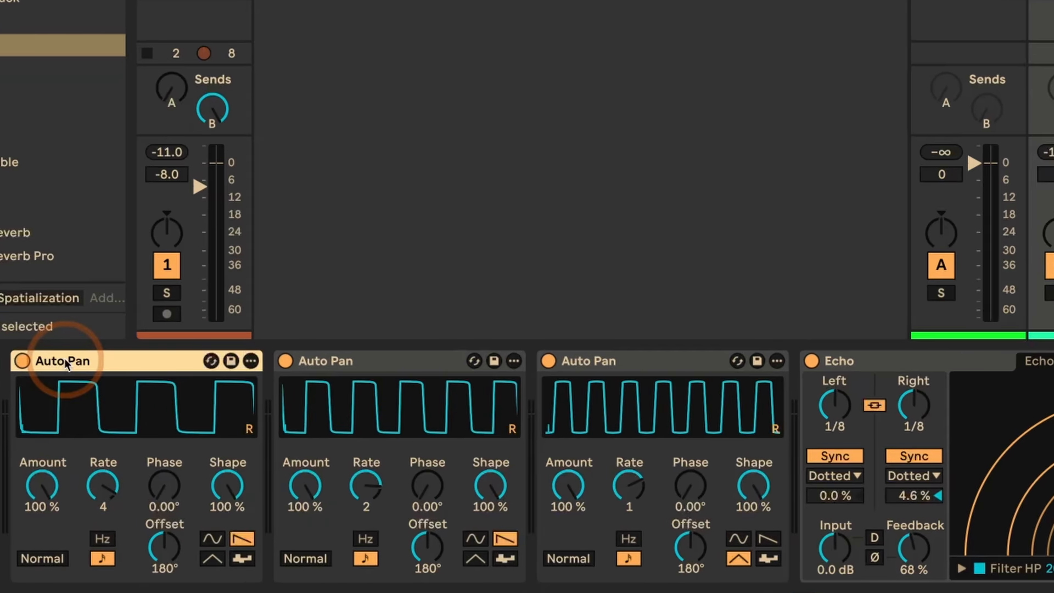
pyautogui.hotkey('ctrl', 'd')
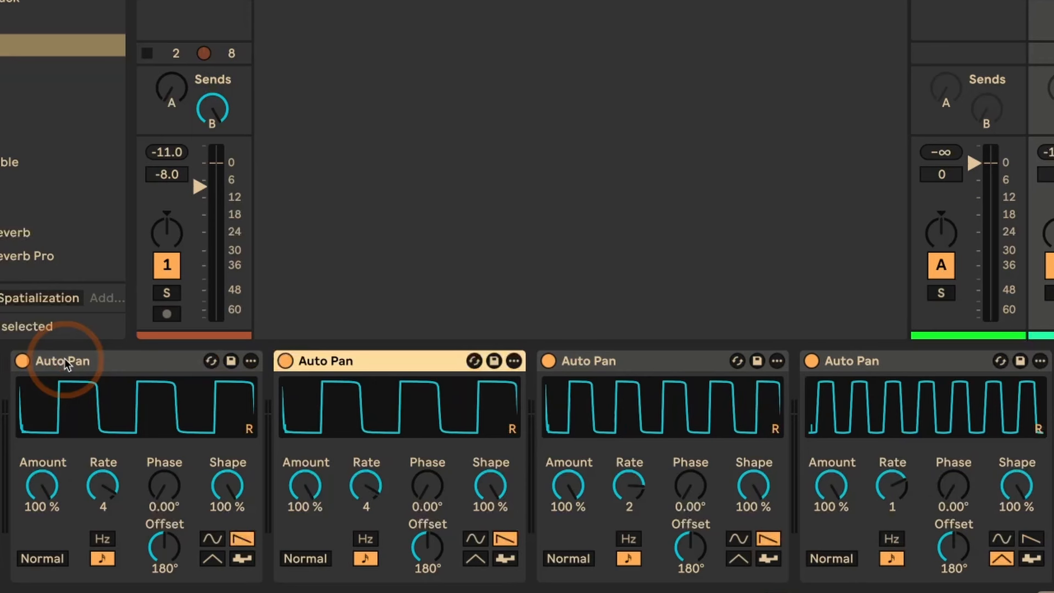
pyautogui.click(66, 364)
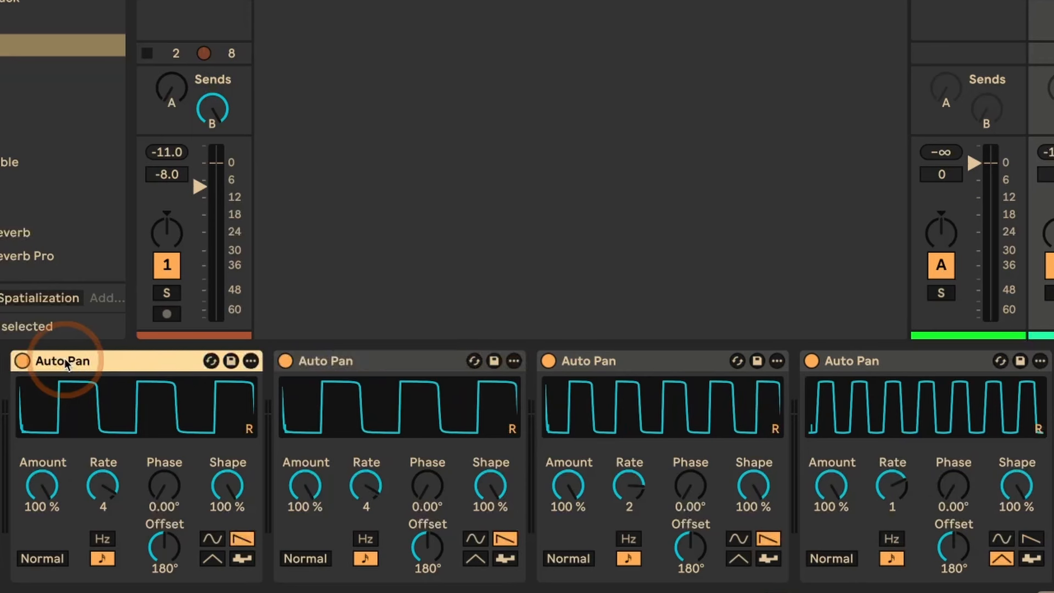
pyautogui.click(99, 486)
pyautogui.moveTo(94, 487); pyautogui.dragTo(92, 489)
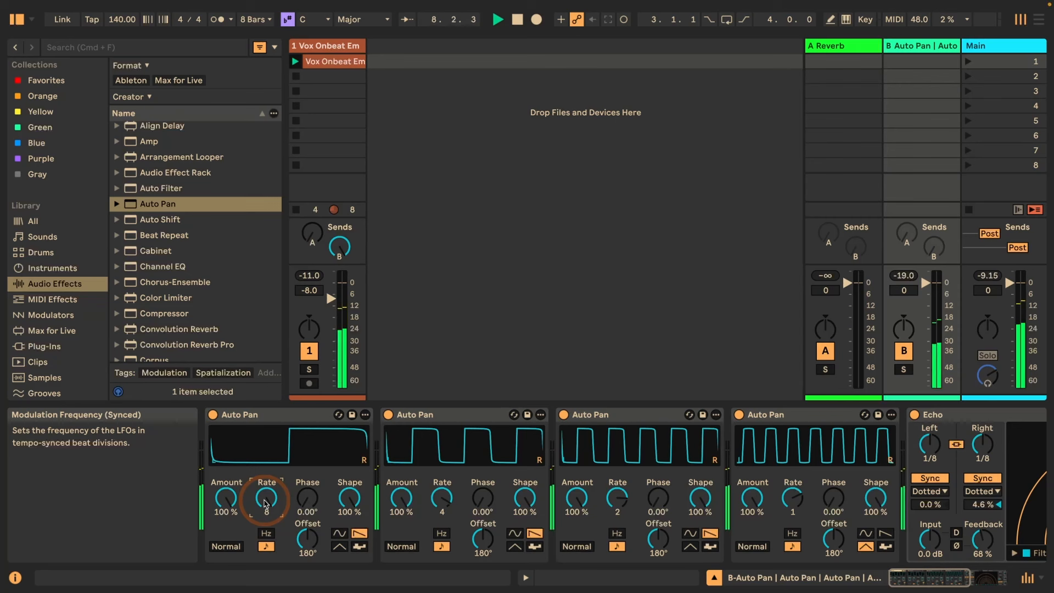
pyautogui.press('space')
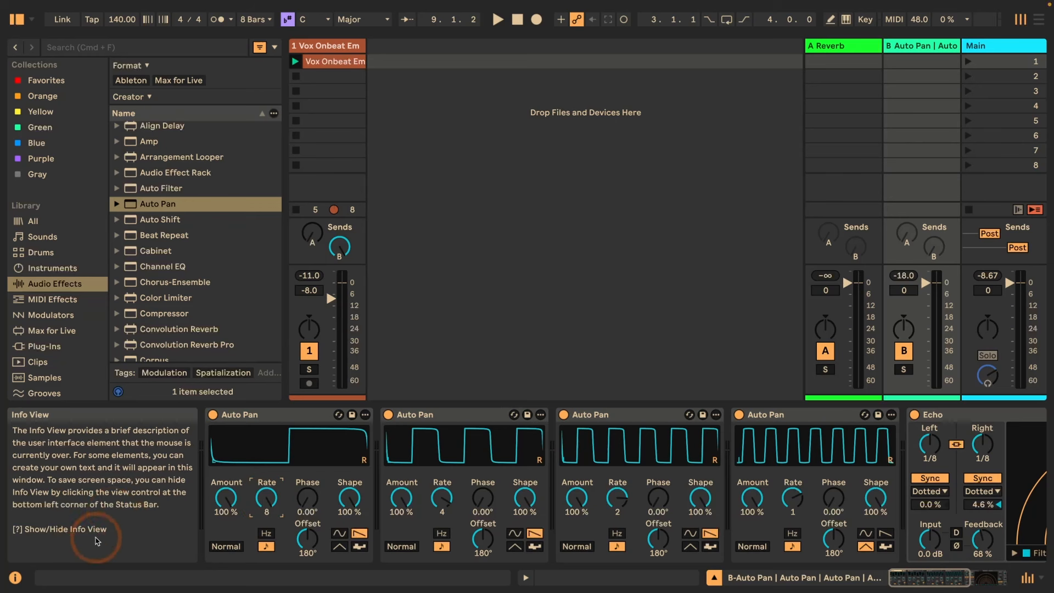
# Move the Auto Pans at Rates 4, 2 and 1 from the return track to the Vox Onbeat track, and turn that track's Send B fully down
pyautogui.click(258, 415)
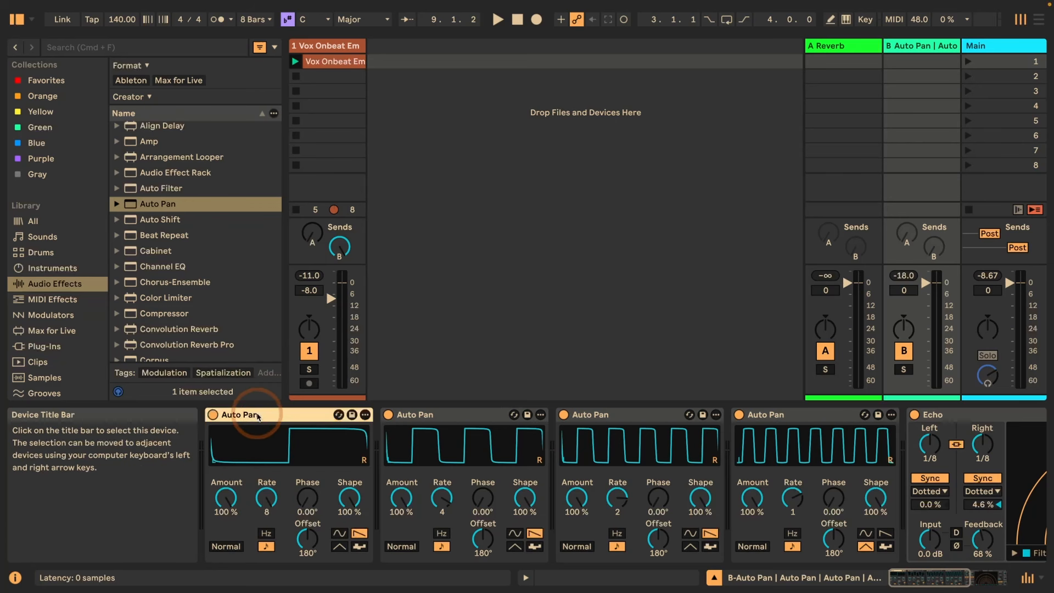
pyautogui.click(466, 415)
pyautogui.keyDown('shift'); pyautogui.click(807, 418); pyautogui.keyUp('shift')
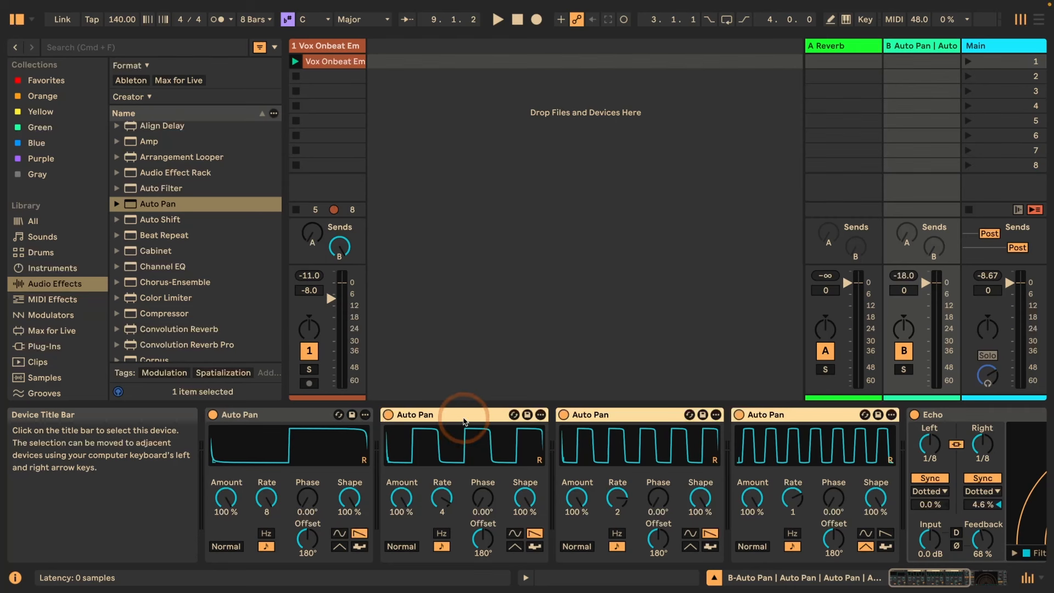
pyautogui.moveTo(449, 417); pyautogui.dragTo(314, 257)
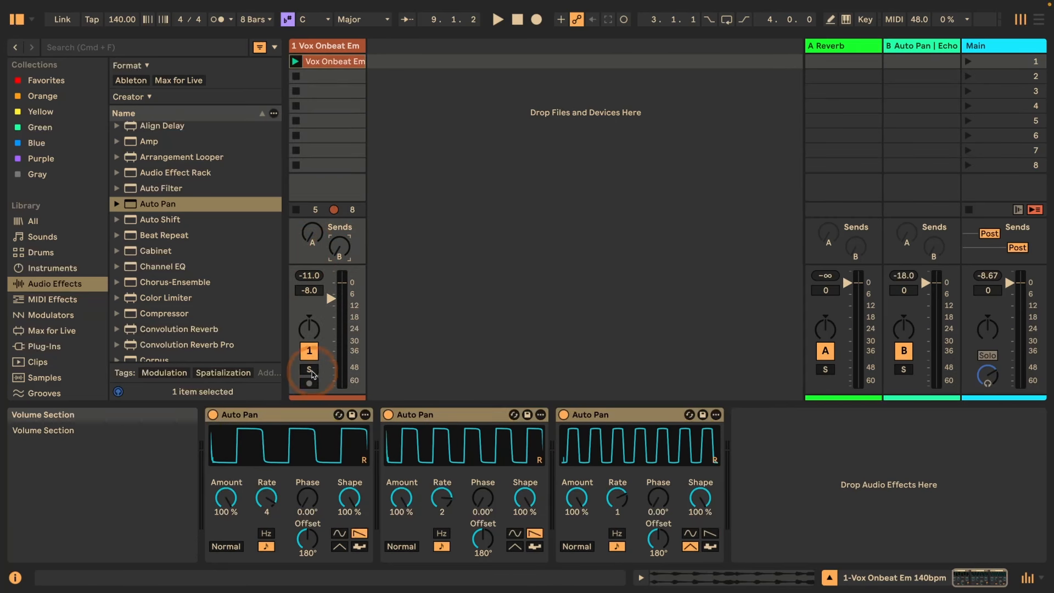
# Audition the Vox Onbeat clip with the three Auto Pans directly on its own track
pyautogui.press('space')
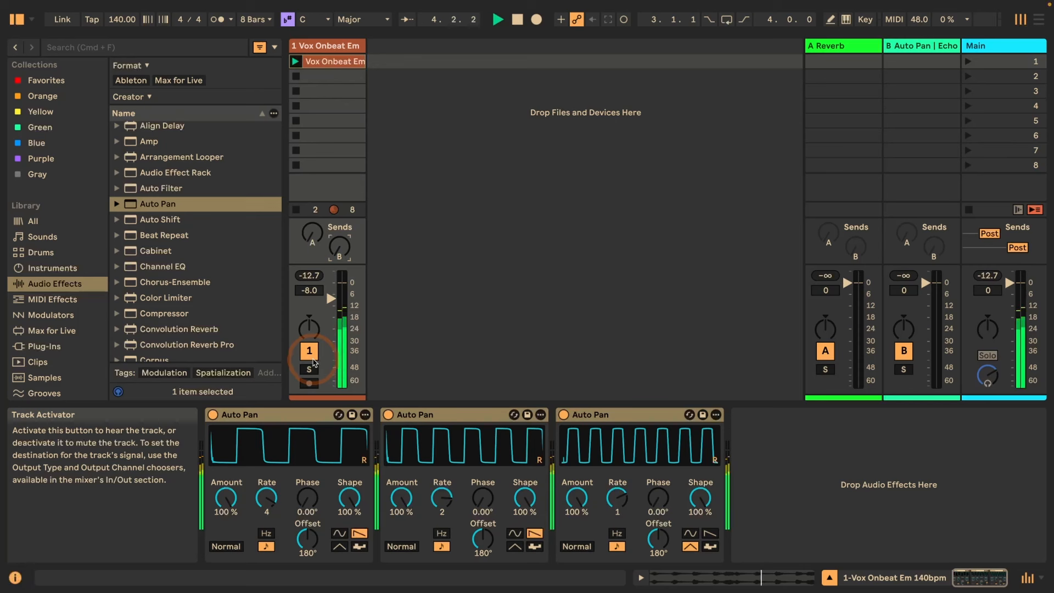
pyautogui.press('space')
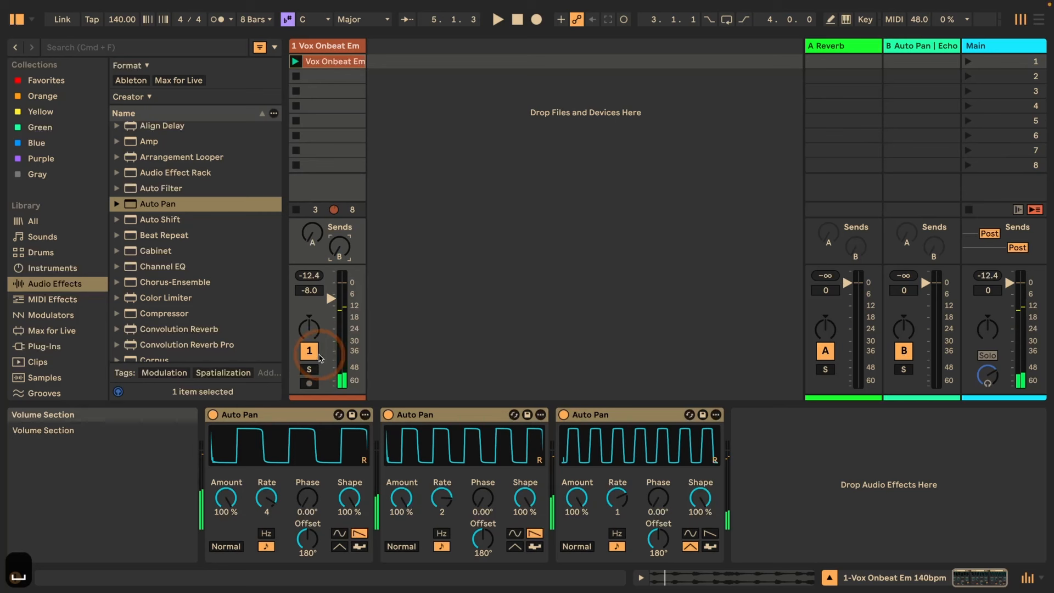